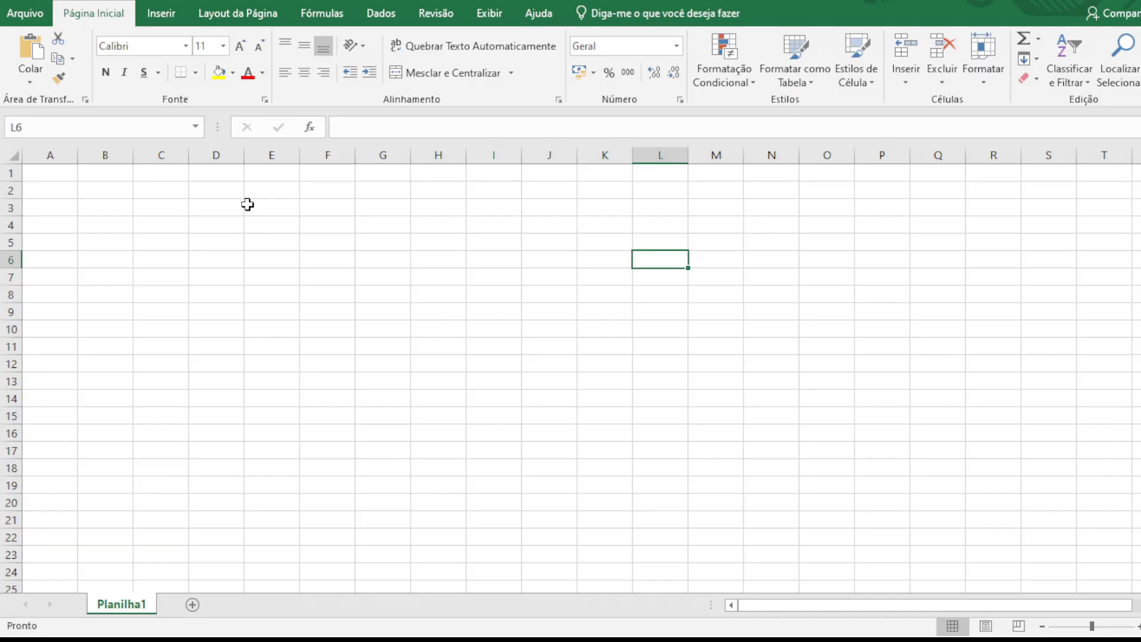
# Enter the headers 1B, 2B, 3B and 4B in cells B1 to E1
pyautogui.click(248, 204)
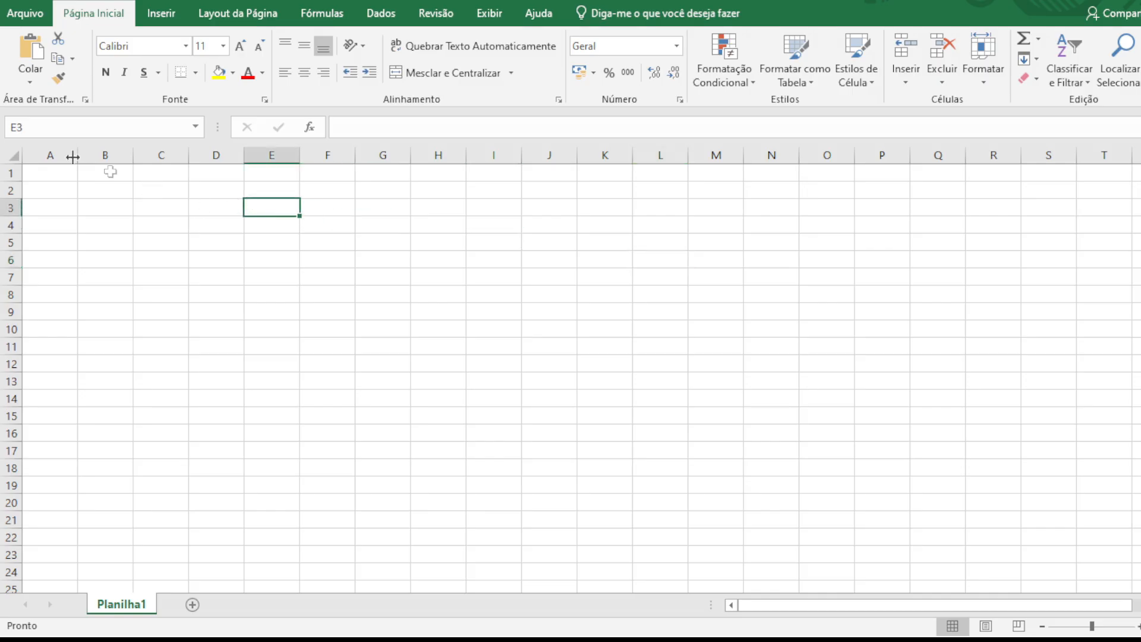
pyautogui.click(51, 174)
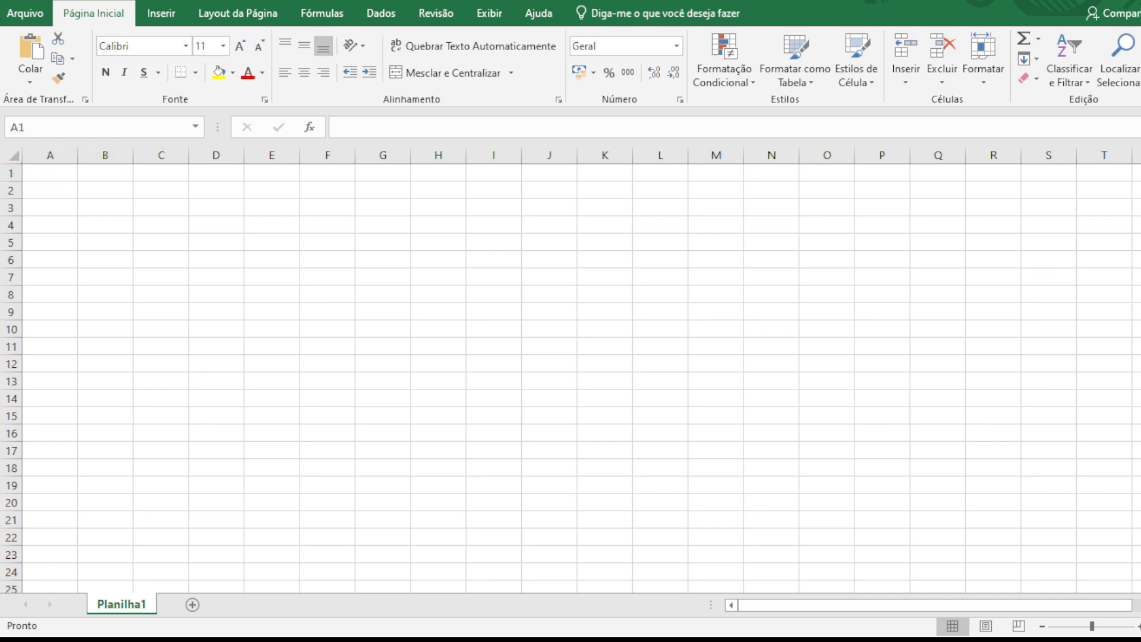
pyautogui.click(56, 173)
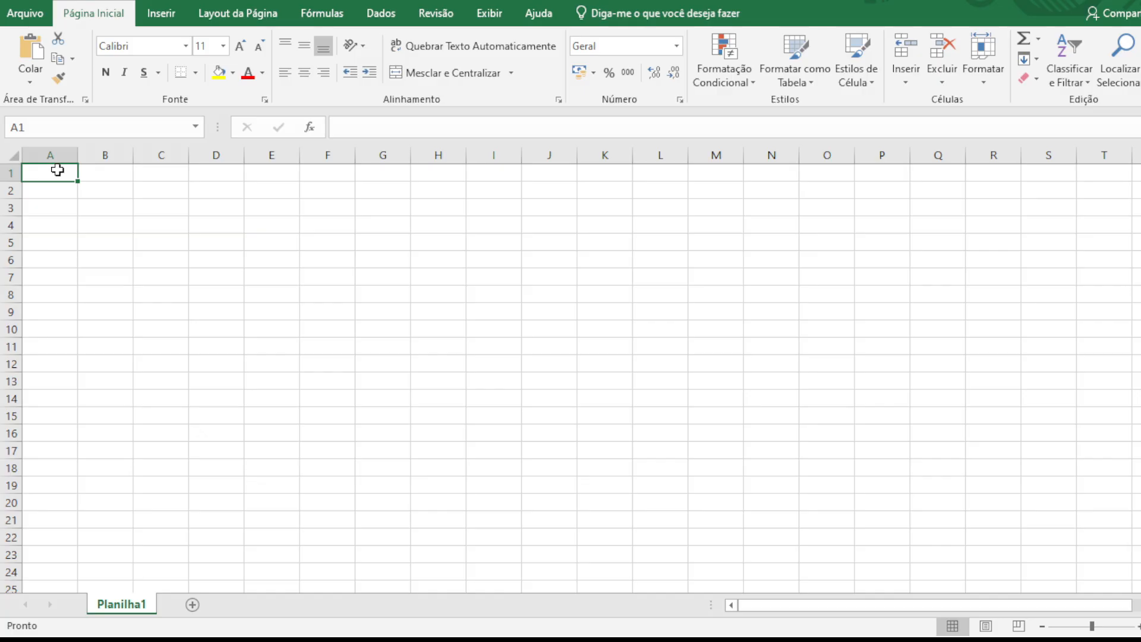
pyautogui.press('Right')
pyautogui.write('1')
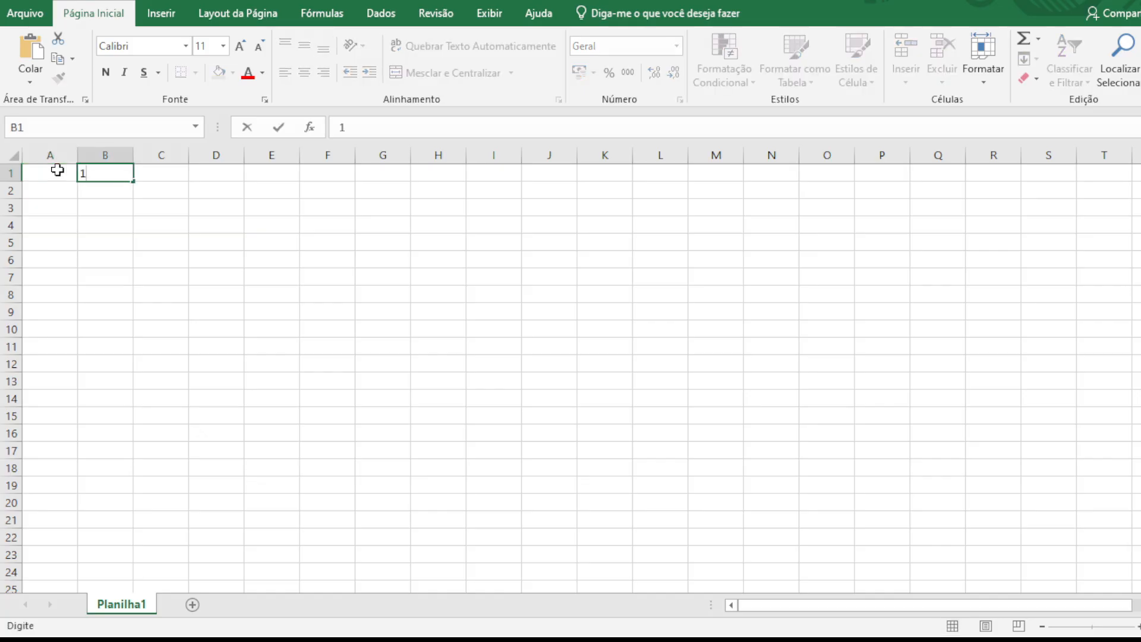
pyautogui.write('B')
pyautogui.press('Tab')
pyautogui.write('2B')
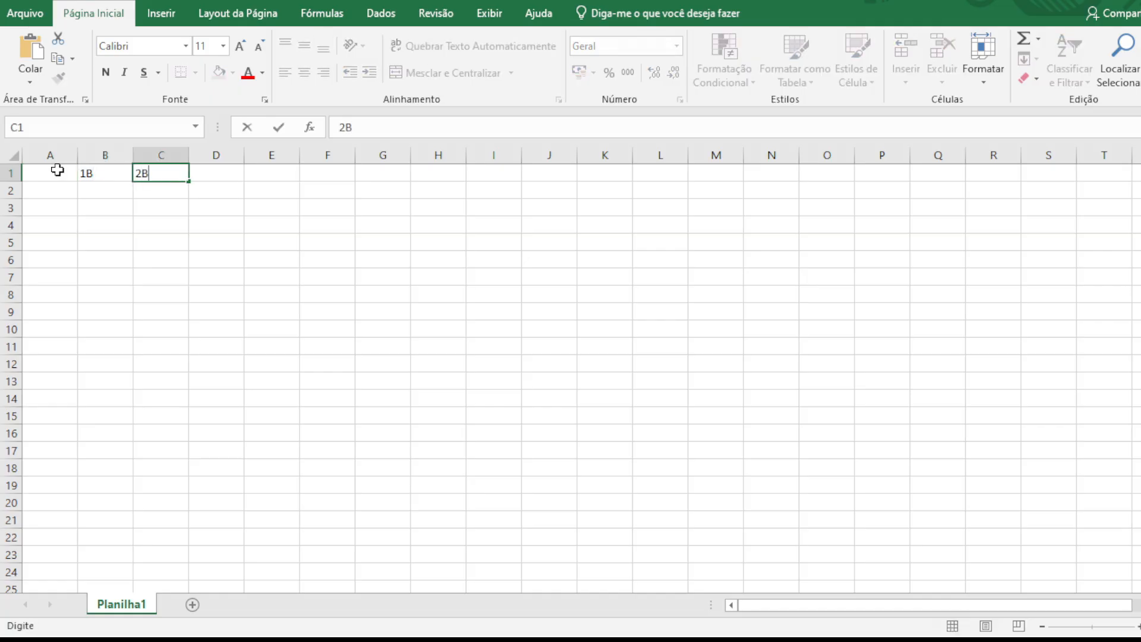
pyautogui.press('Tab')
pyautogui.write('3B')
pyautogui.press('Tab')
pyautogui.write('4B')
pyautogui.press('Return')
# Fill row 2 with the student's first name in A2 and the grades 4,7, 8,1, 4,7 and 9,6 in B2 to E2
pyautogui.press('Left')
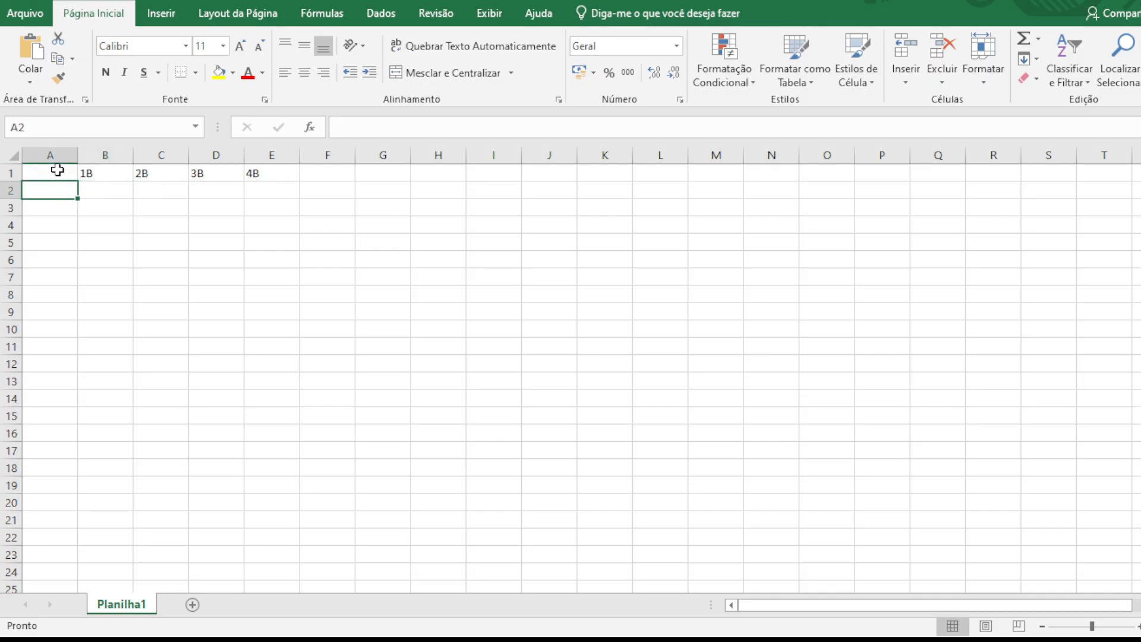
pyautogui.write('RYAN')
pyautogui.press('Tab')
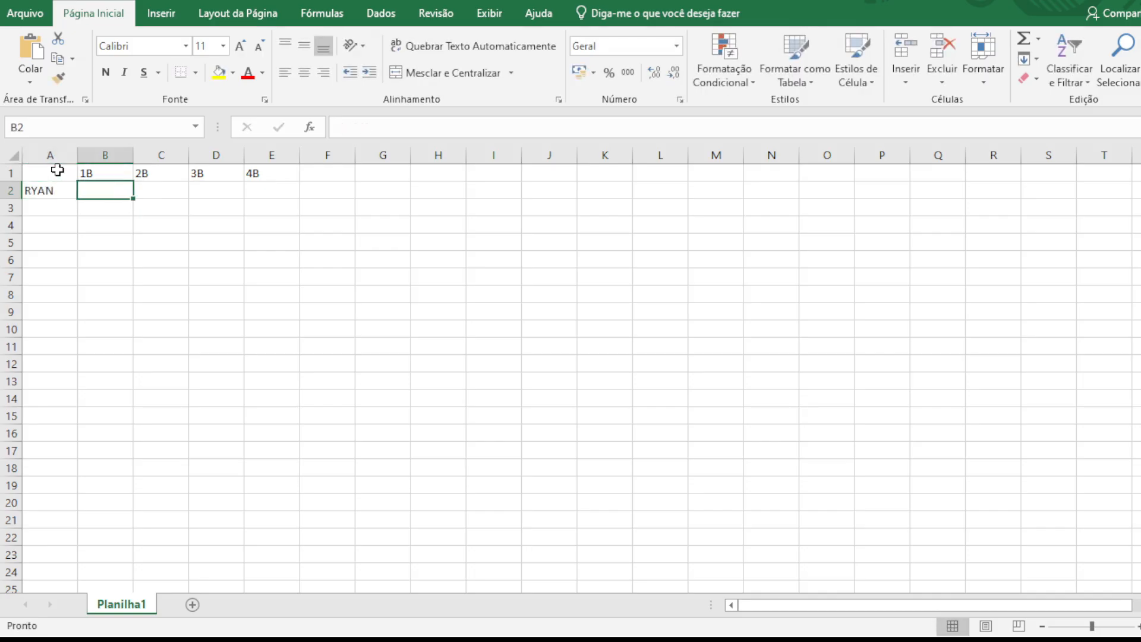
pyautogui.write('4,7')
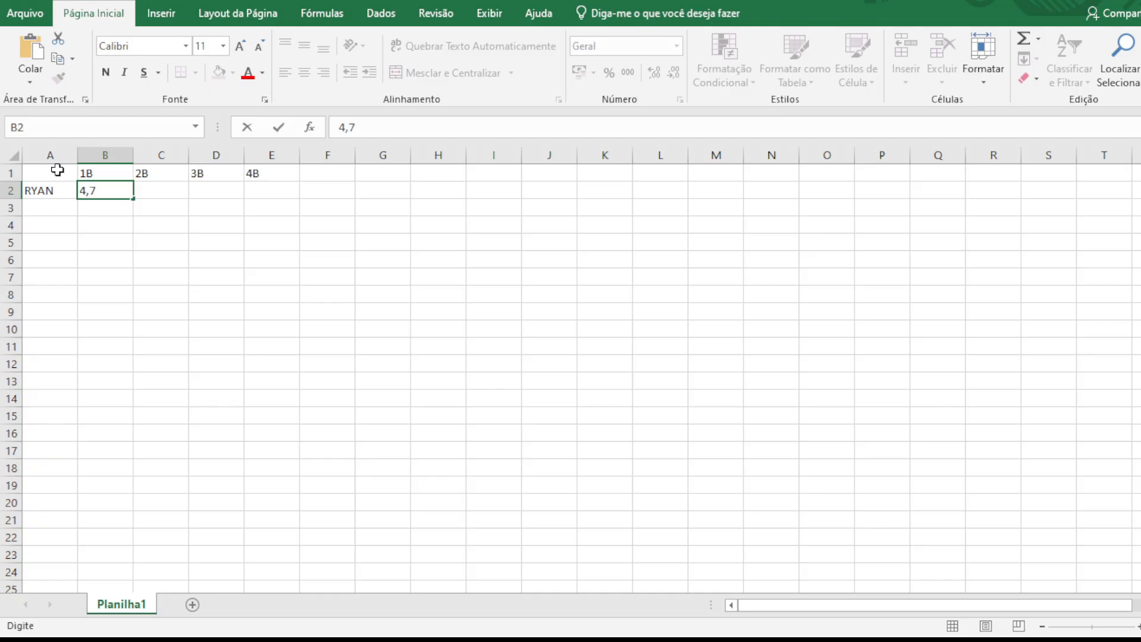
pyautogui.press('Tab')
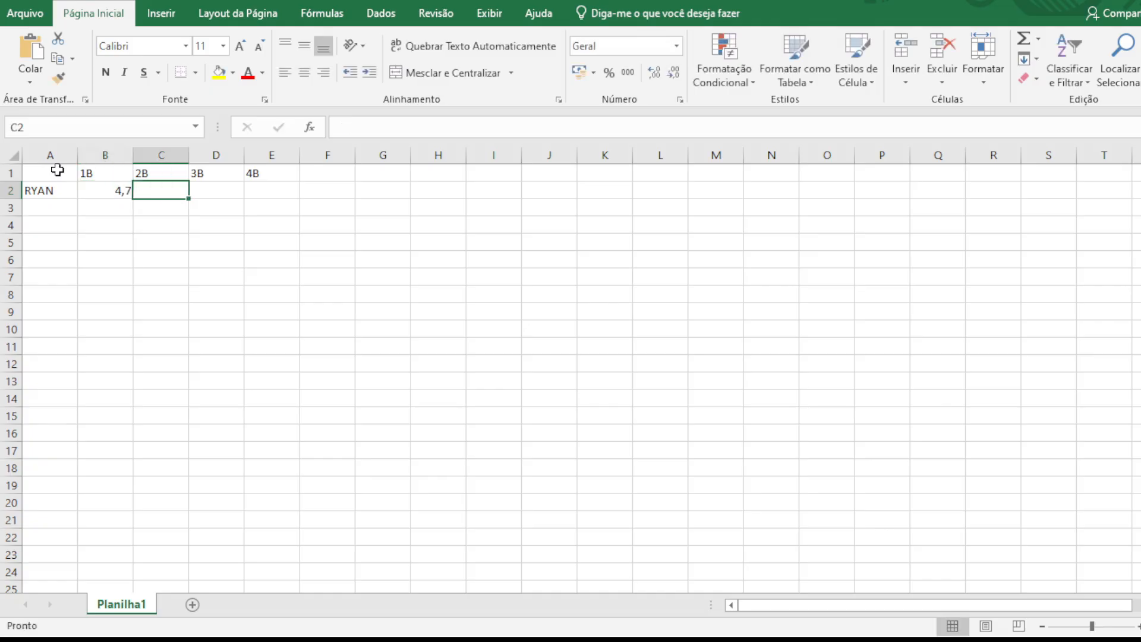
pyautogui.write('8,1')
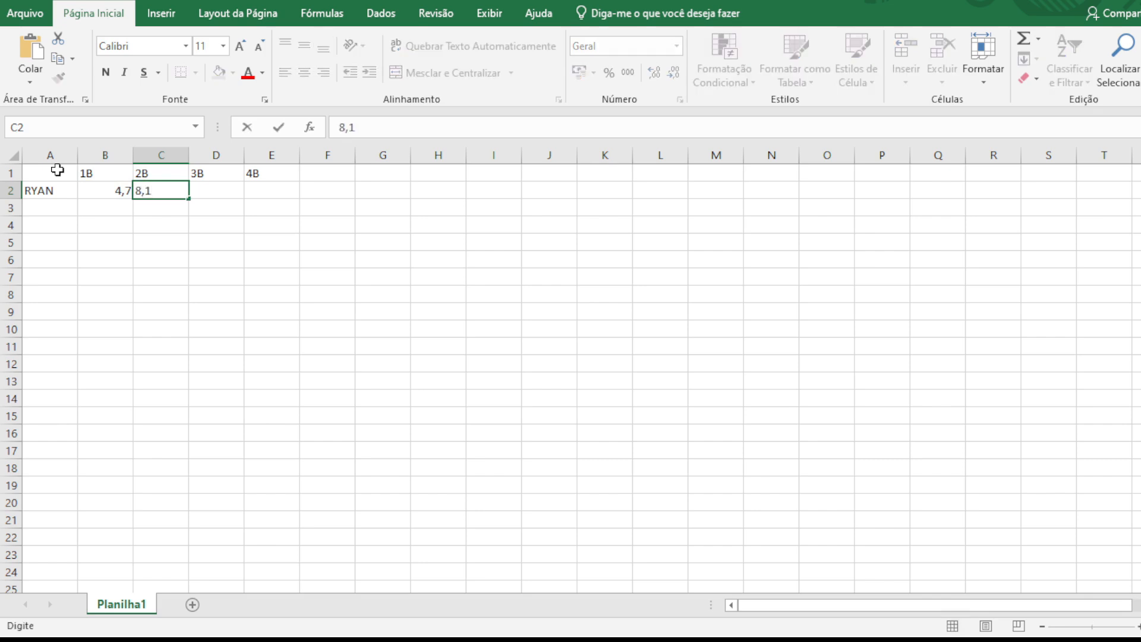
pyautogui.press('Tab')
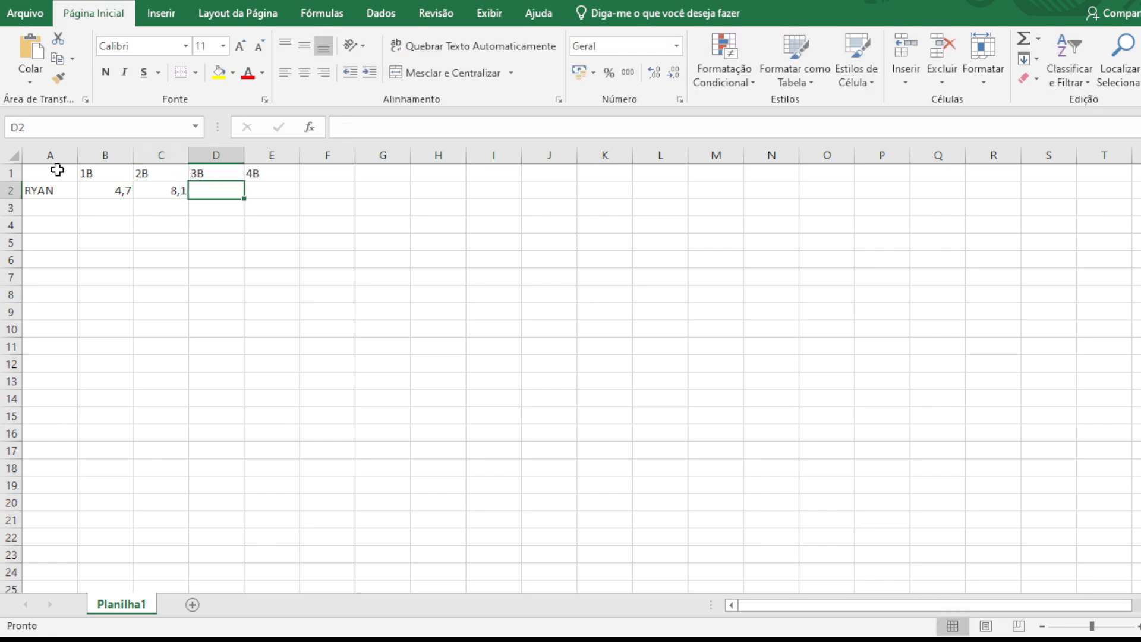
pyautogui.write('4,7')
pyautogui.press('Tab')
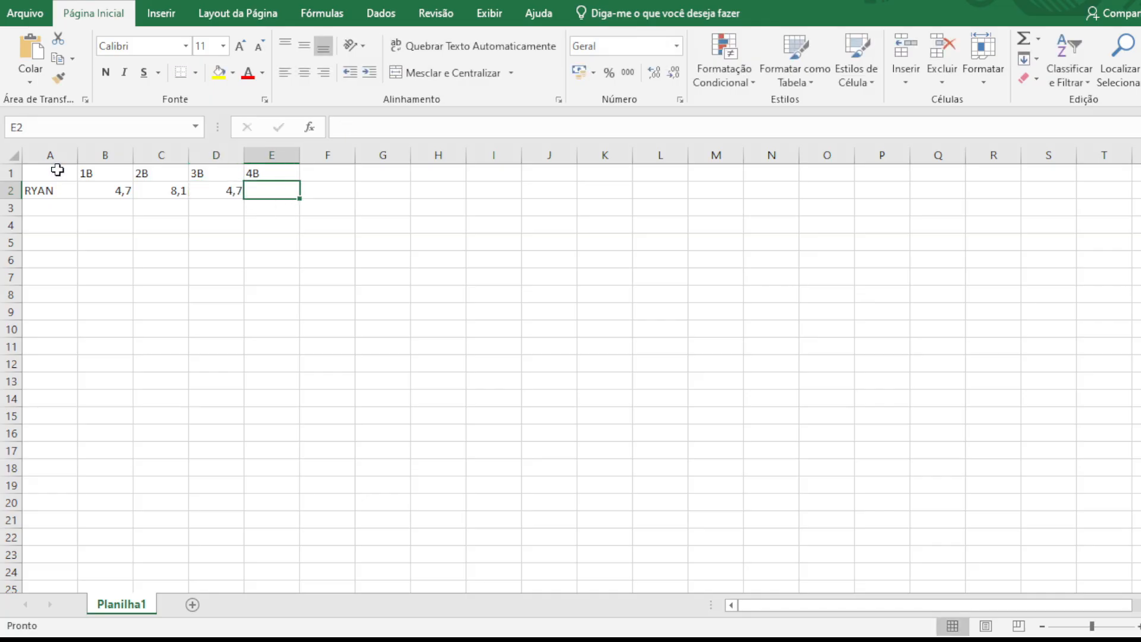
pyautogui.write('9,6')
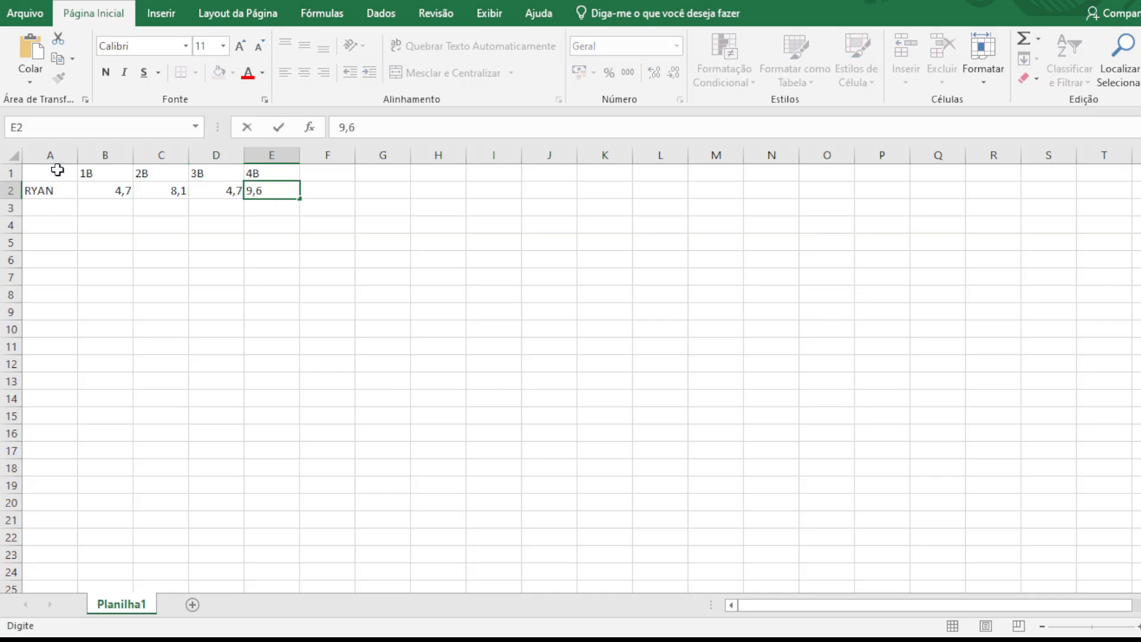
pyautogui.press('Return')
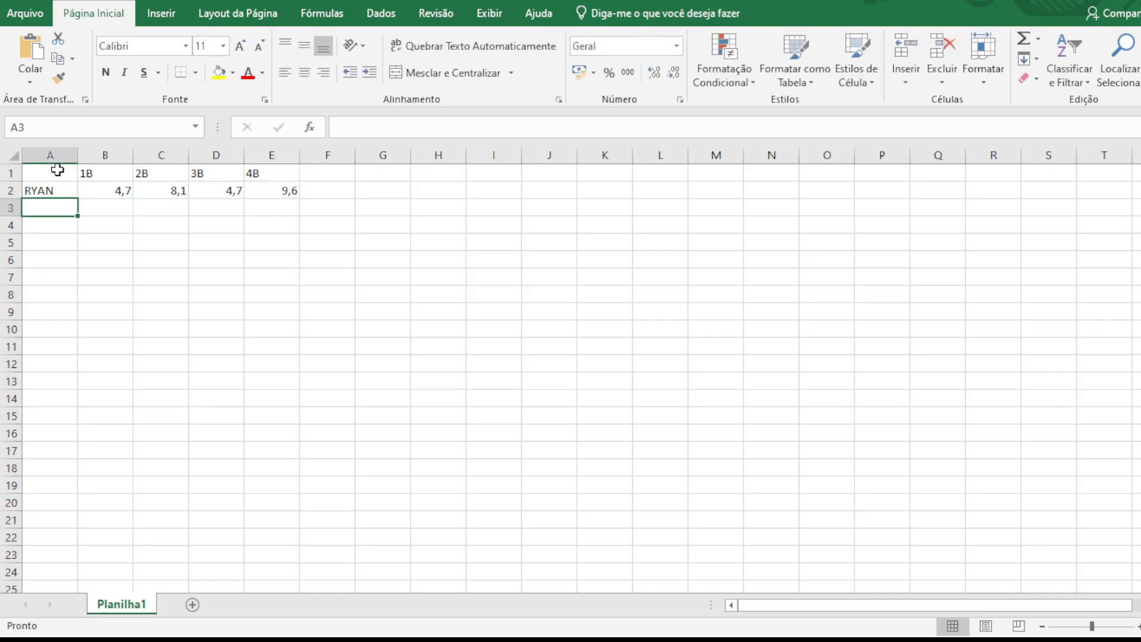
# Add the headers MÉDIA in F1 and ARRED in G1
pyautogui.click(377, 219)
pyautogui.click(340, 172)
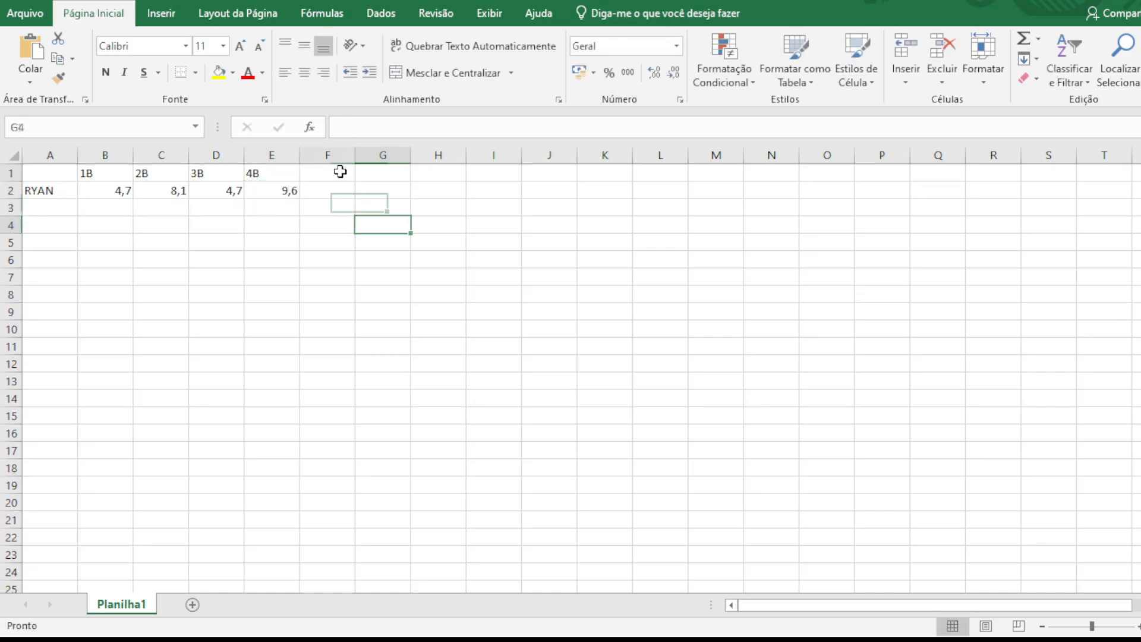
pyautogui.write('MÉDIA')
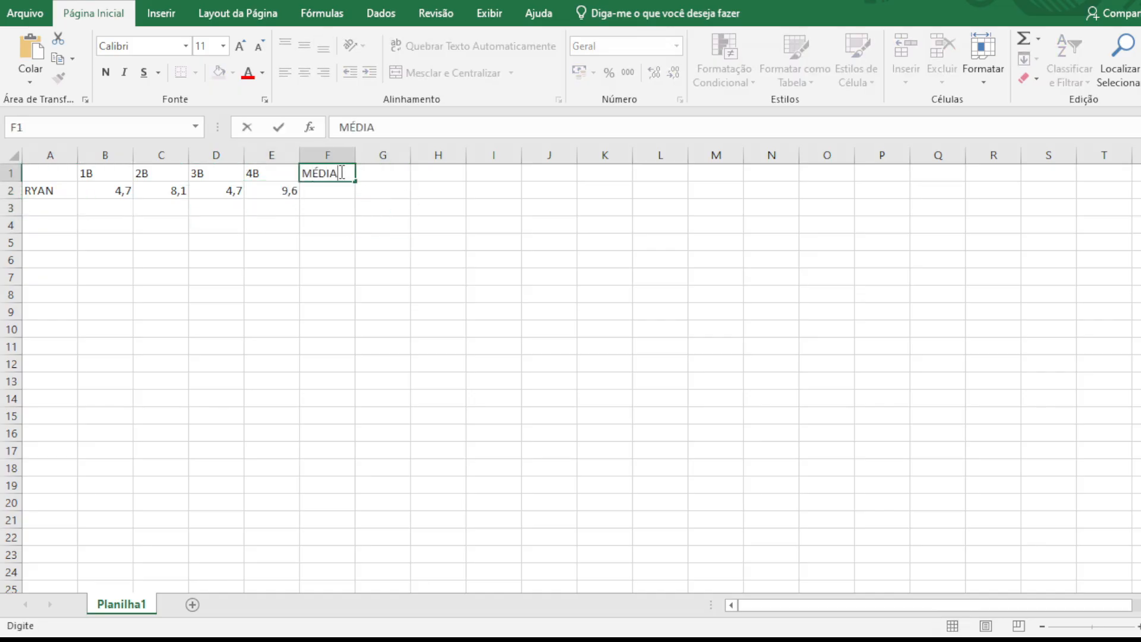
pyautogui.press('Tab')
pyautogui.write('ARRED')
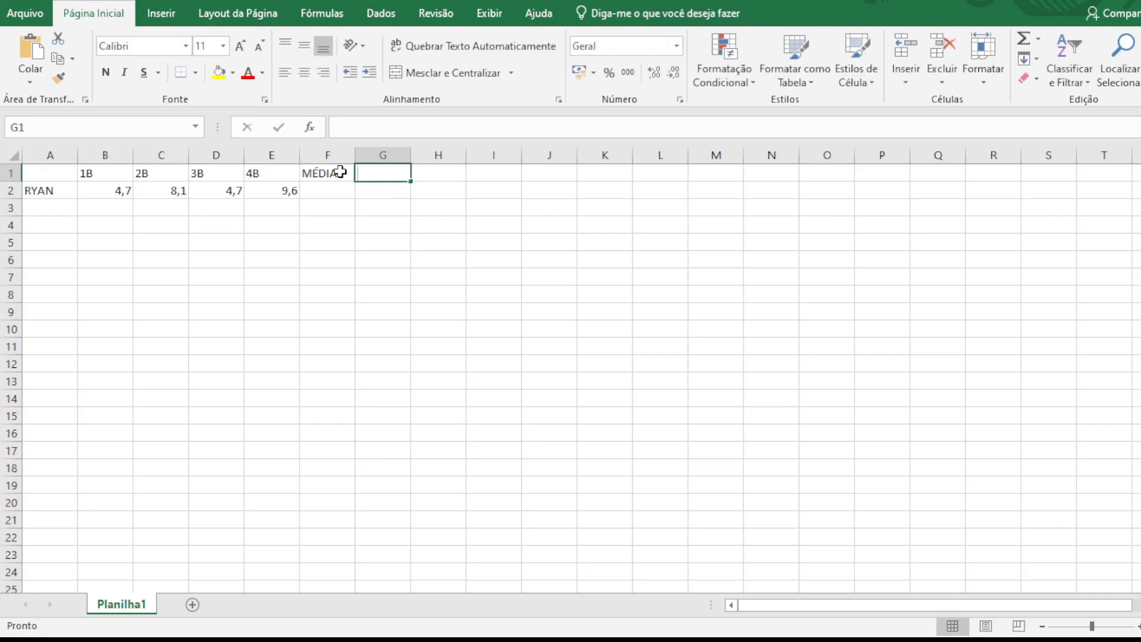
pyautogui.press('Return')
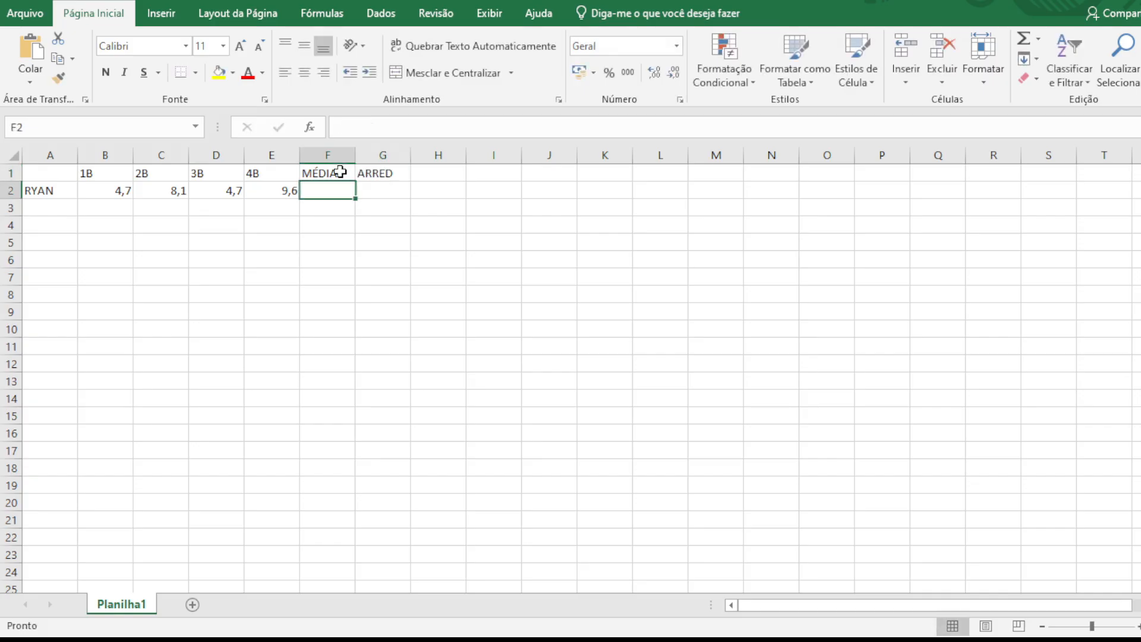
# Apply all borders to the table A1:G2 and center its contents horizontally
pyautogui.click(417, 333)
pyautogui.moveTo(56, 171); pyautogui.dragTo(401, 191)
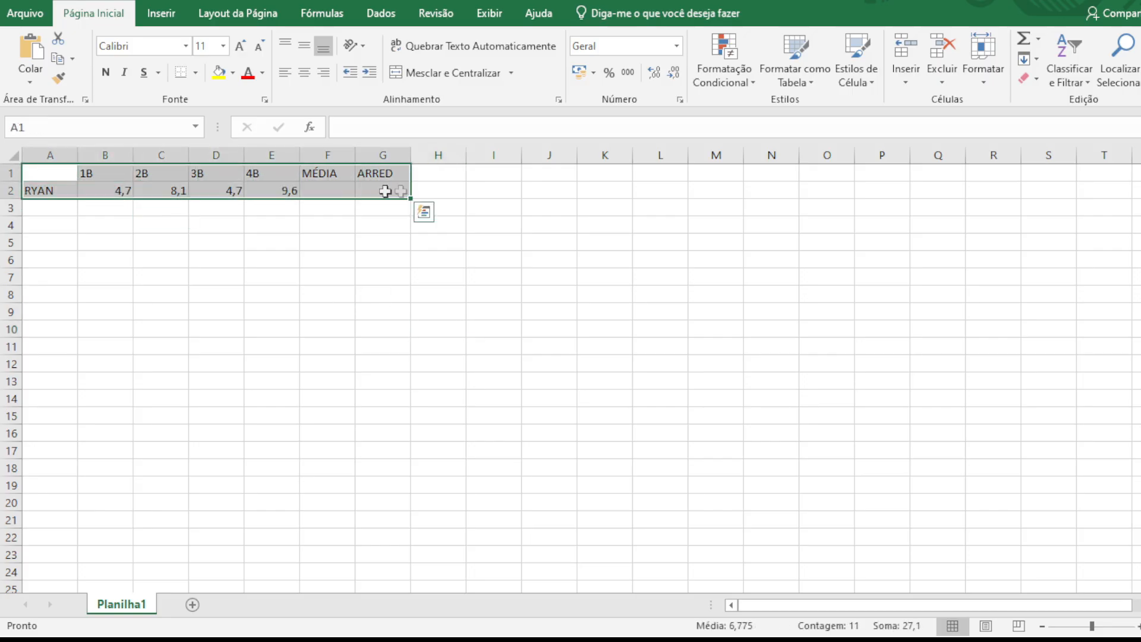
pyautogui.click(195, 73)
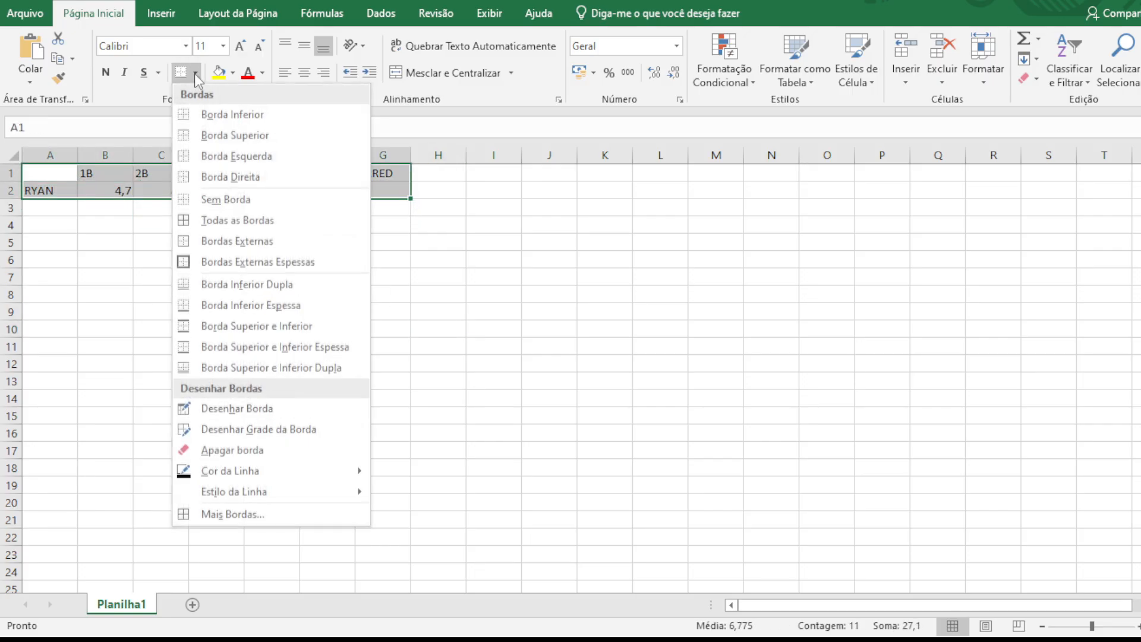
pyautogui.click(219, 221)
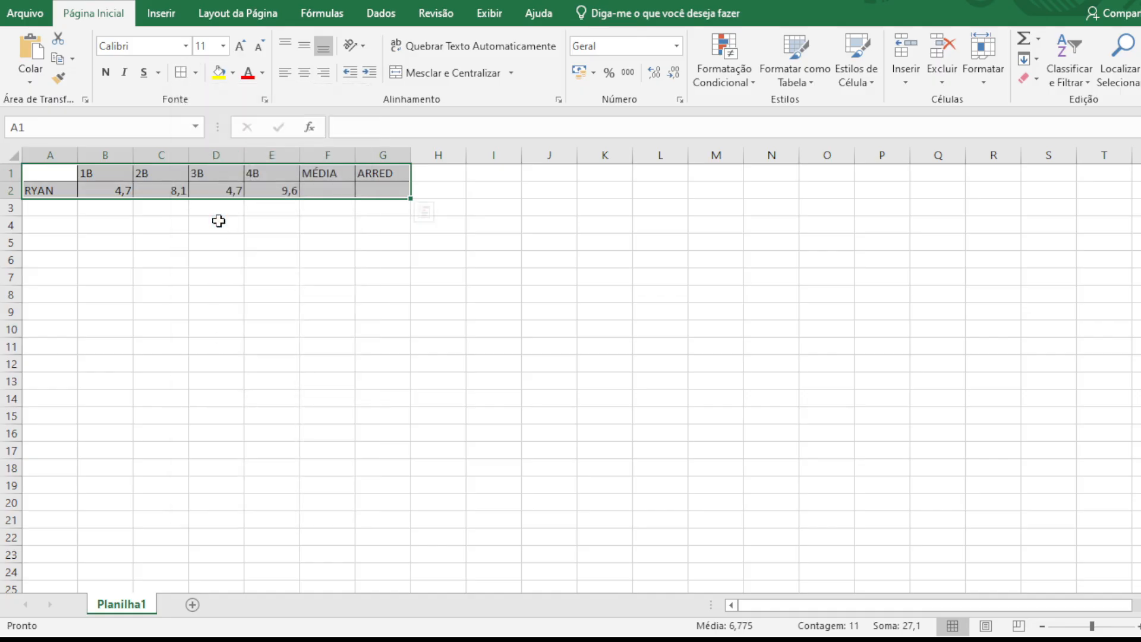
pyautogui.click(304, 72)
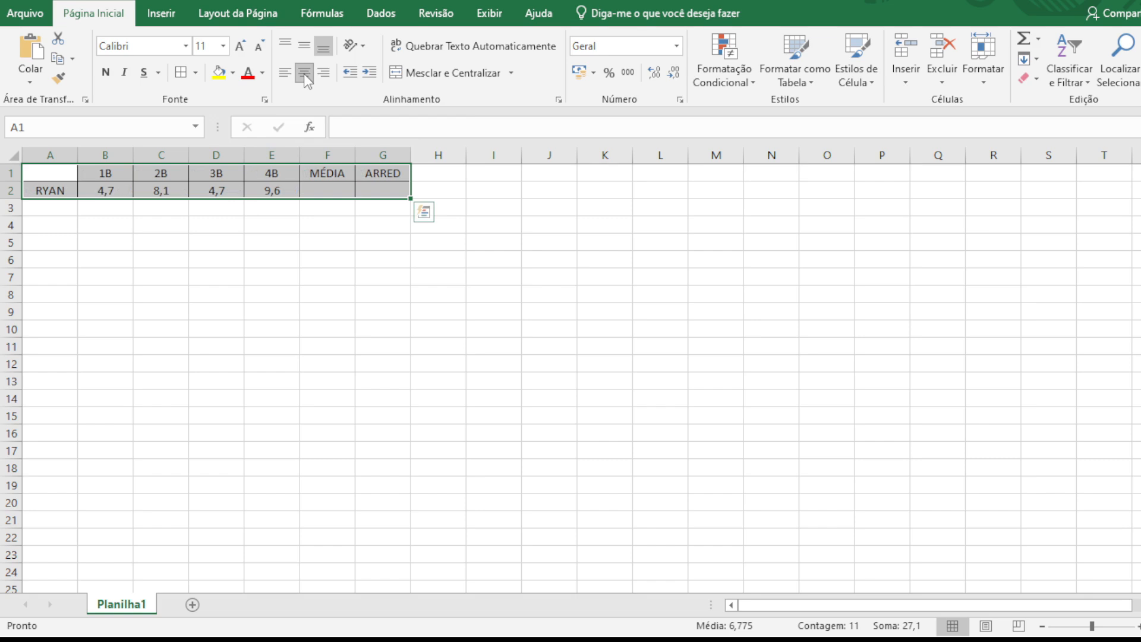
pyautogui.click(163, 271)
# Format the headers in B1:G1 as bold with a yellow fill
pyautogui.click(95, 173)
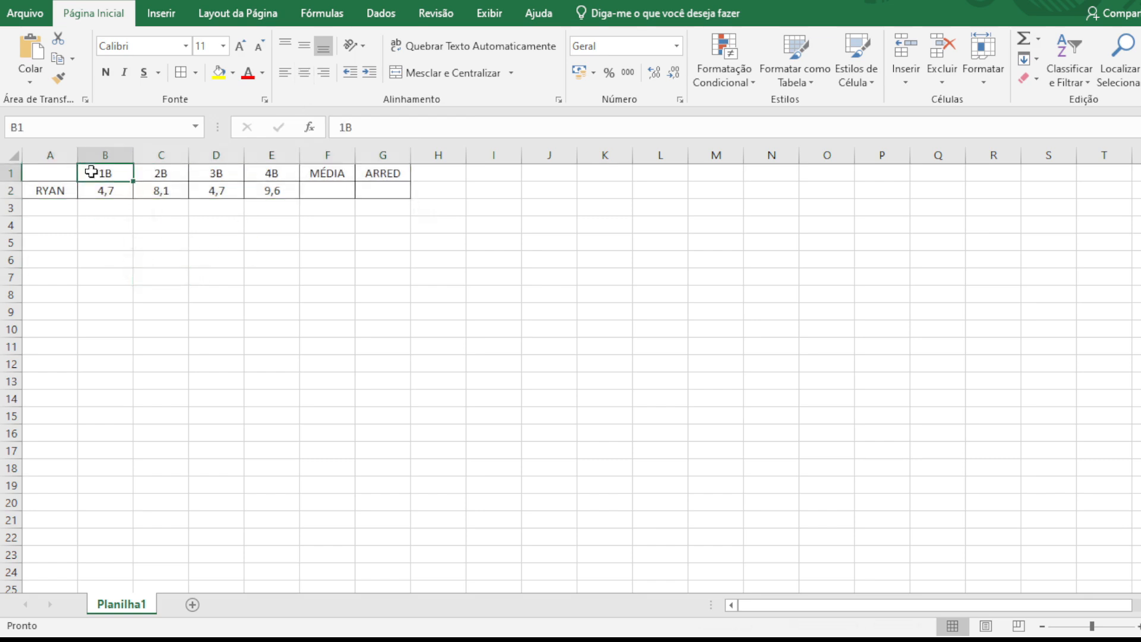
pyautogui.moveTo(123, 171); pyautogui.dragTo(383, 173)
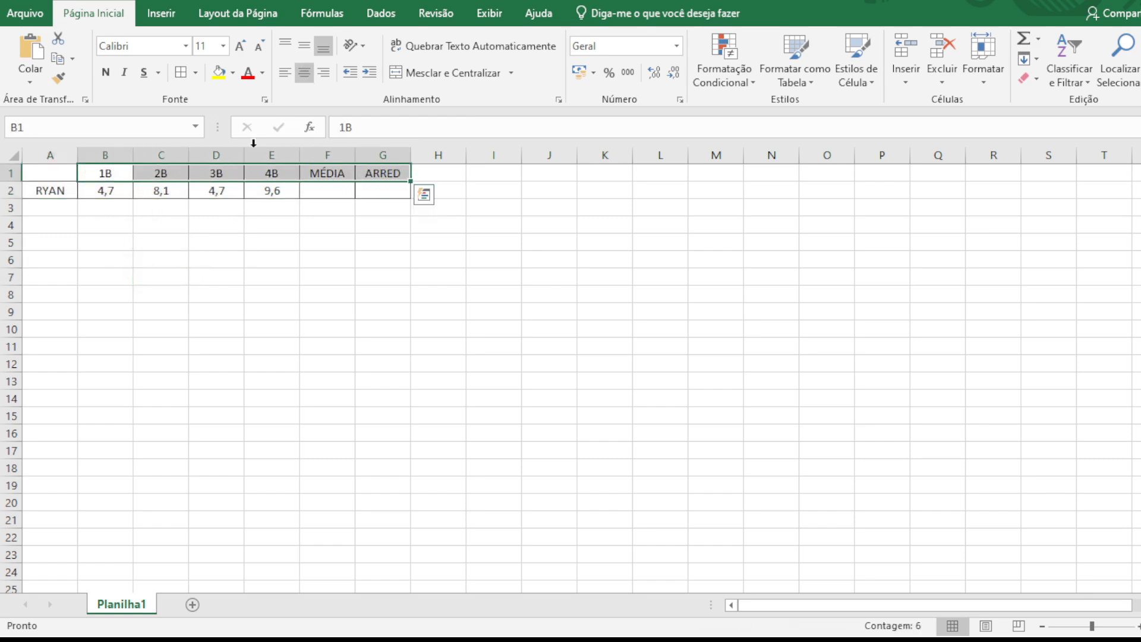
pyautogui.click(106, 73)
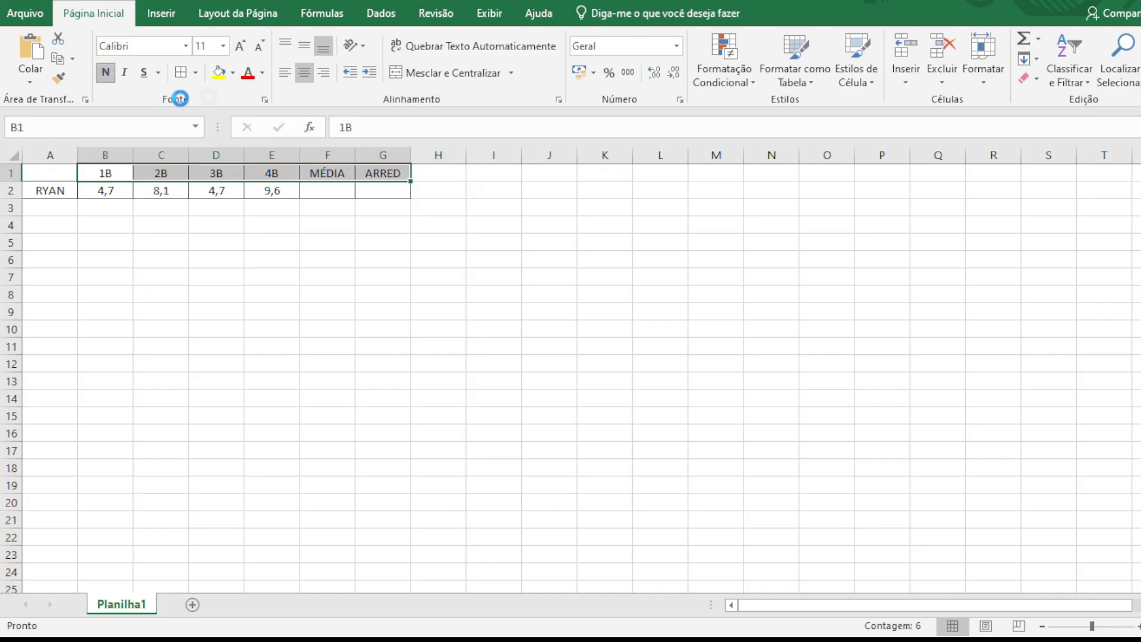
pyautogui.click(218, 73)
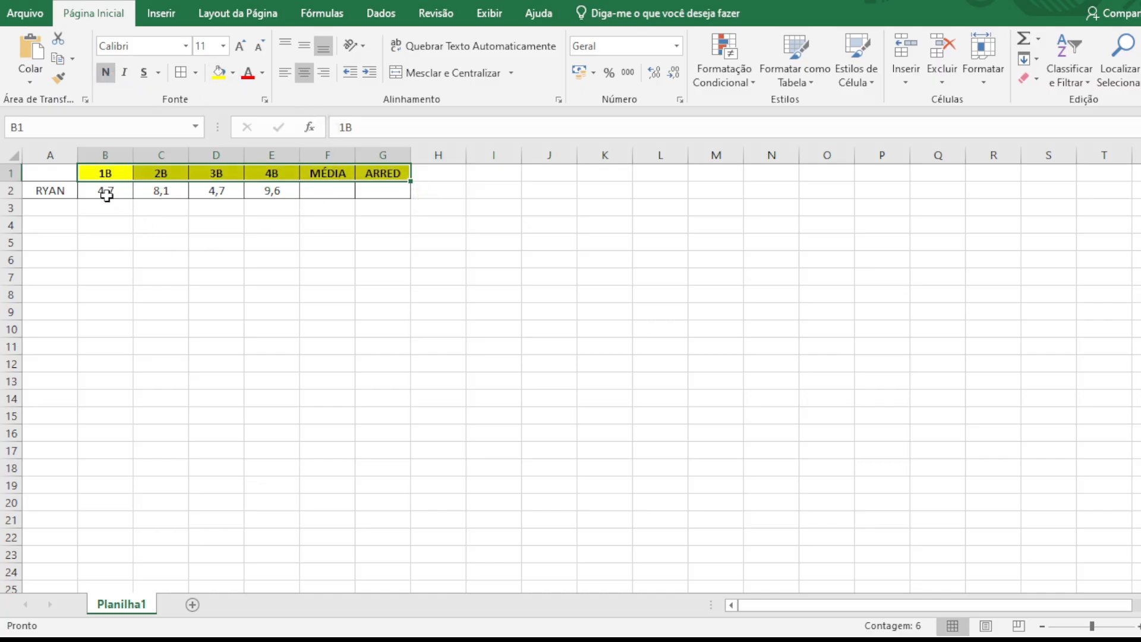
# Calculate the average of the four grades B2:E2 in F2 with the Média function
pyautogui.click(326, 189)
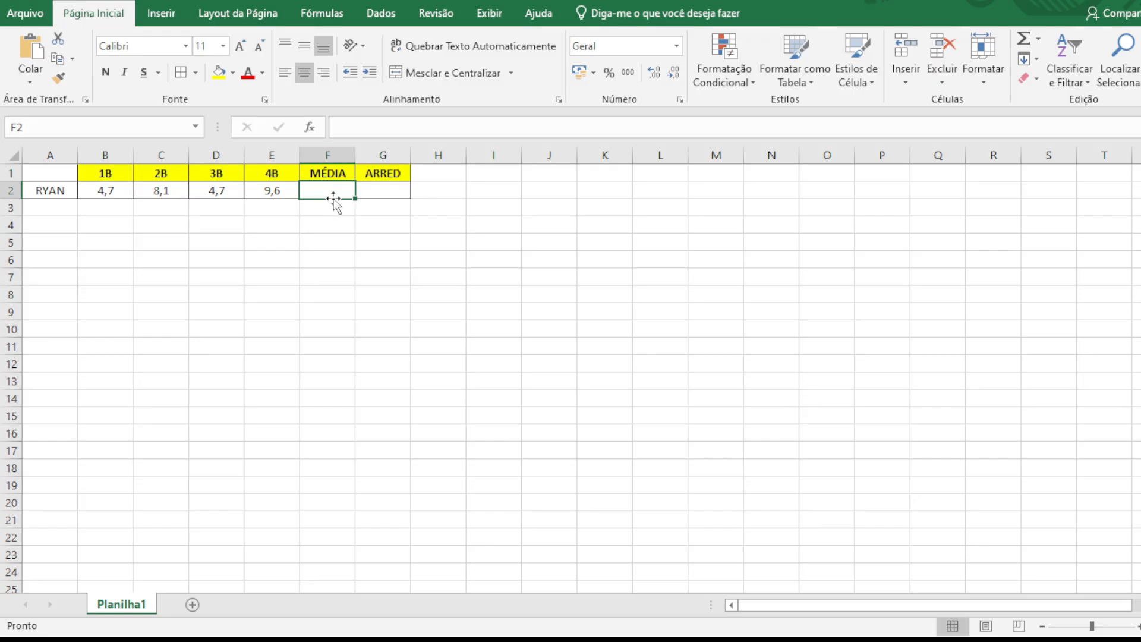
pyautogui.click(349, 245)
pyautogui.click(332, 193)
pyautogui.click(89, 188)
pyautogui.moveTo(119, 187); pyautogui.dragTo(336, 186)
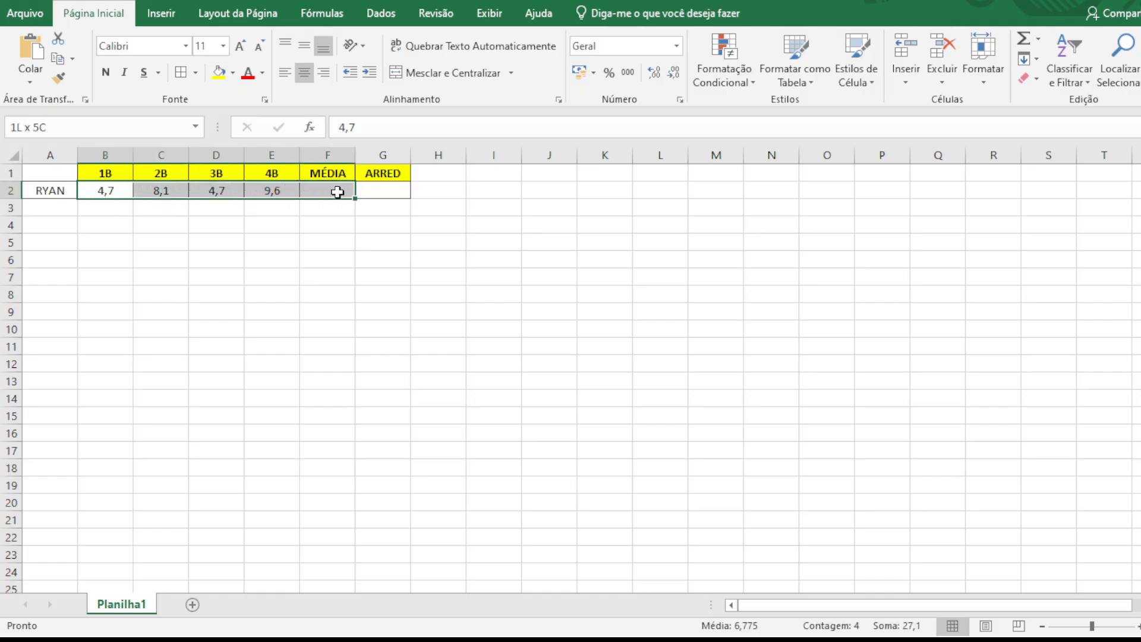
pyautogui.moveTo(338, 191); pyautogui.dragTo(338, 191)
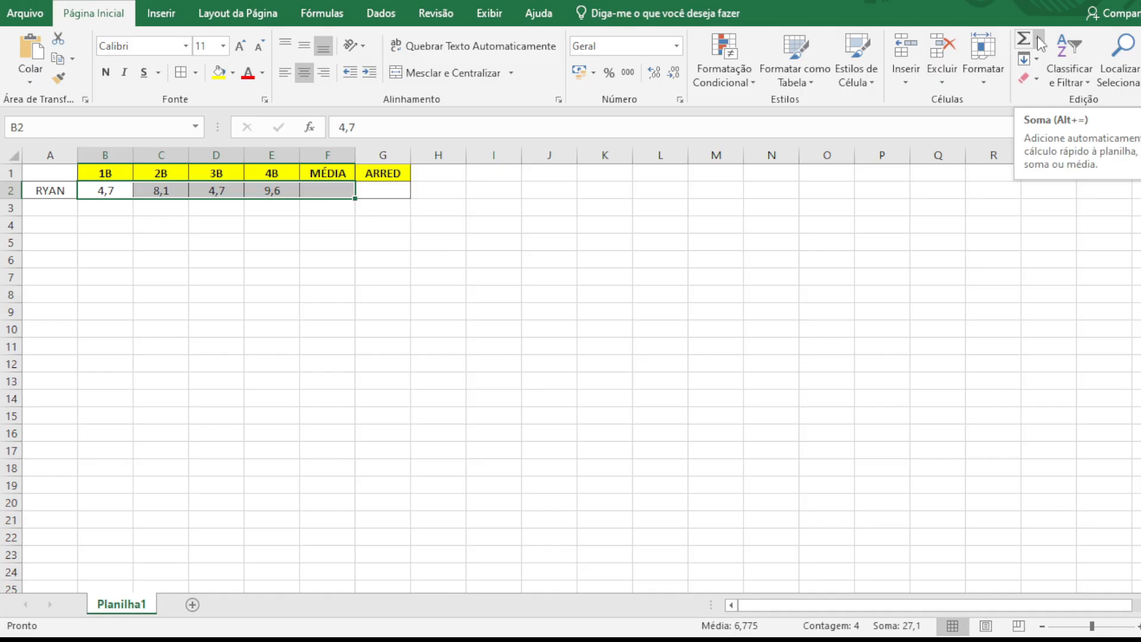
pyautogui.click(1038, 42)
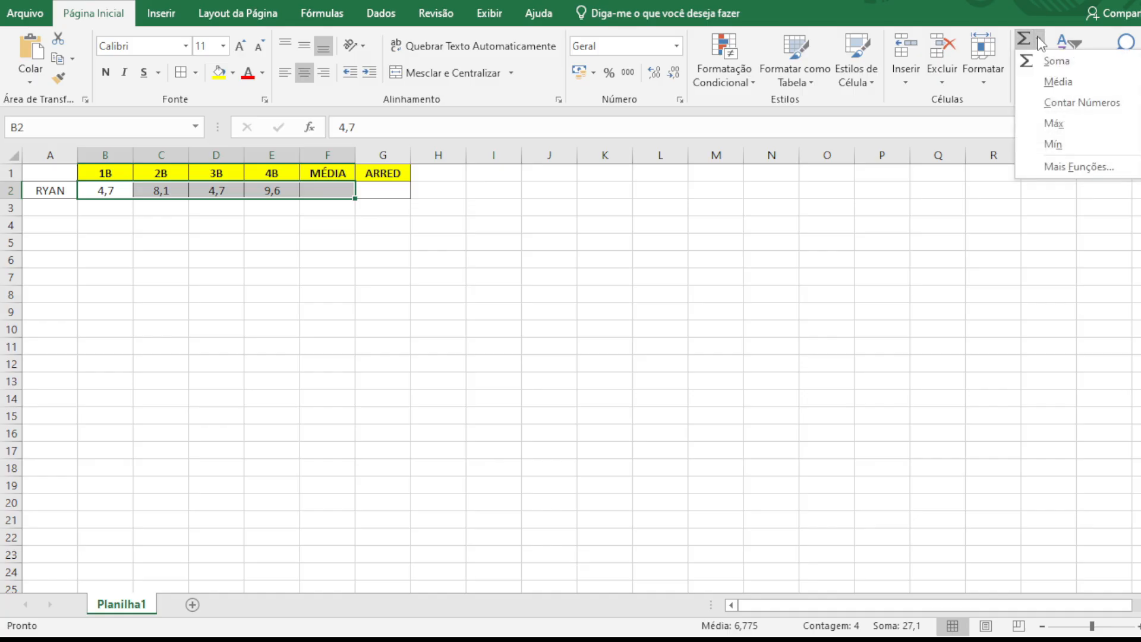
pyautogui.click(1076, 83)
pyautogui.click(347, 260)
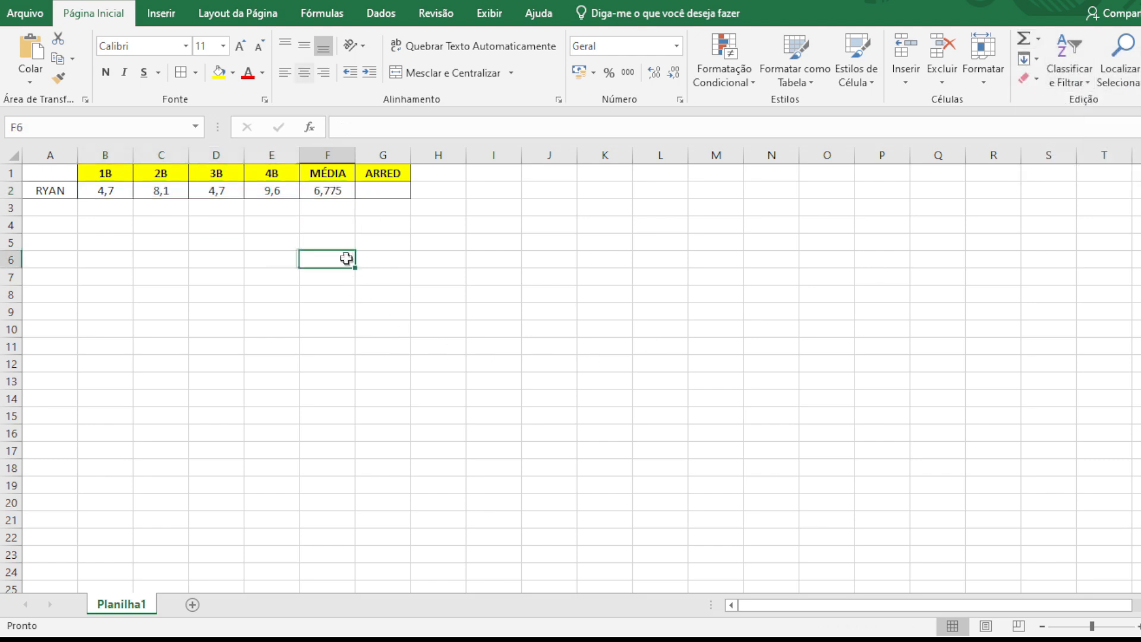
# Examine the average formula in F2 and the empty ARRED cell beside it
pyautogui.click(336, 188)
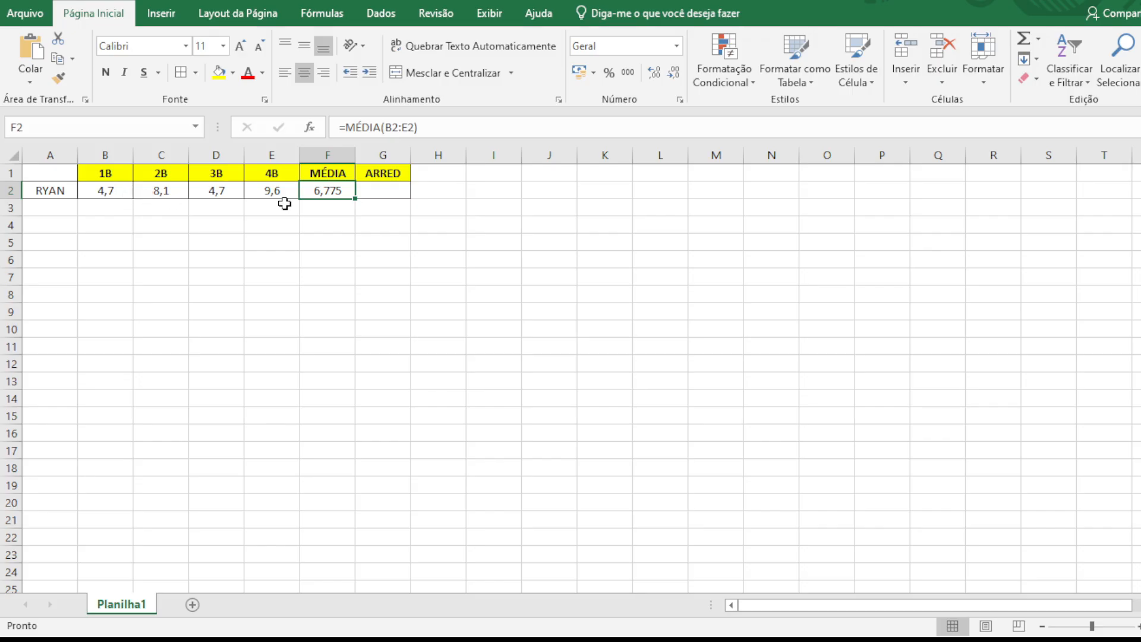
pyautogui.click(378, 187)
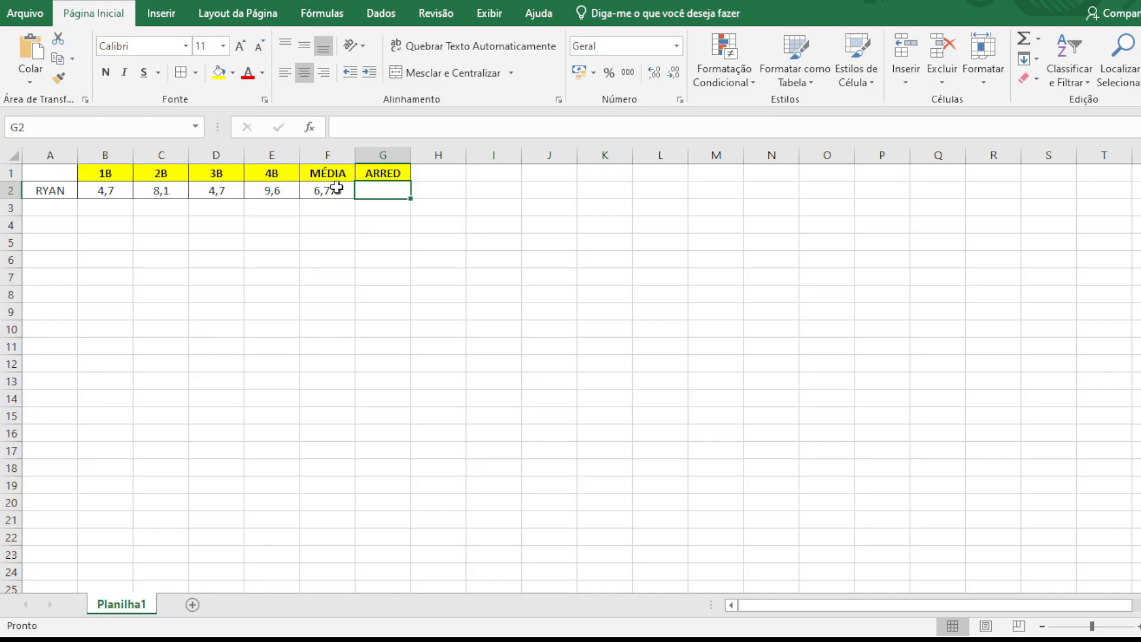
pyautogui.click(333, 189)
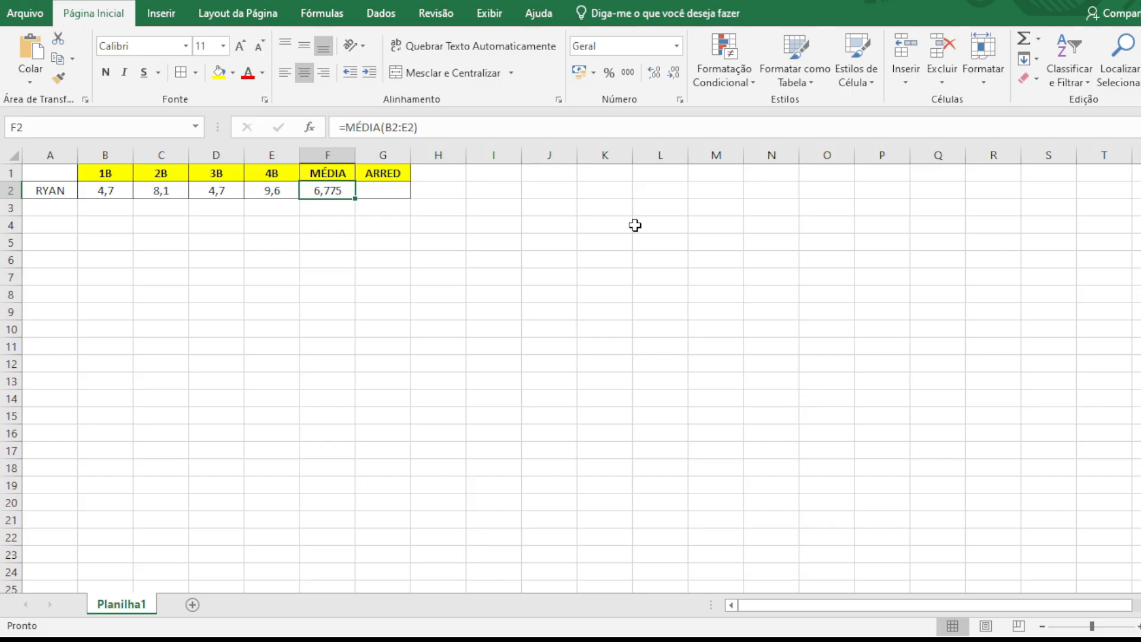
# Round the average from F2 to three decimal places in G2 with the formula =ARRED(F2;3)
pyautogui.click(383, 154)
pyautogui.click(382, 191)
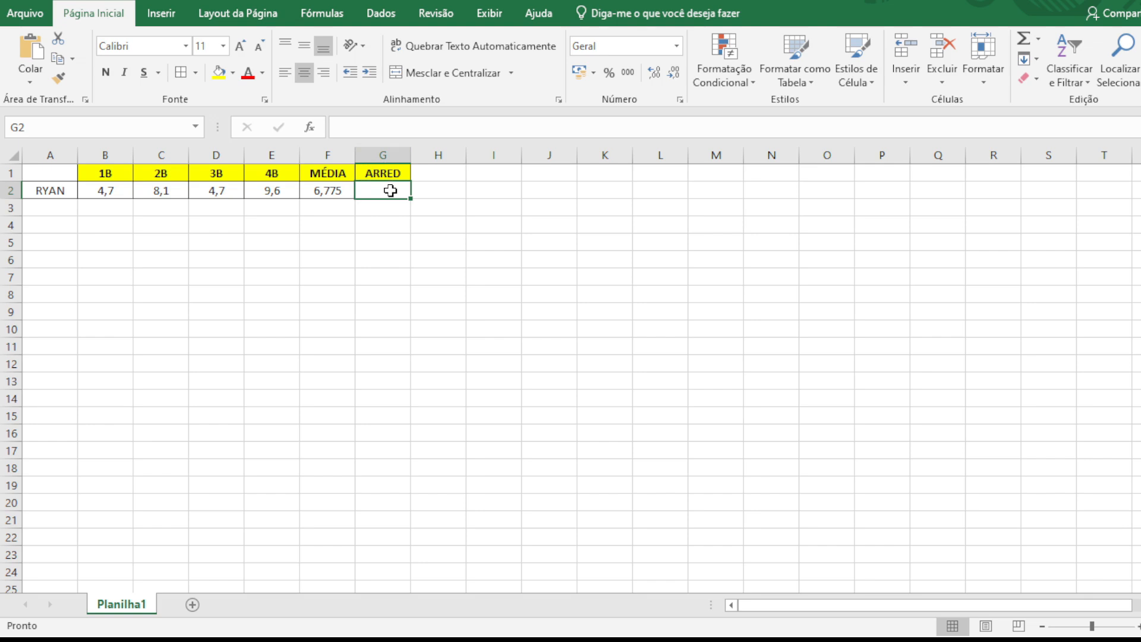
pyautogui.click(328, 193)
pyautogui.click(389, 191)
pyautogui.click(324, 191)
pyautogui.click(382, 192)
pyautogui.write('=')
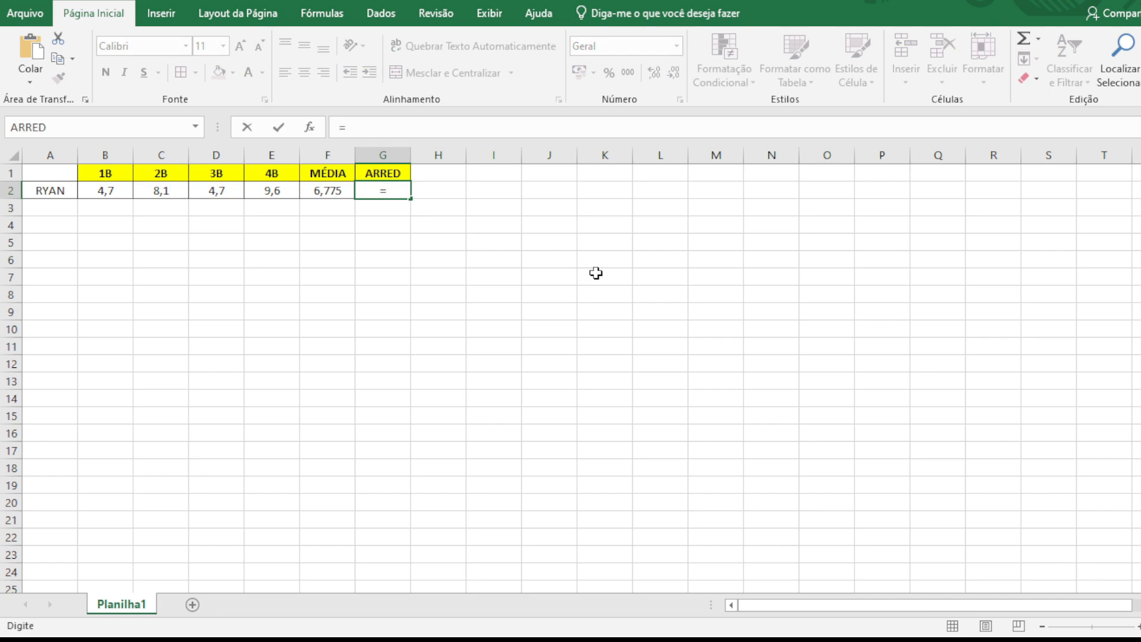
pyautogui.write('A')
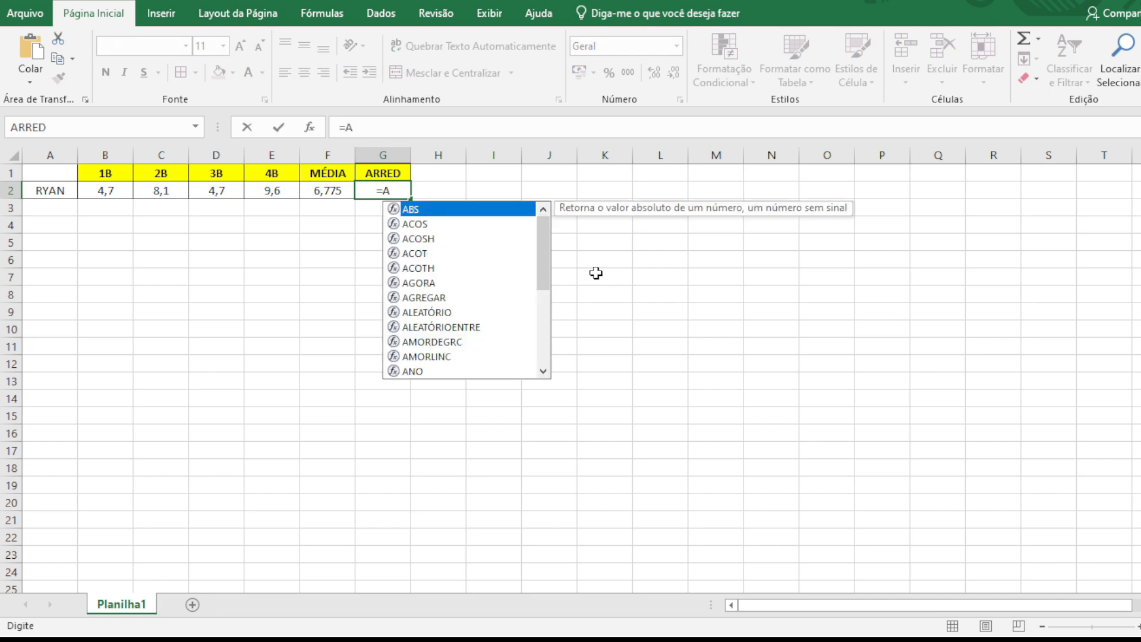
pyautogui.write('RRED')
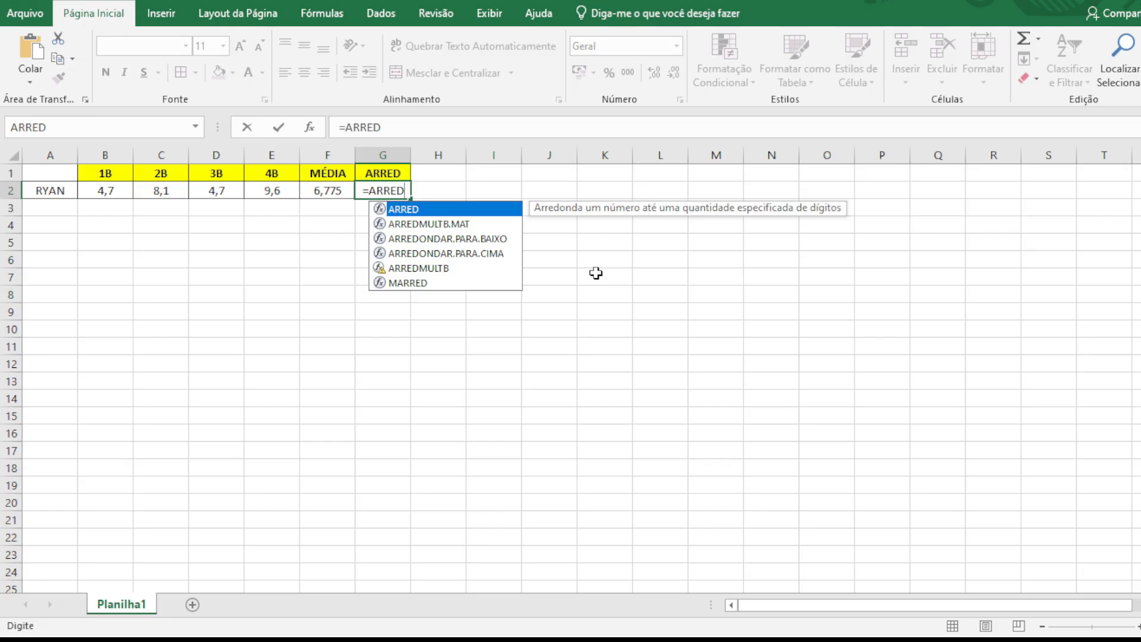
pyautogui.write('(')
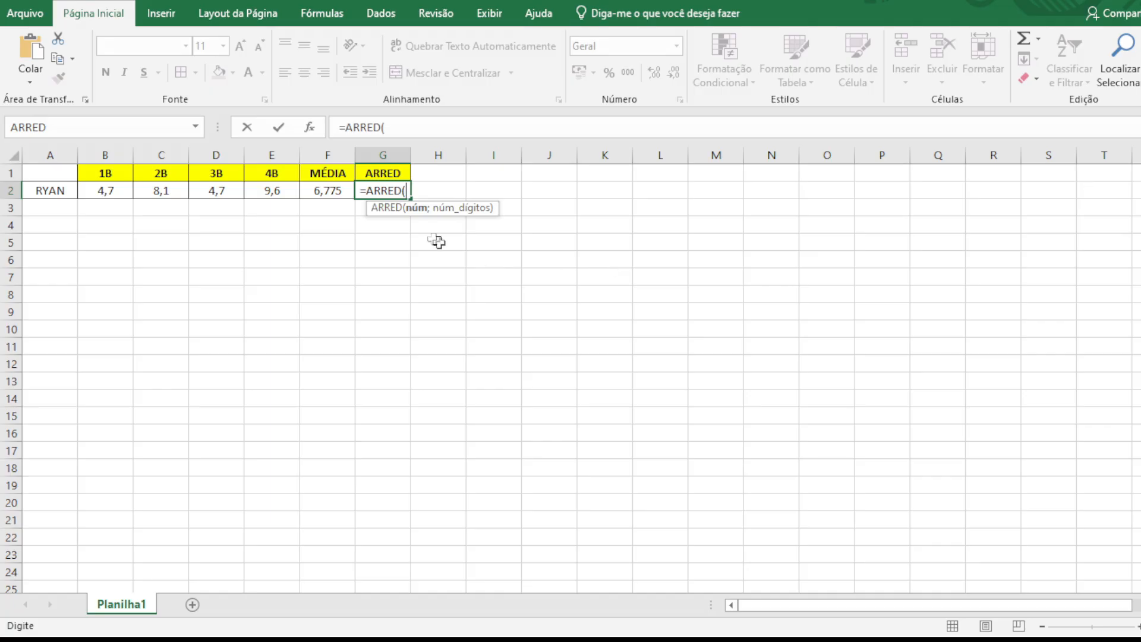
pyautogui.click(332, 191)
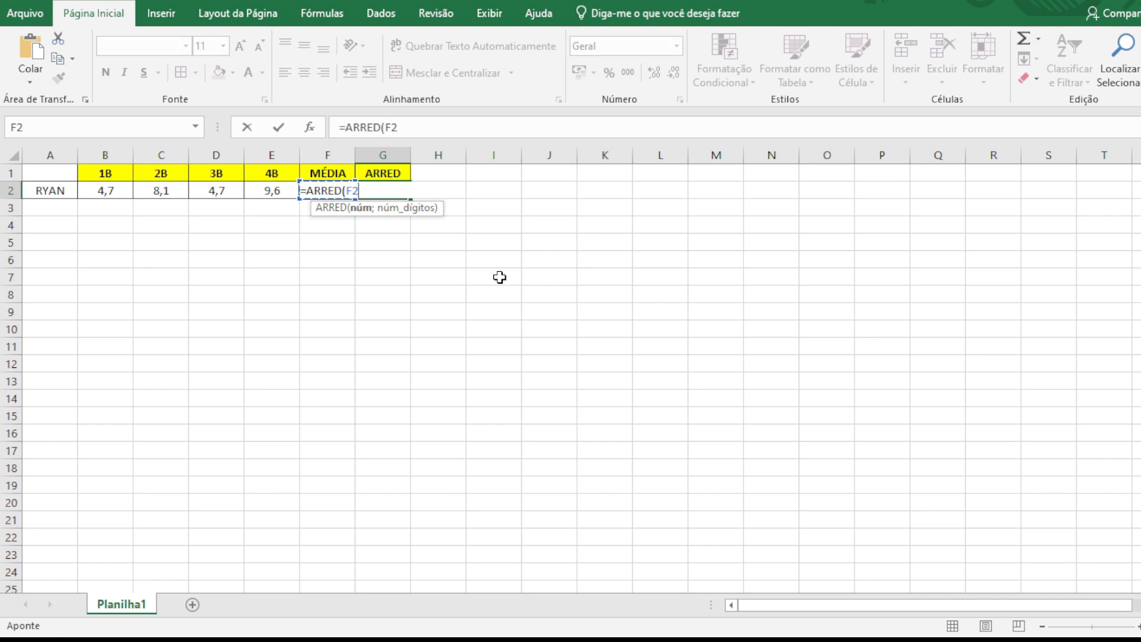
pyautogui.write(';')
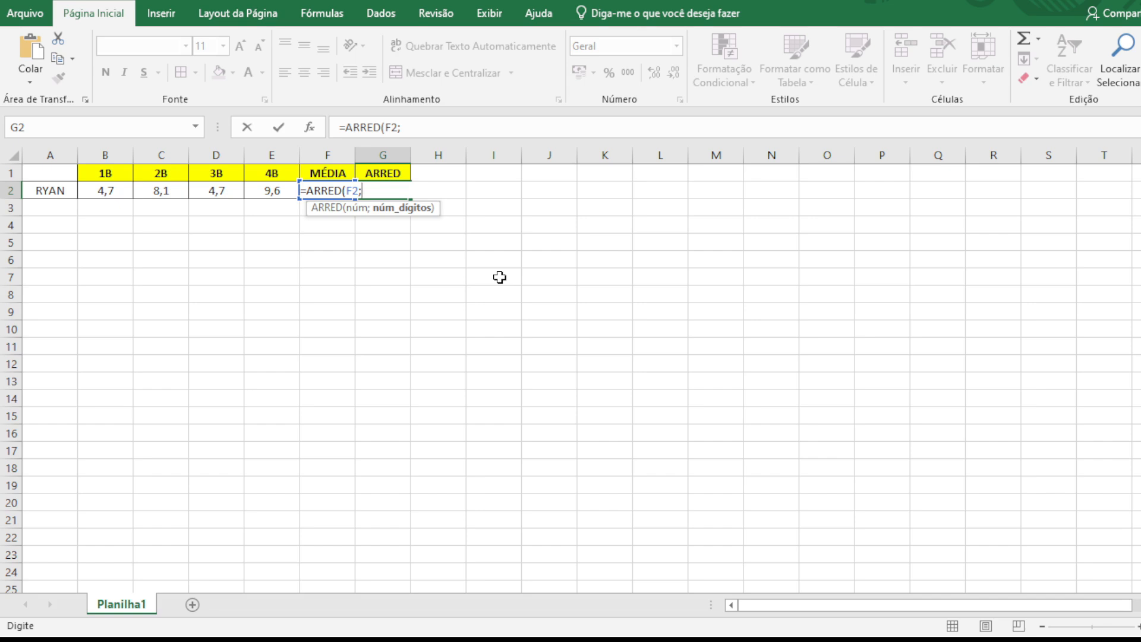
pyautogui.write('3)')
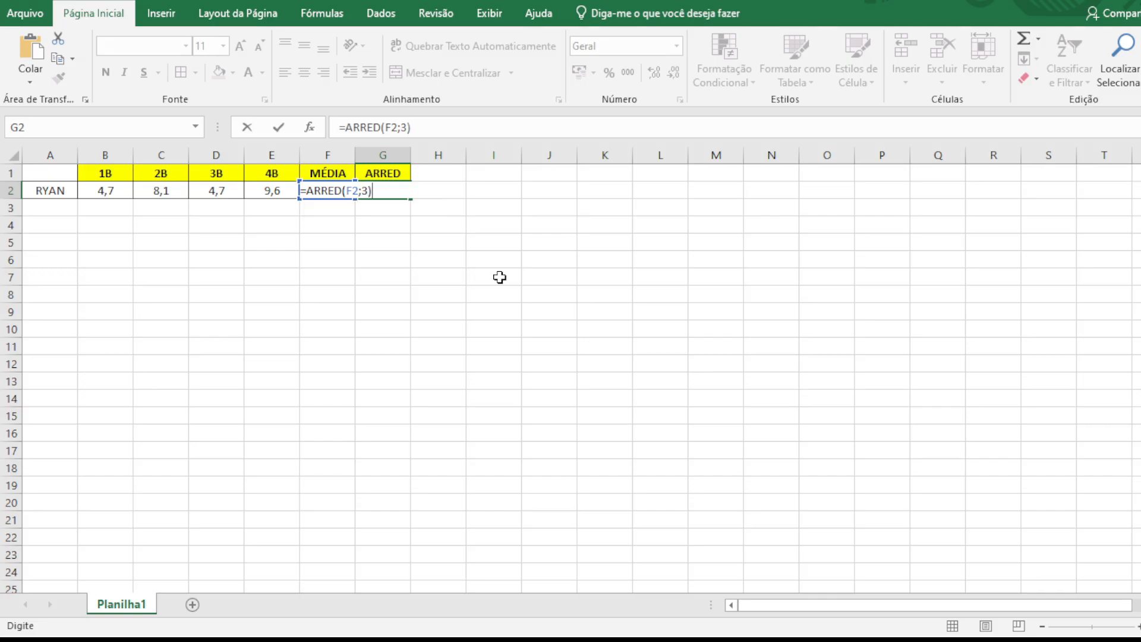
pyautogui.press('Return')
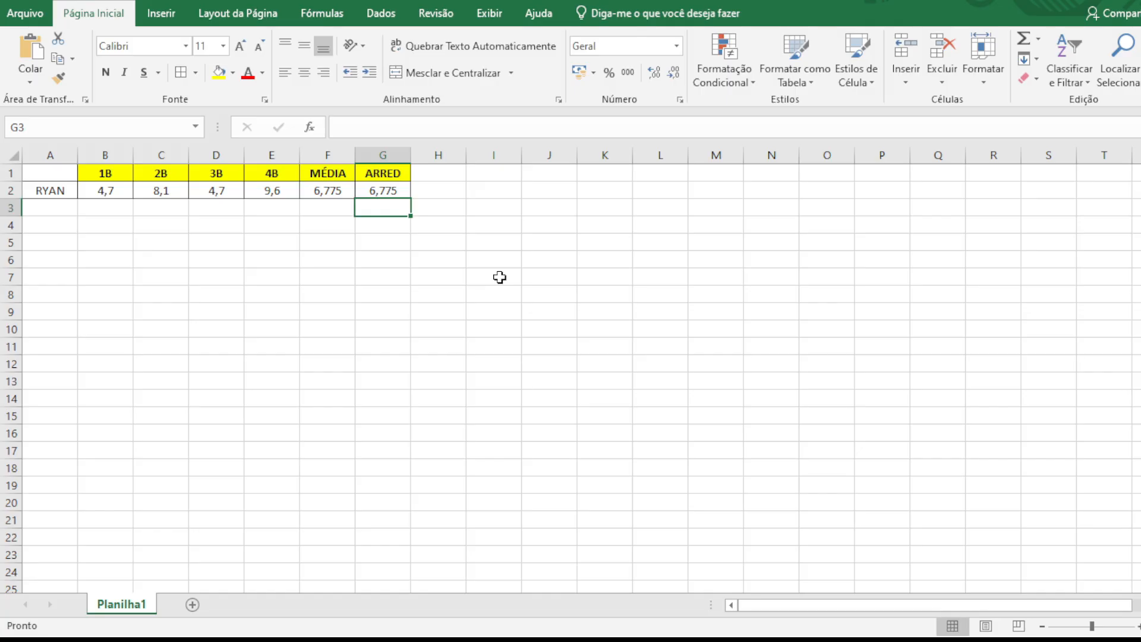
# Change the number of digits in the ARRED formula in G2 to 2
pyautogui.click(376, 193)
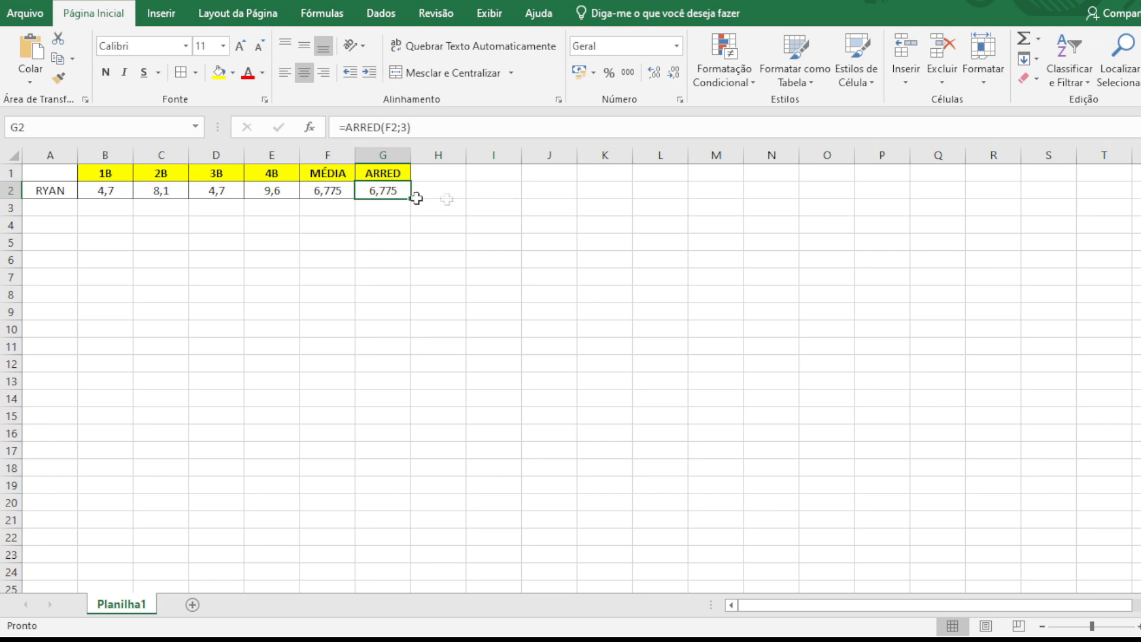
pyautogui.doubleClick(394, 195)
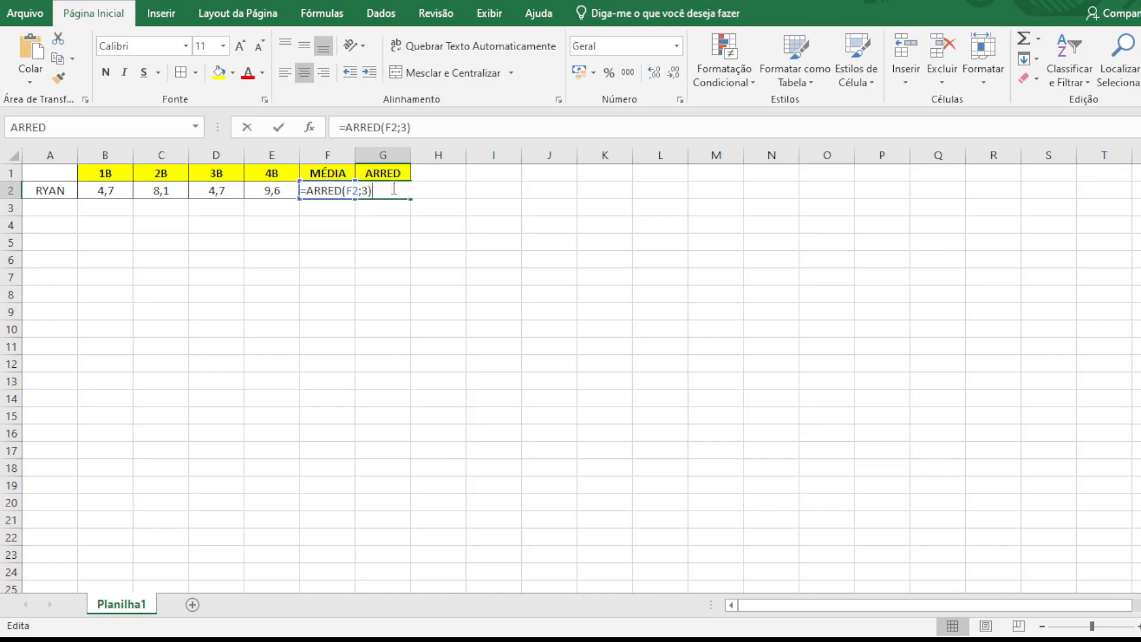
pyautogui.click(369, 190)
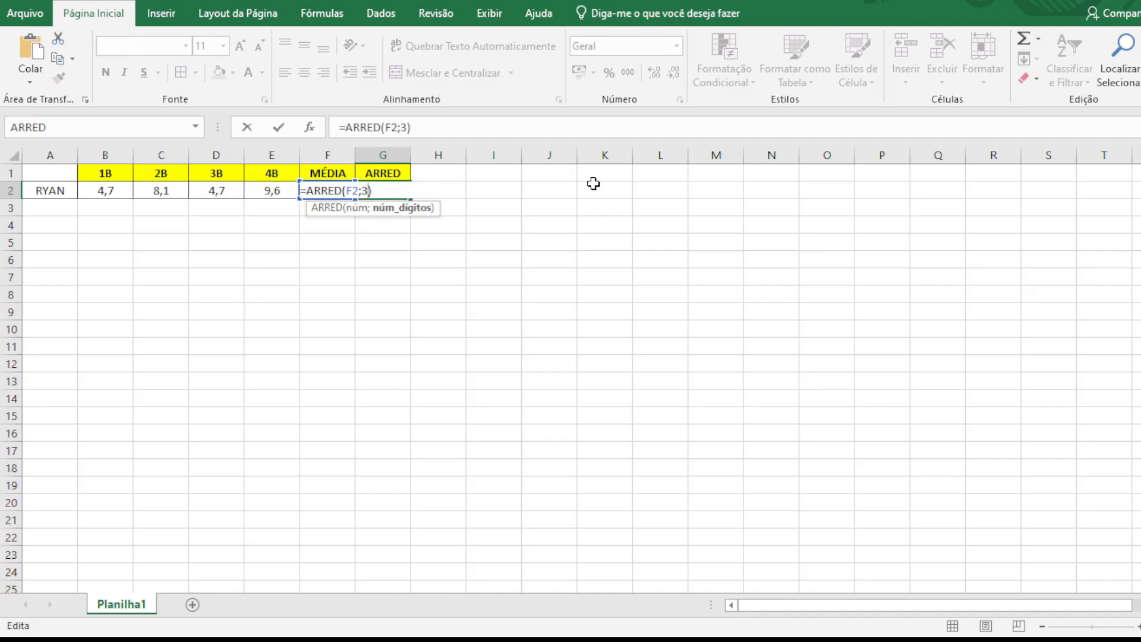
pyautogui.press('BackSpace')
pyautogui.write('2')
pyautogui.press('Return')
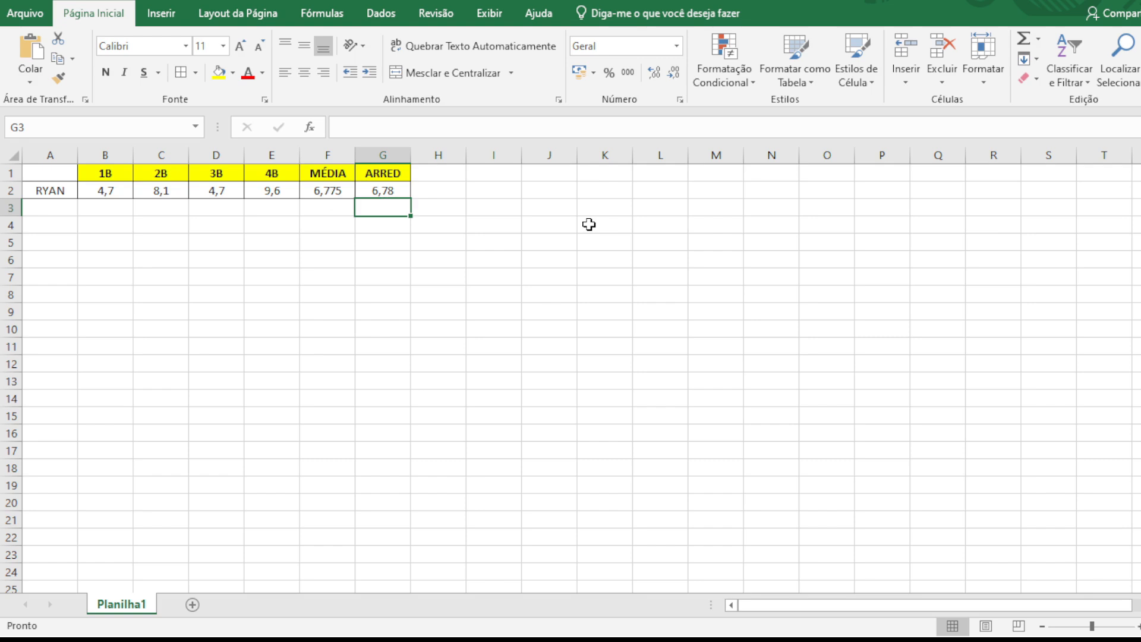
# Edit the rounding formula in G2 to use one decimal place, =ARRED(F2;1)
pyautogui.click(390, 189)
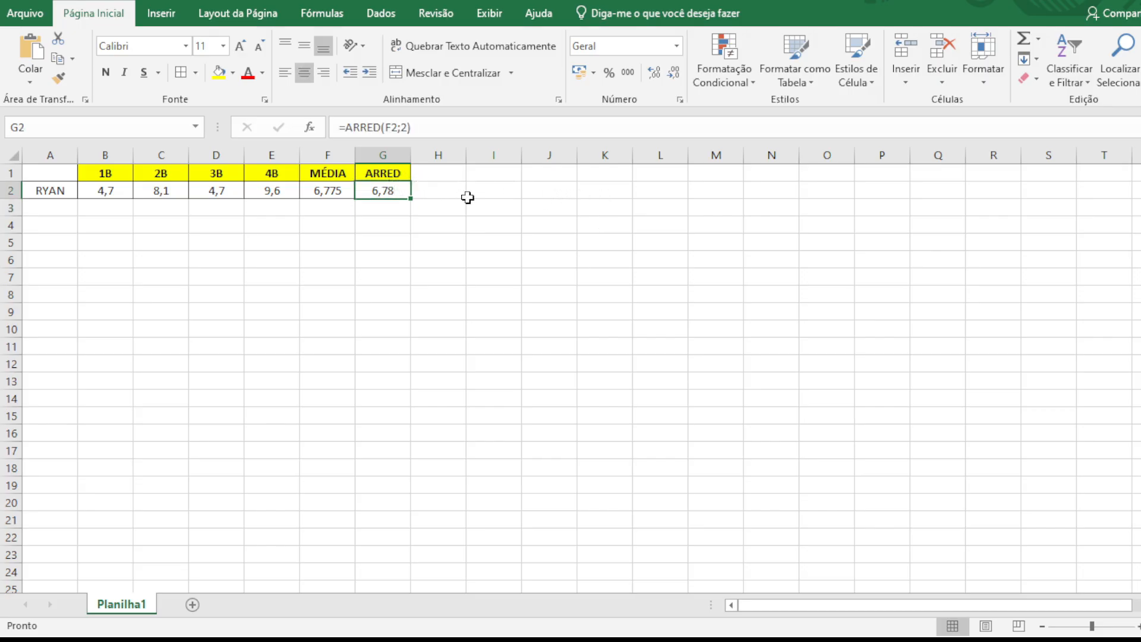
pyautogui.click(408, 126)
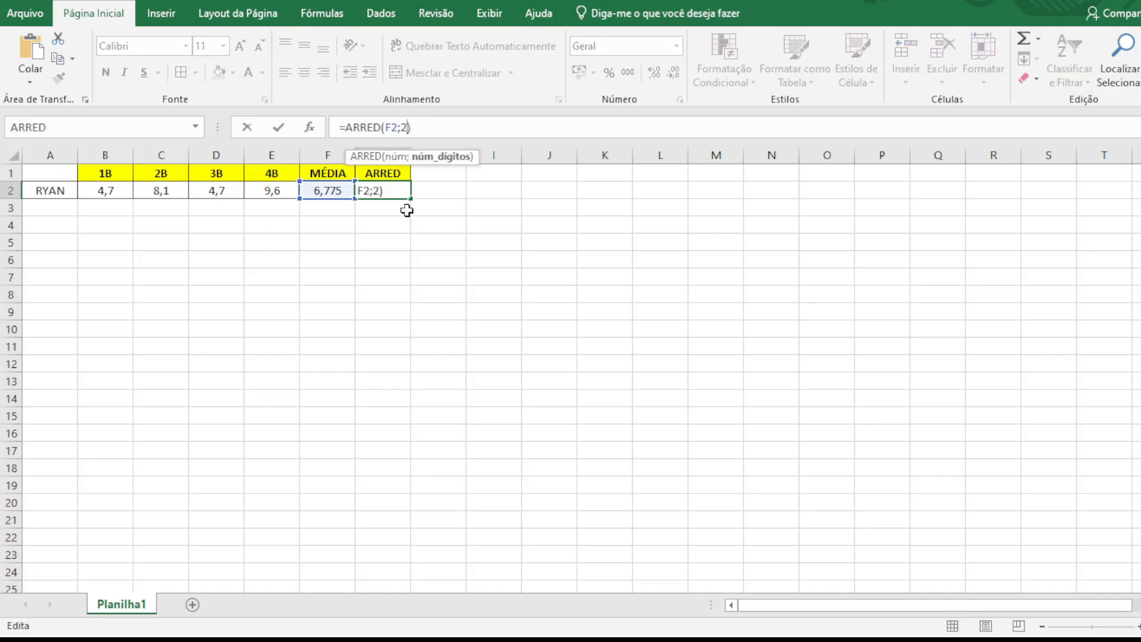
pyautogui.doubleClick(387, 187)
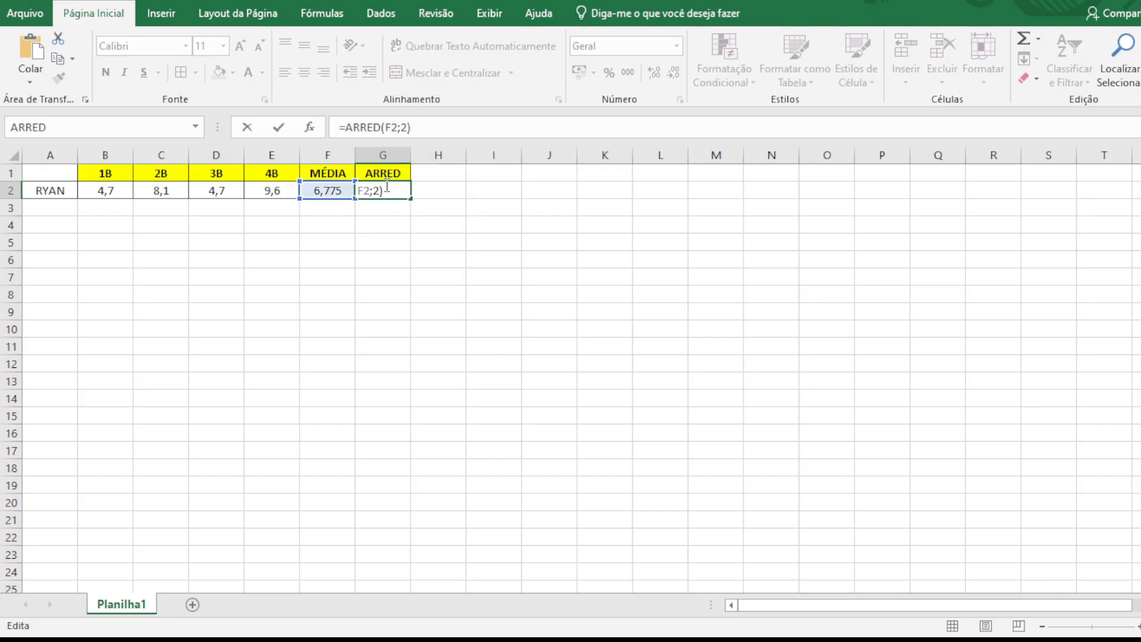
pyautogui.click(386, 189)
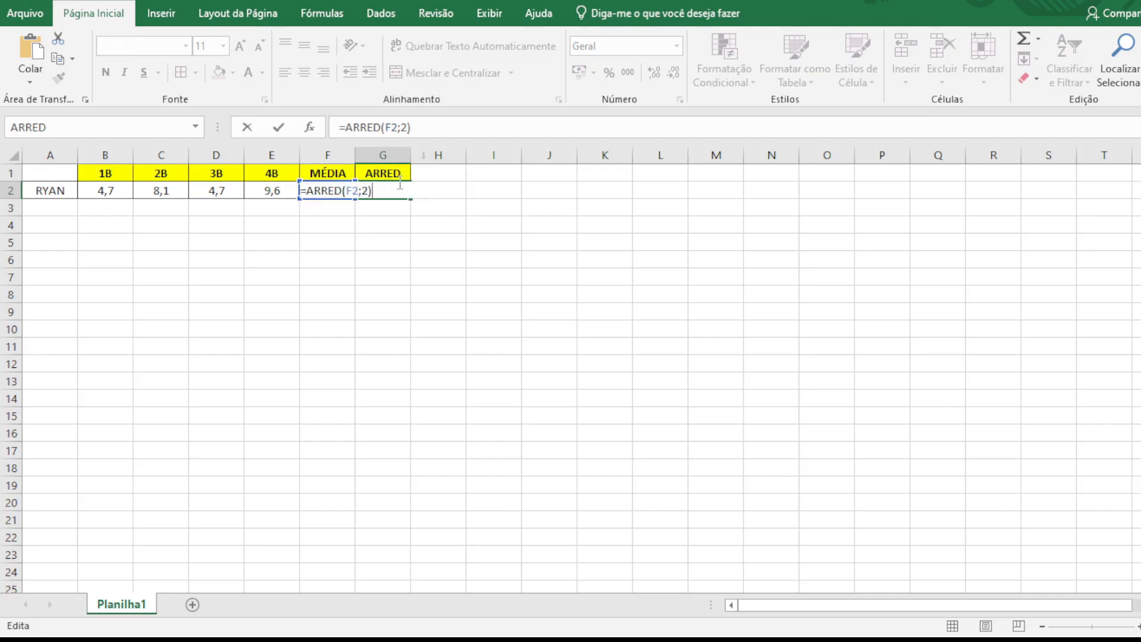
pyautogui.click(408, 127)
pyautogui.press('BackSpace')
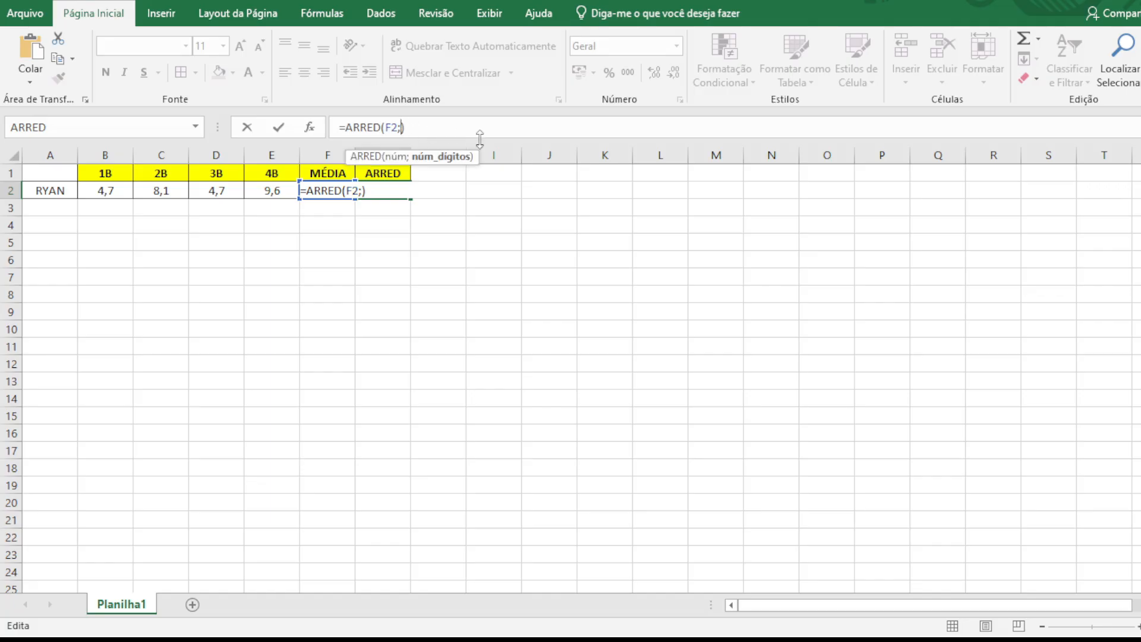
pyautogui.write('1')
pyautogui.press('Return')
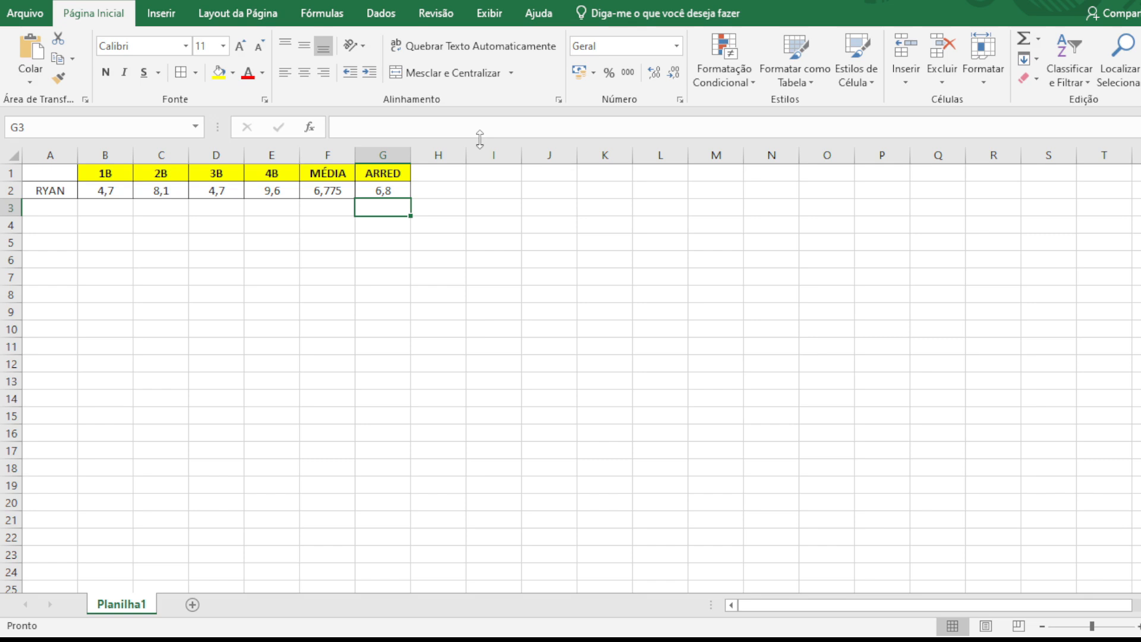
# Set the digits argument of the ARRED formula in G2 to 0 to round to a whole number
pyautogui.click(321, 191)
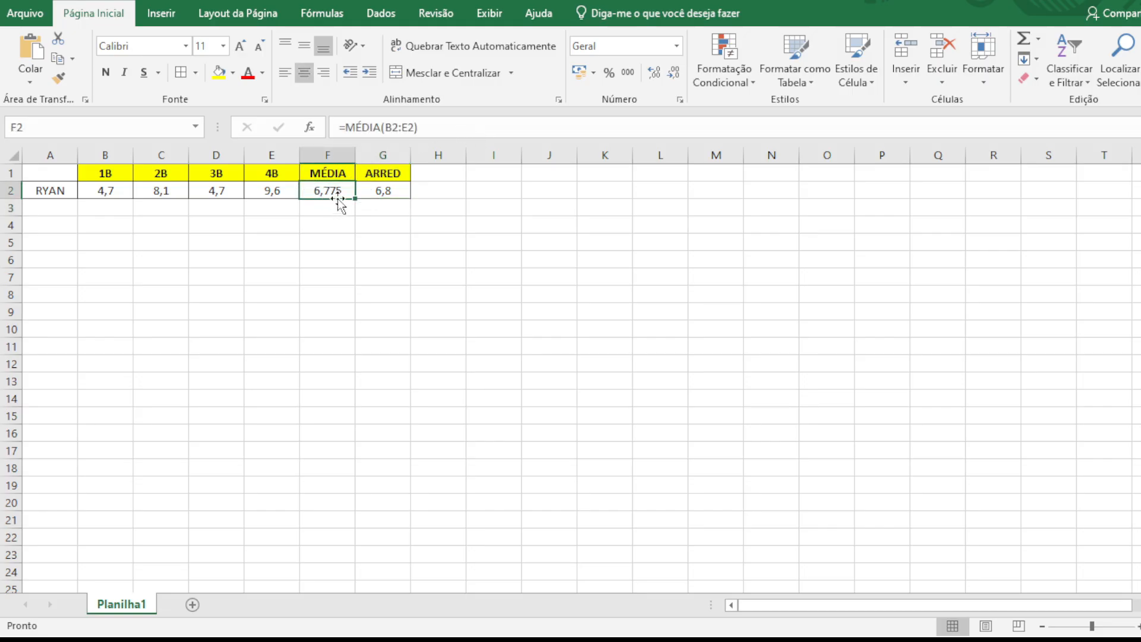
pyautogui.click(372, 190)
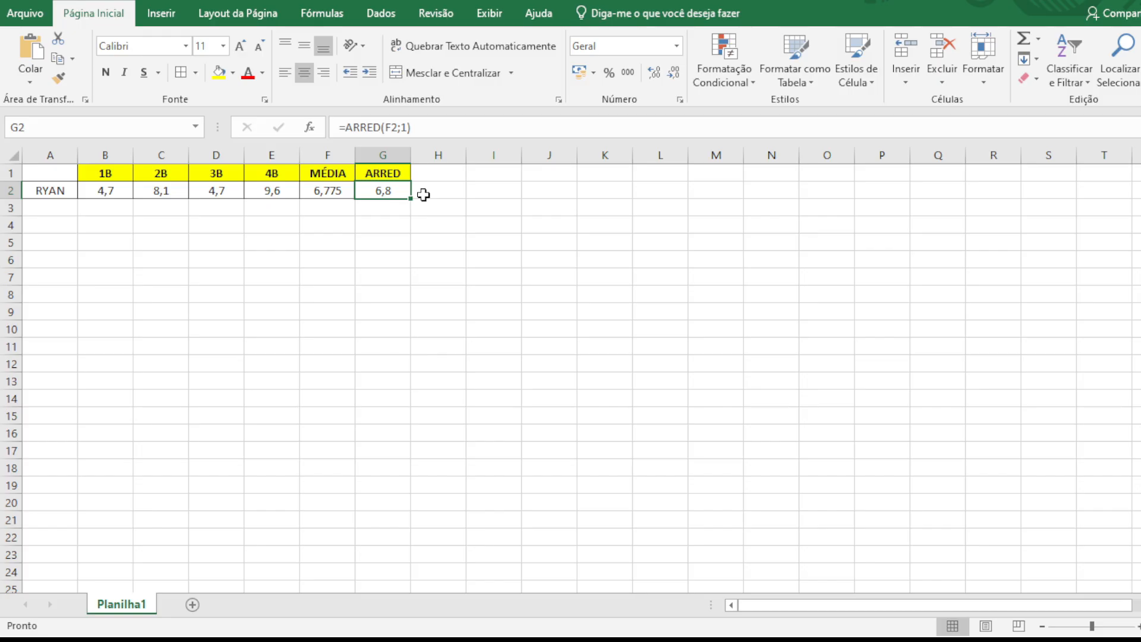
pyautogui.doubleClick(394, 188)
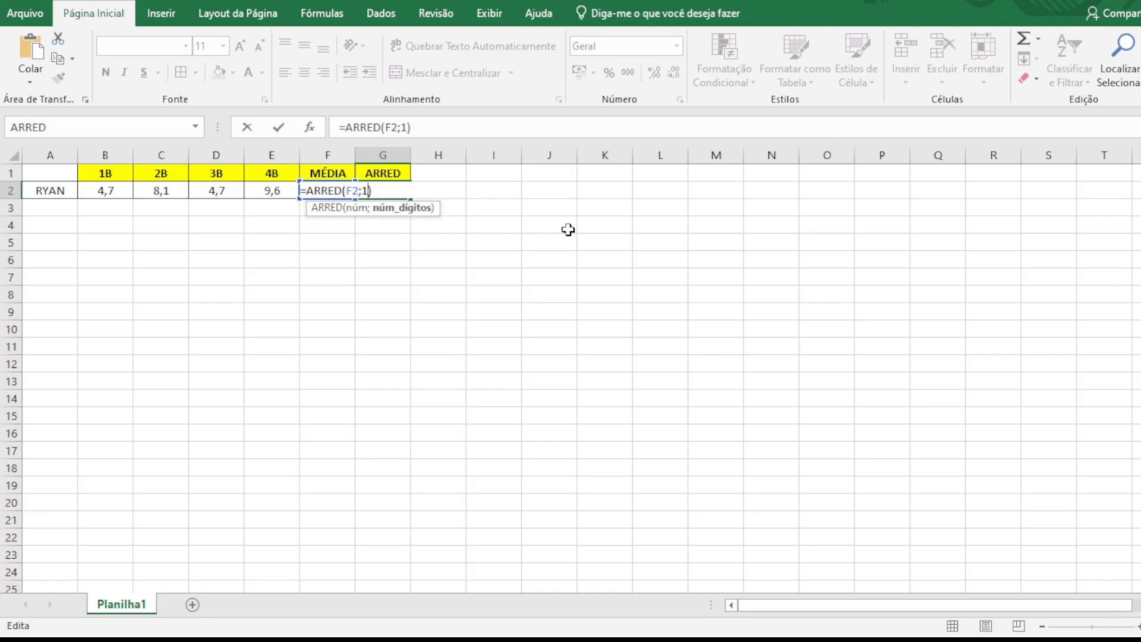
pyautogui.press('BackSpace')
pyautogui.write('0')
pyautogui.press('Return')
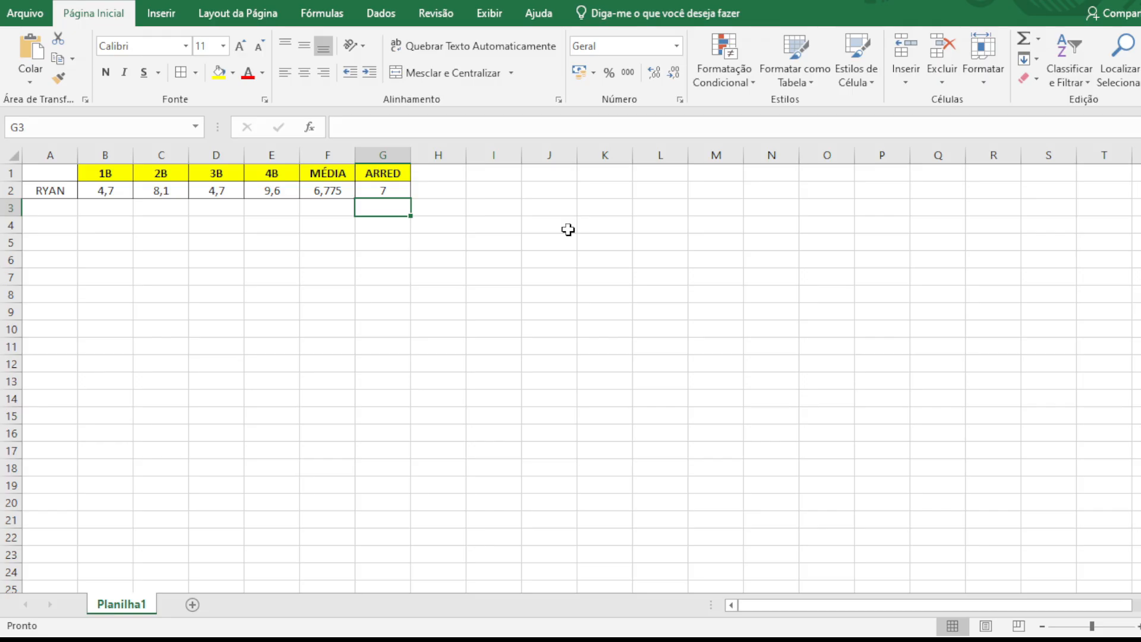
# Set the rounding in G2 to three decimal places with =ARRED(F2;3)
pyautogui.click(397, 188)
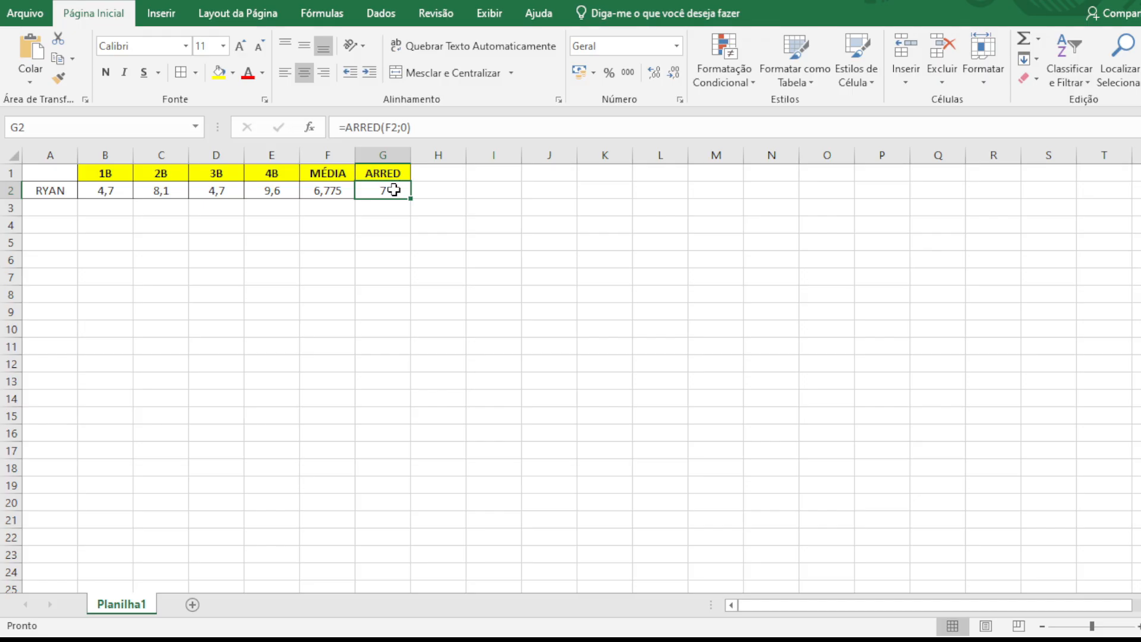
pyautogui.doubleClick(394, 189)
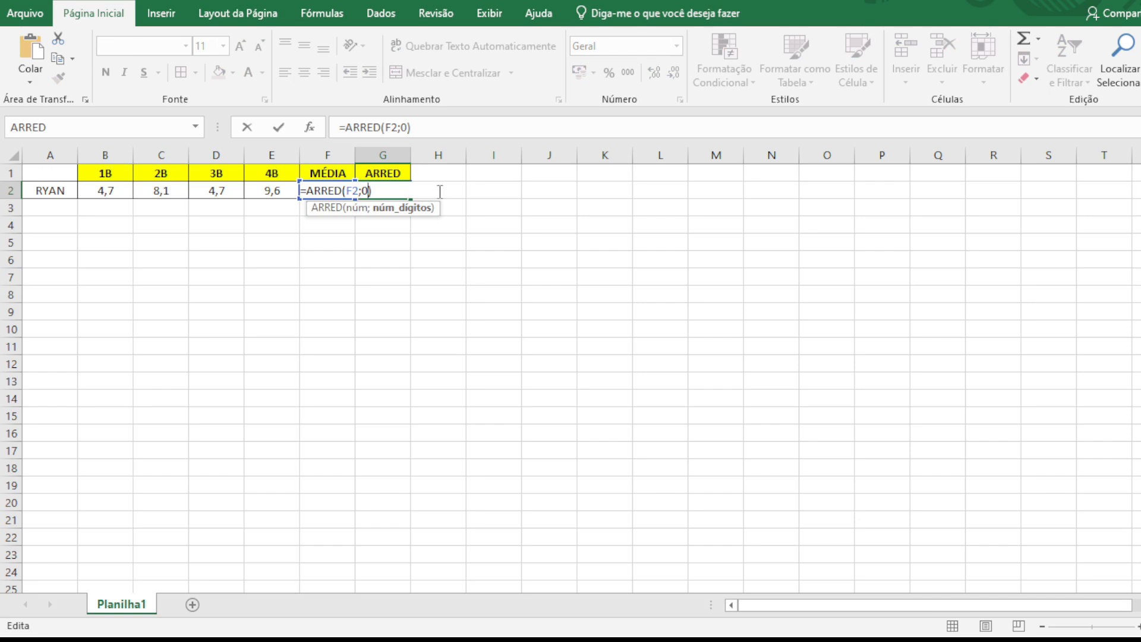
pyautogui.press('BackSpace')
pyautogui.write('3')
pyautogui.press('Return')
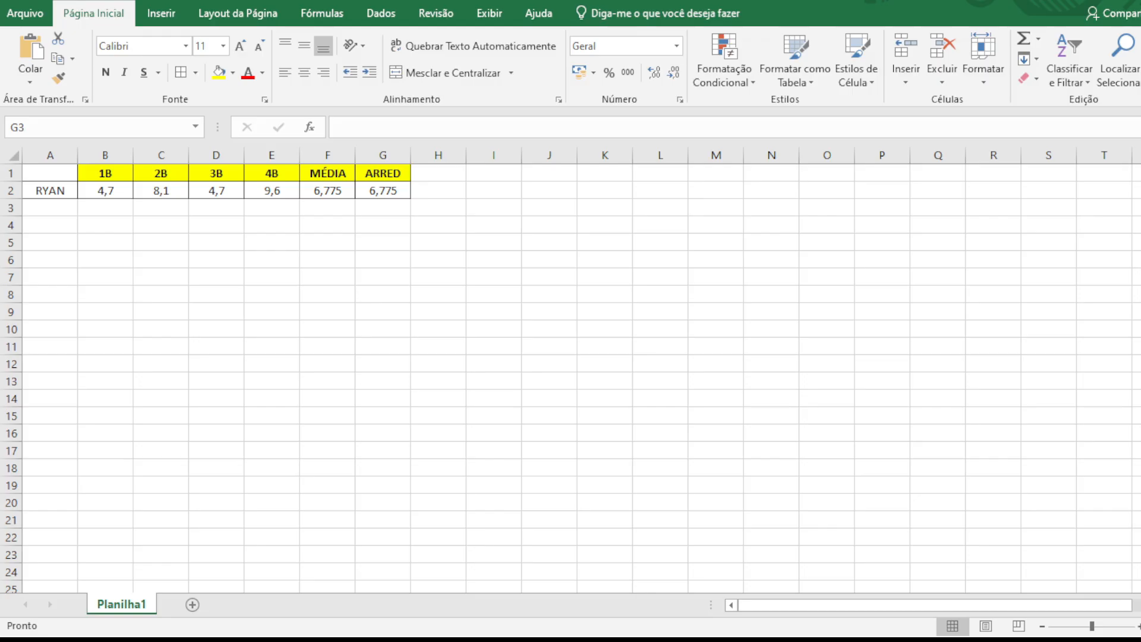
# Edit the G2 formula to =ARRED(F2;2) so the average is rounded to two decimal places
pyautogui.click(389, 212)
pyautogui.click(377, 193)
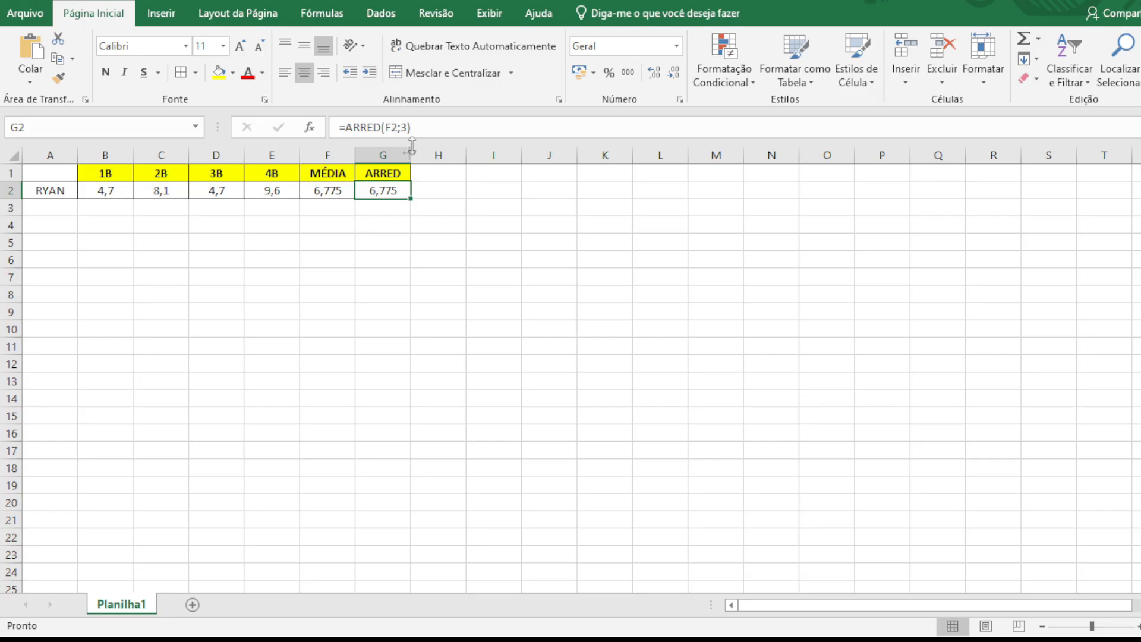
pyautogui.click(470, 121)
pyautogui.press('BackSpace')
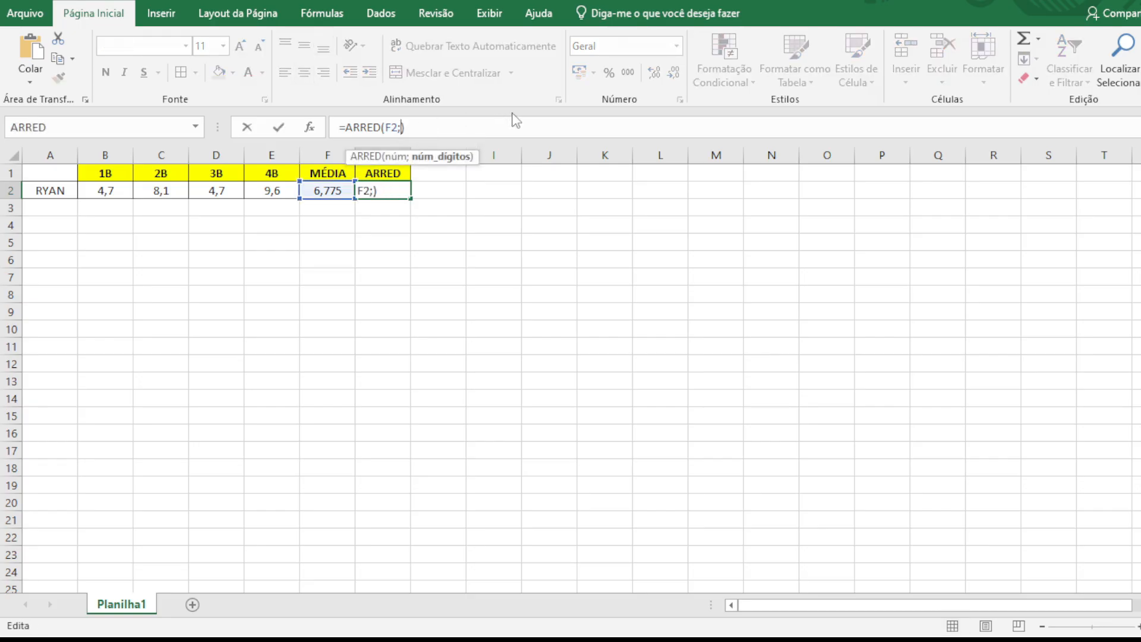
pyautogui.write('2')
pyautogui.press('Return')
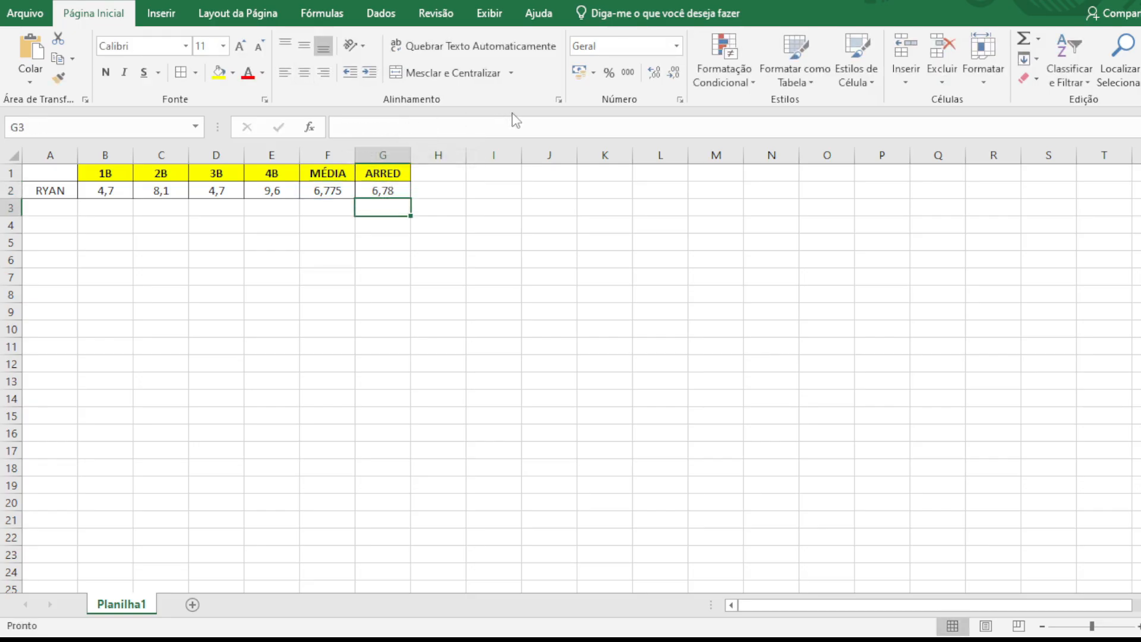
# Compare the unrounded average and its formula in F2 with the rounded value and formula in G2
pyautogui.click(316, 195)
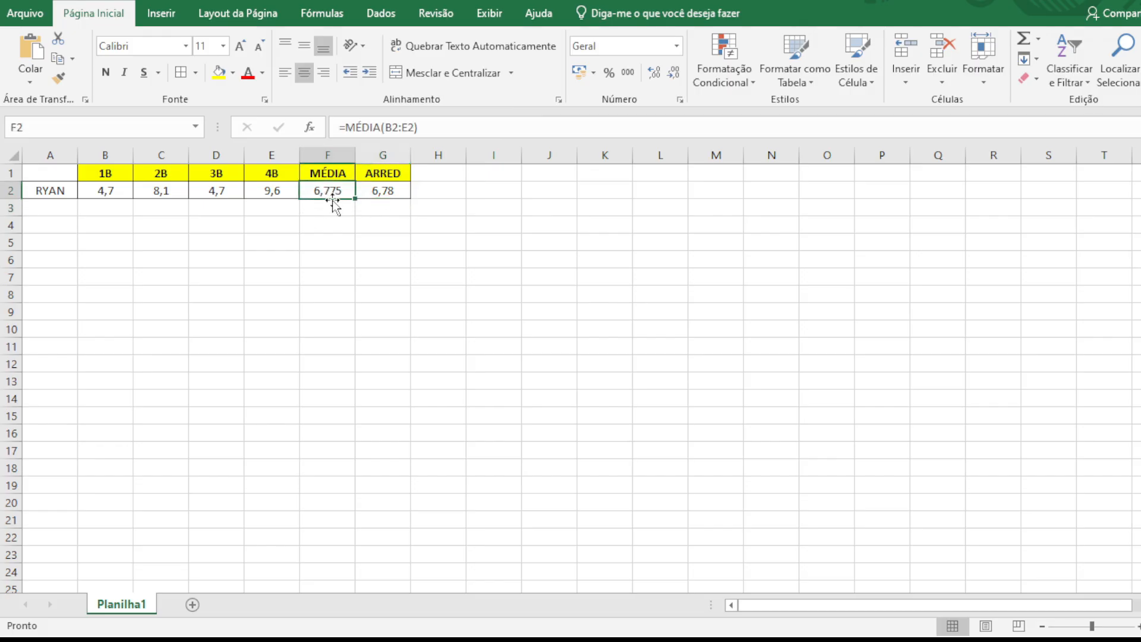
pyautogui.click(369, 191)
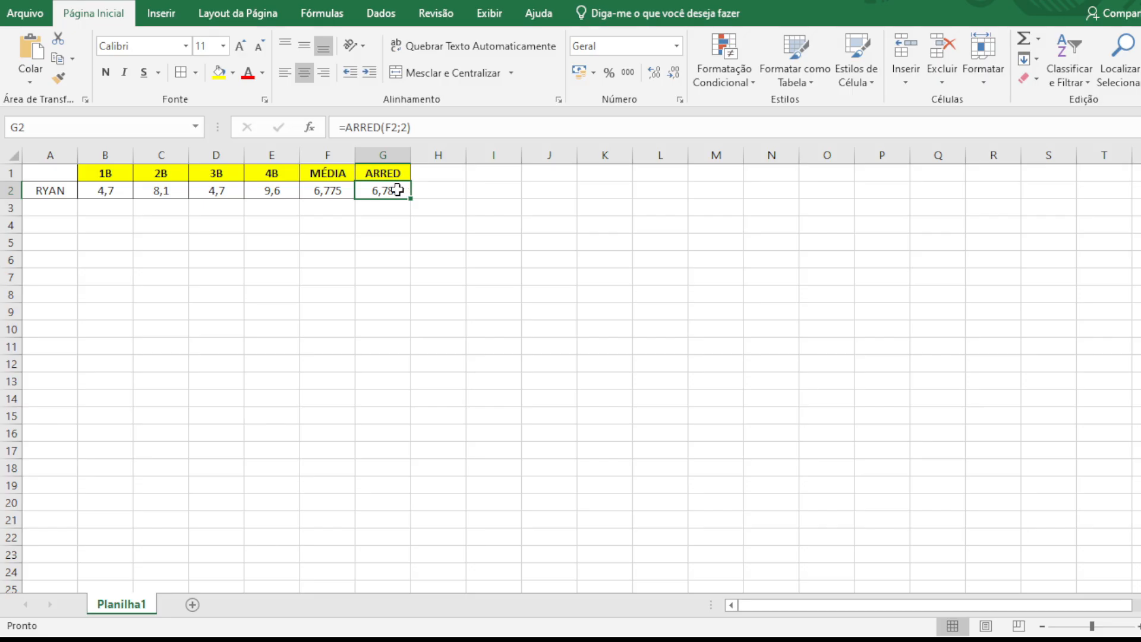
pyautogui.click(332, 191)
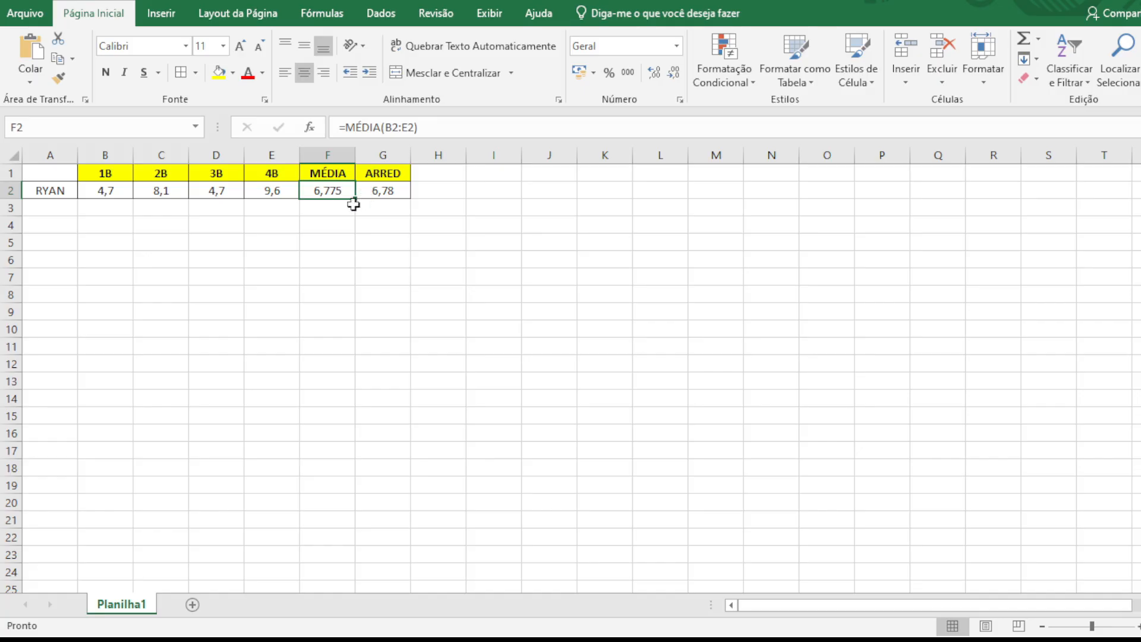
pyautogui.click(393, 190)
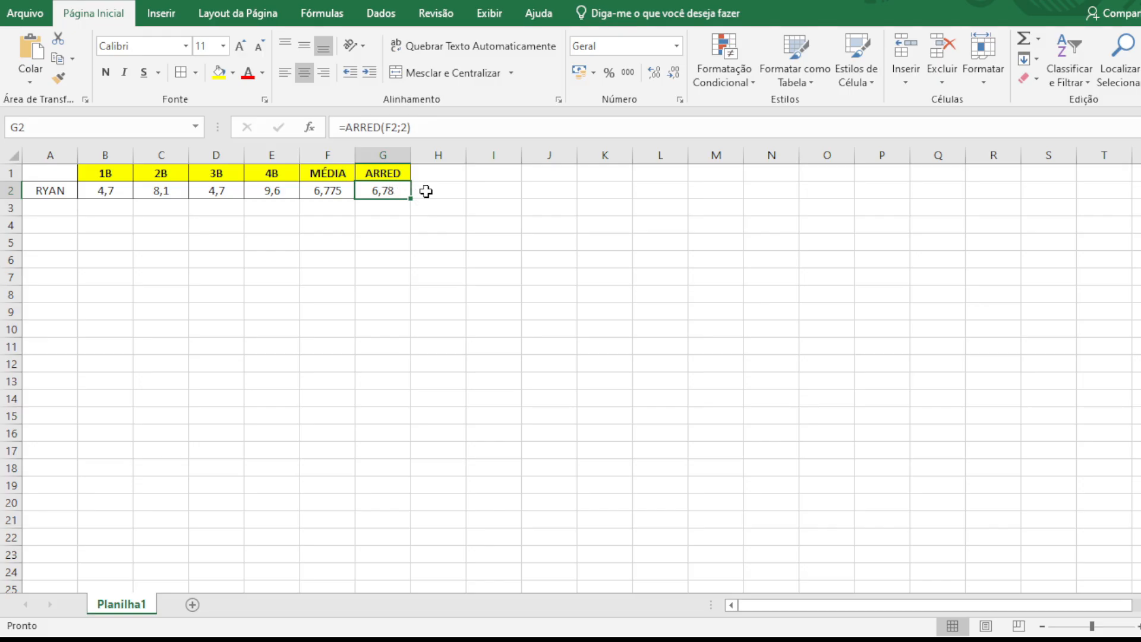
pyautogui.click(334, 191)
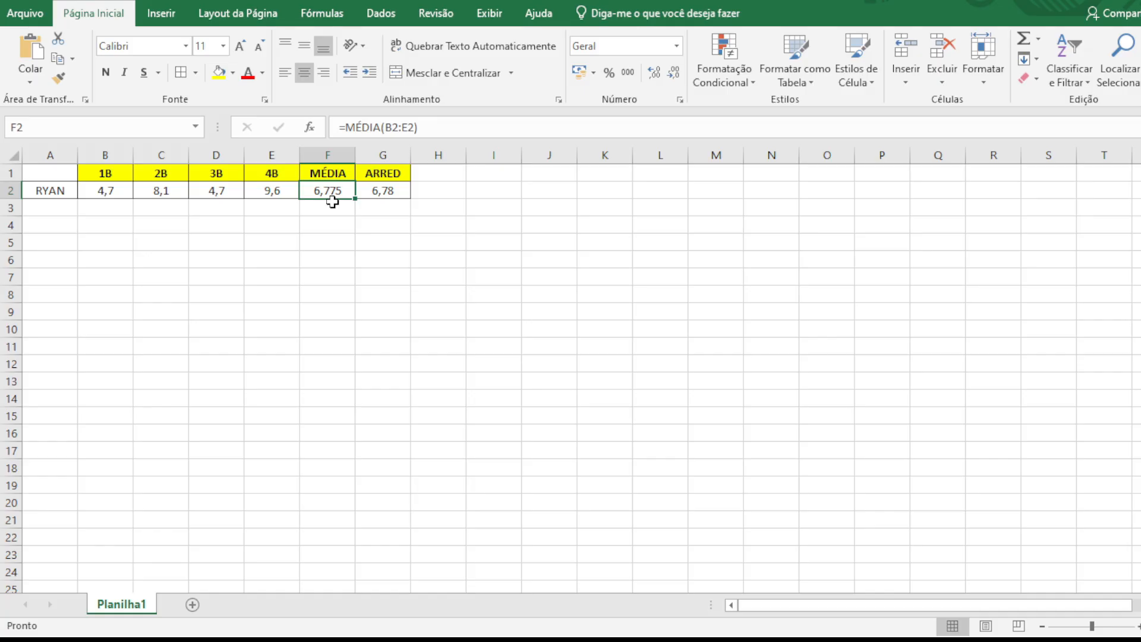
pyautogui.click(395, 187)
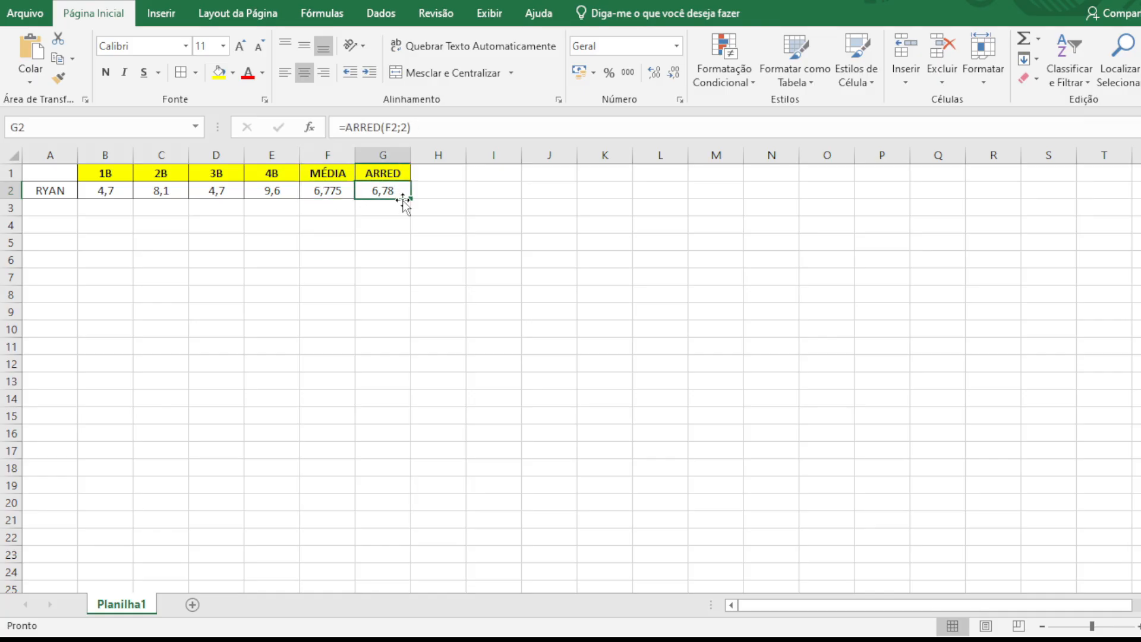
# Change the digits argument of the ARRED formula in G2 to 1 so the average is rounded to one decimal place
pyautogui.click(330, 189)
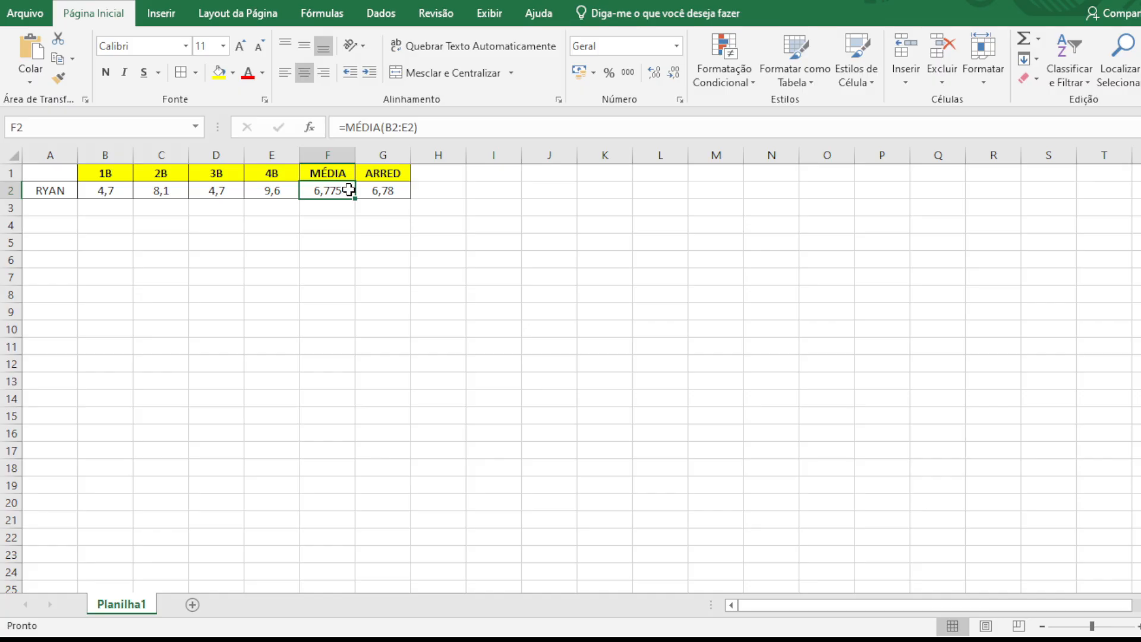
pyautogui.click(402, 189)
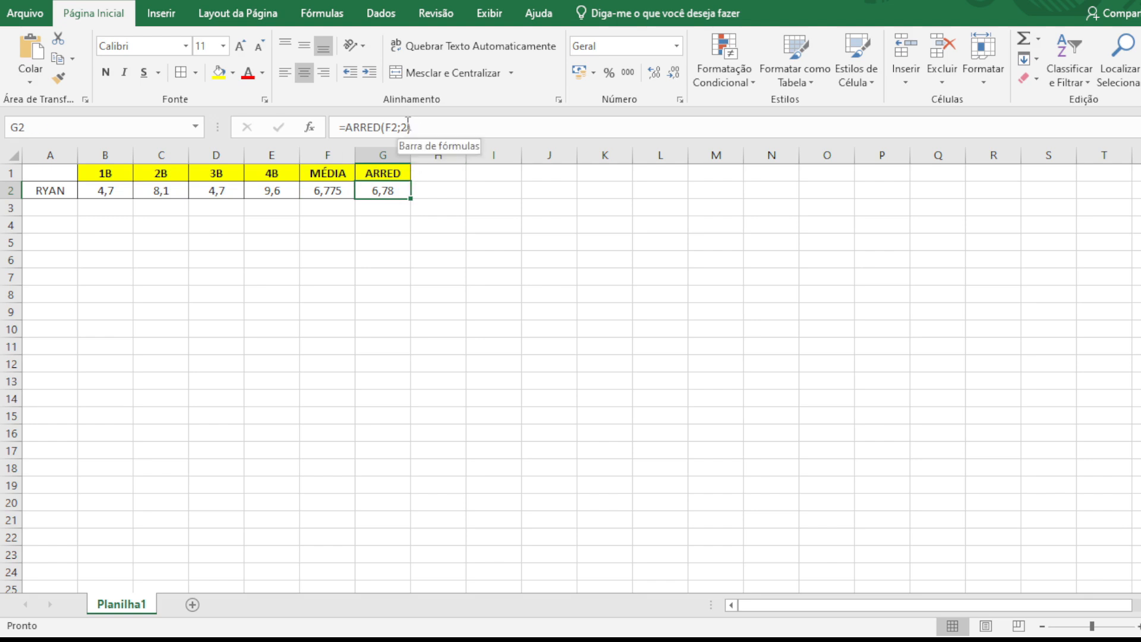
pyautogui.click(409, 126)
pyautogui.press('BackSpace')
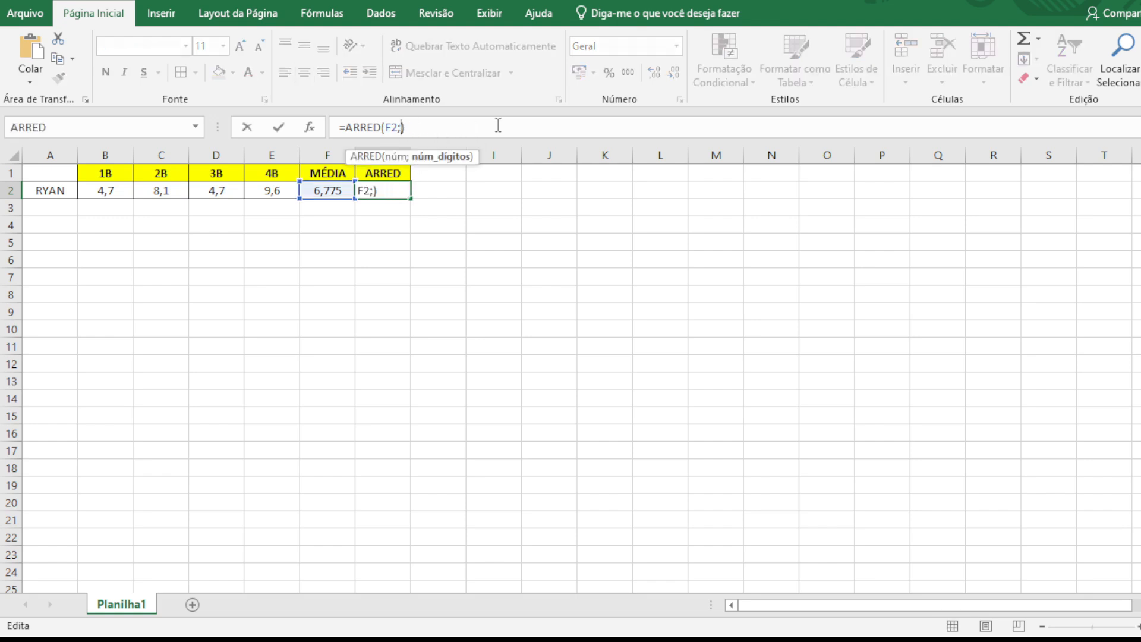
pyautogui.write('1')
pyautogui.press('Return')
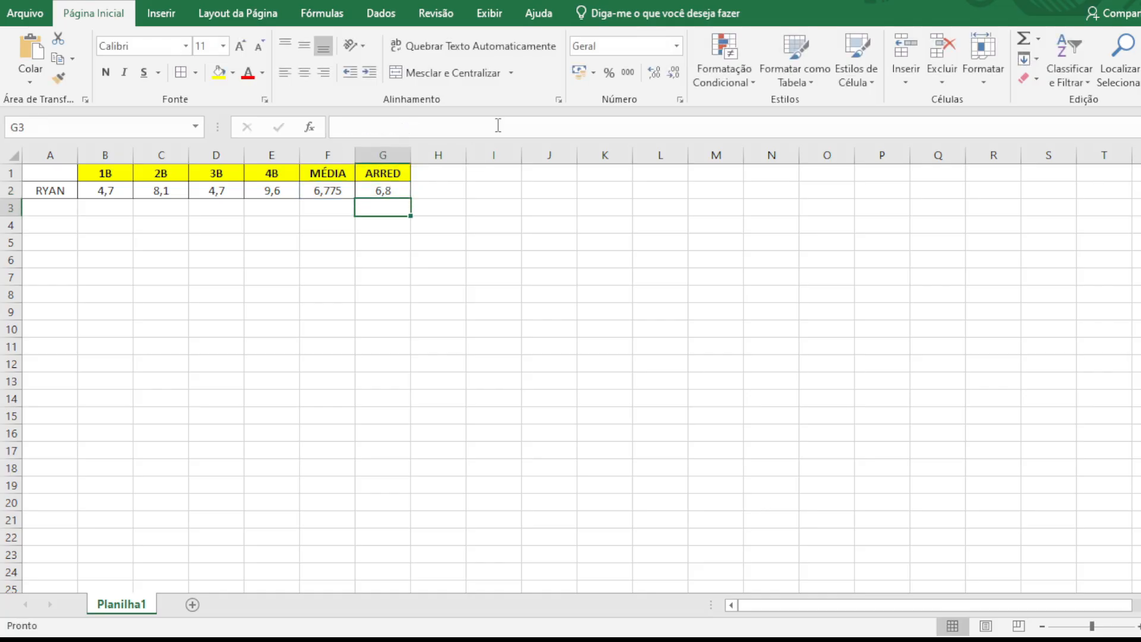
# Compare the average in F2 with G2 and edit G2 to =ARRED(F2;0) for rounding to a whole number
pyautogui.click(397, 187)
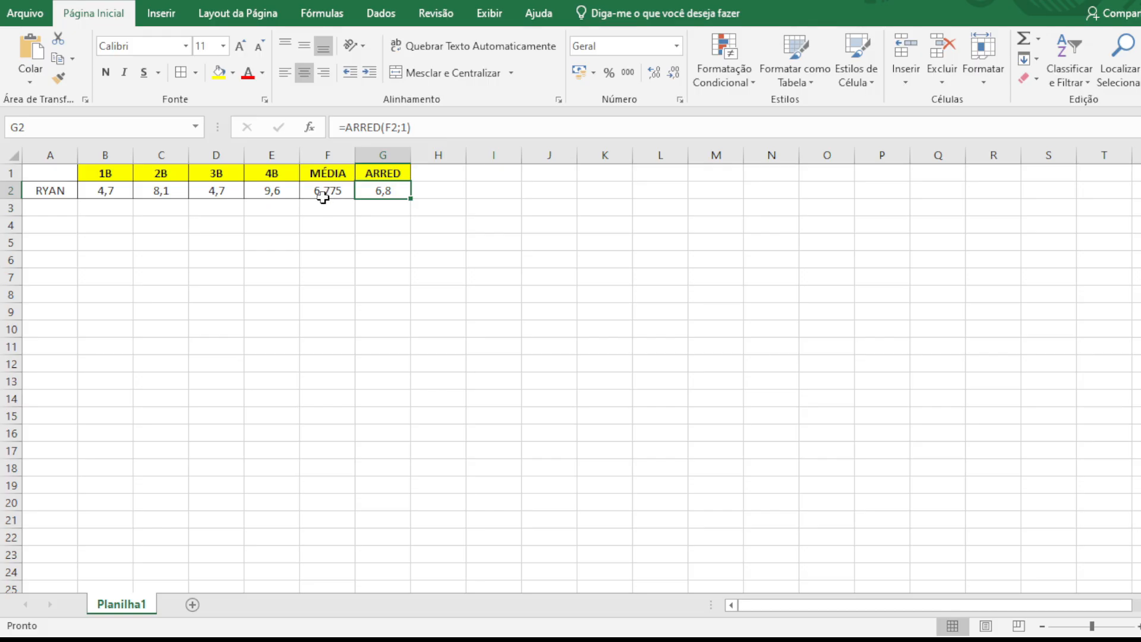
pyautogui.click(324, 195)
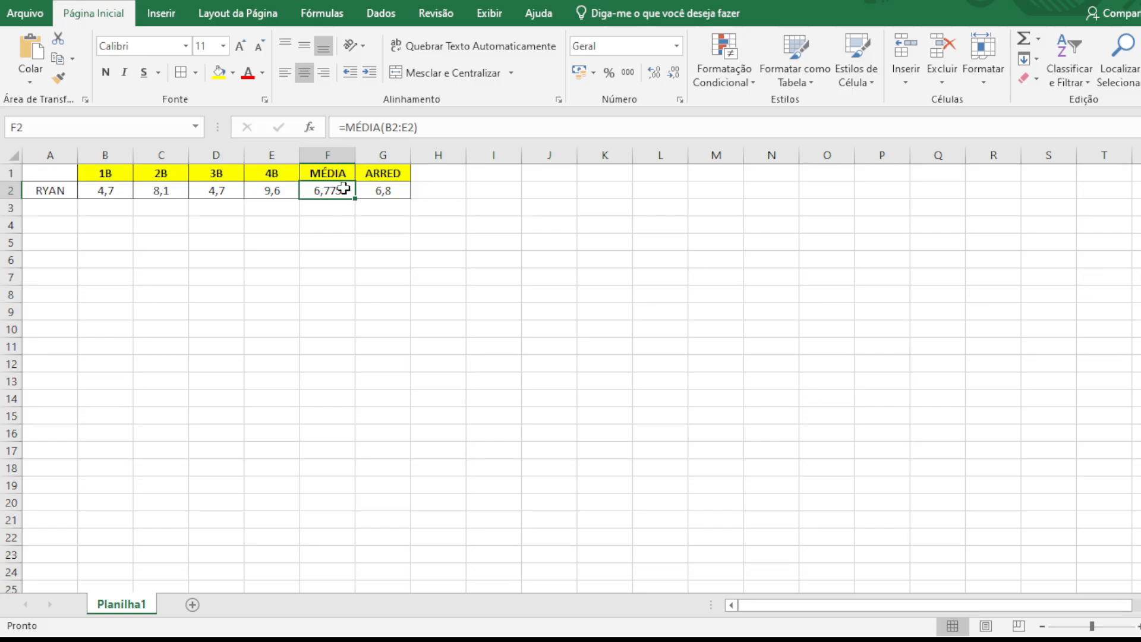
pyautogui.click(395, 189)
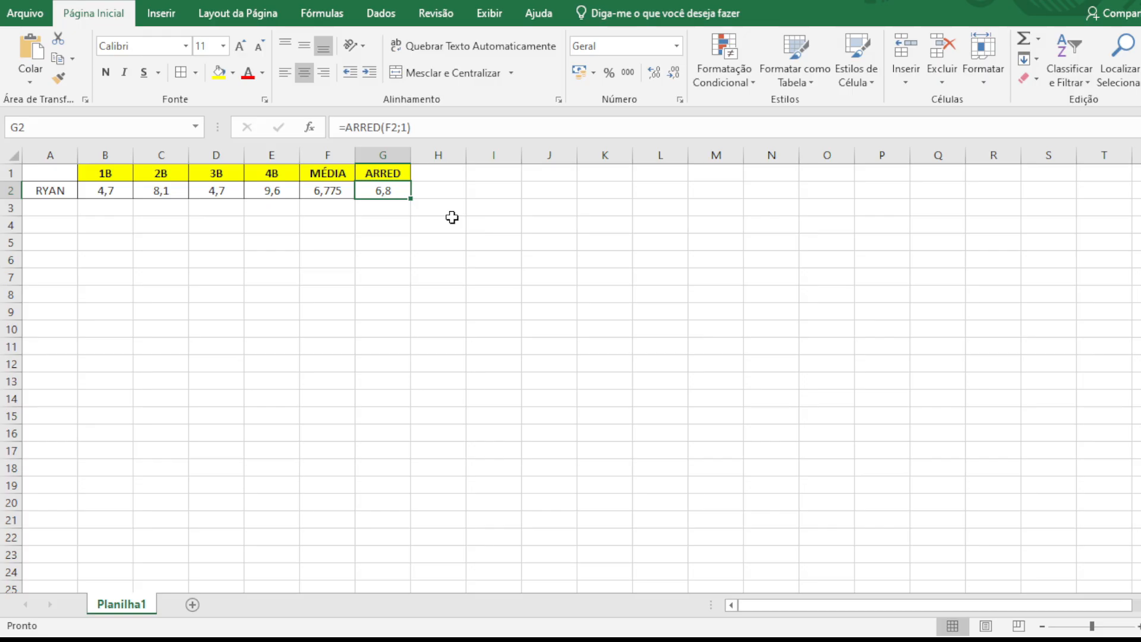
pyautogui.doubleClick(397, 191)
pyautogui.click(372, 190)
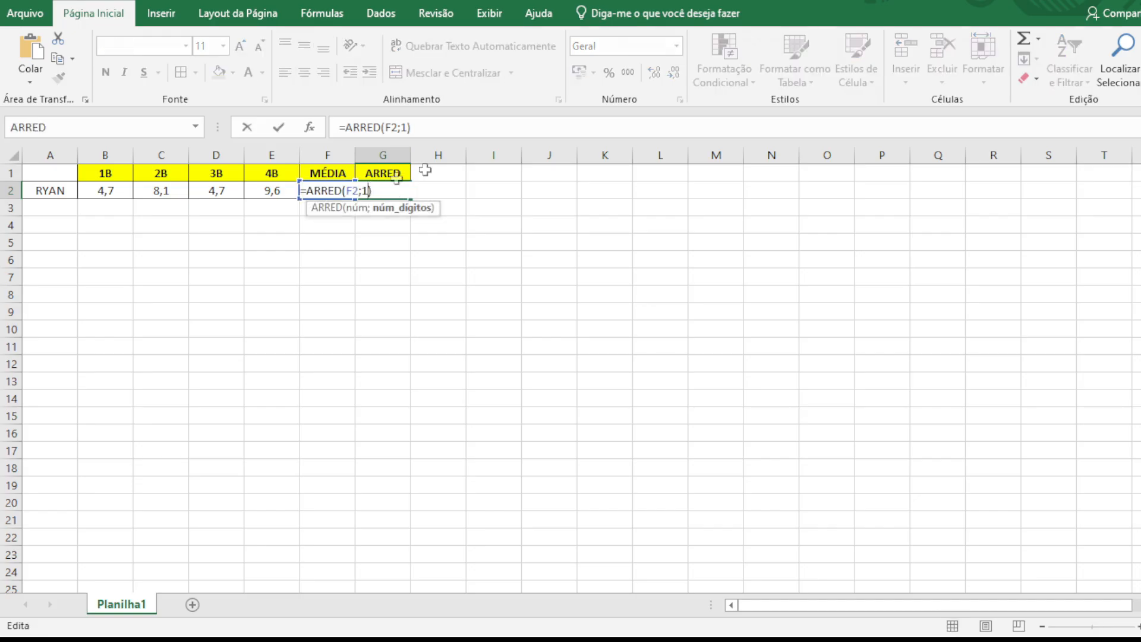
pyautogui.press('BackSpace')
pyautogui.write('0')
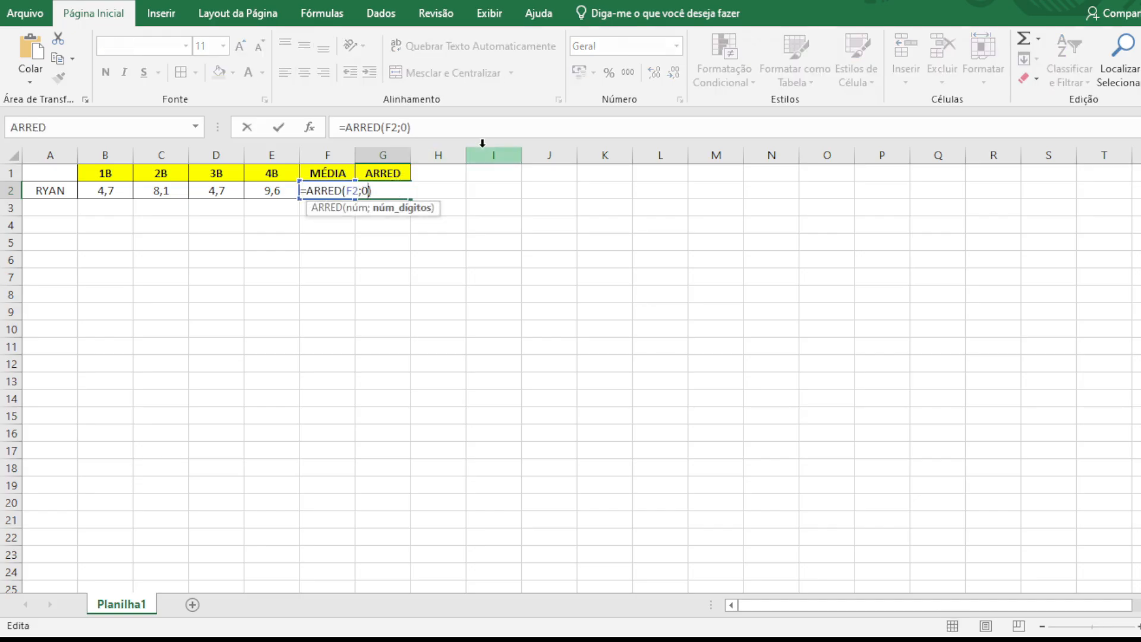
pyautogui.press('Return')
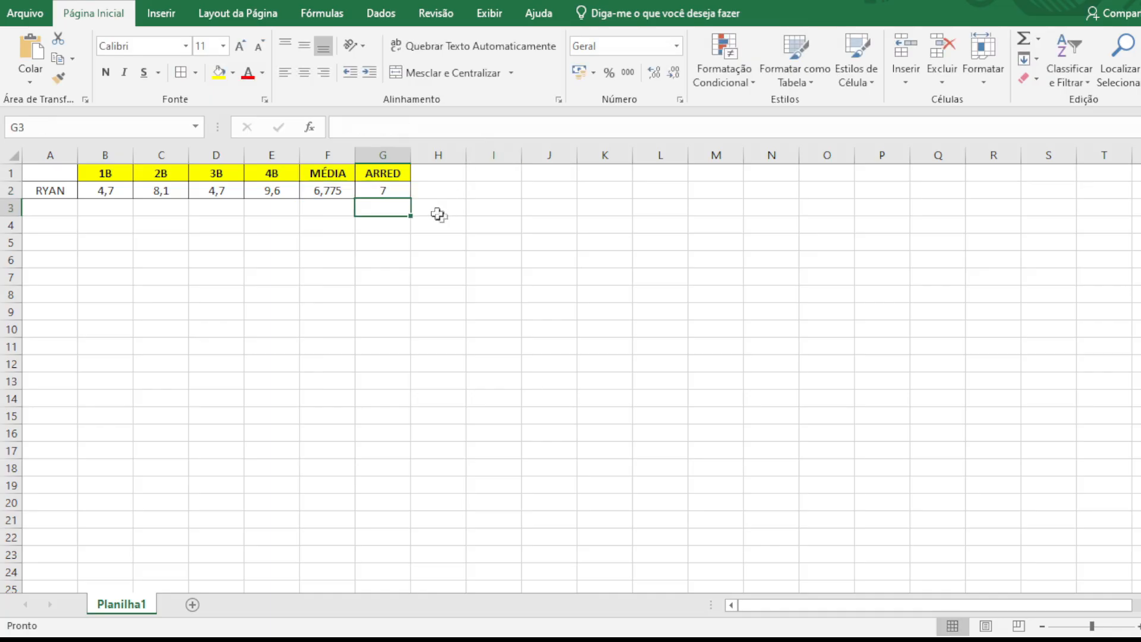
# Change the 4B grade in E2 to 9,1
pyautogui.click(395, 189)
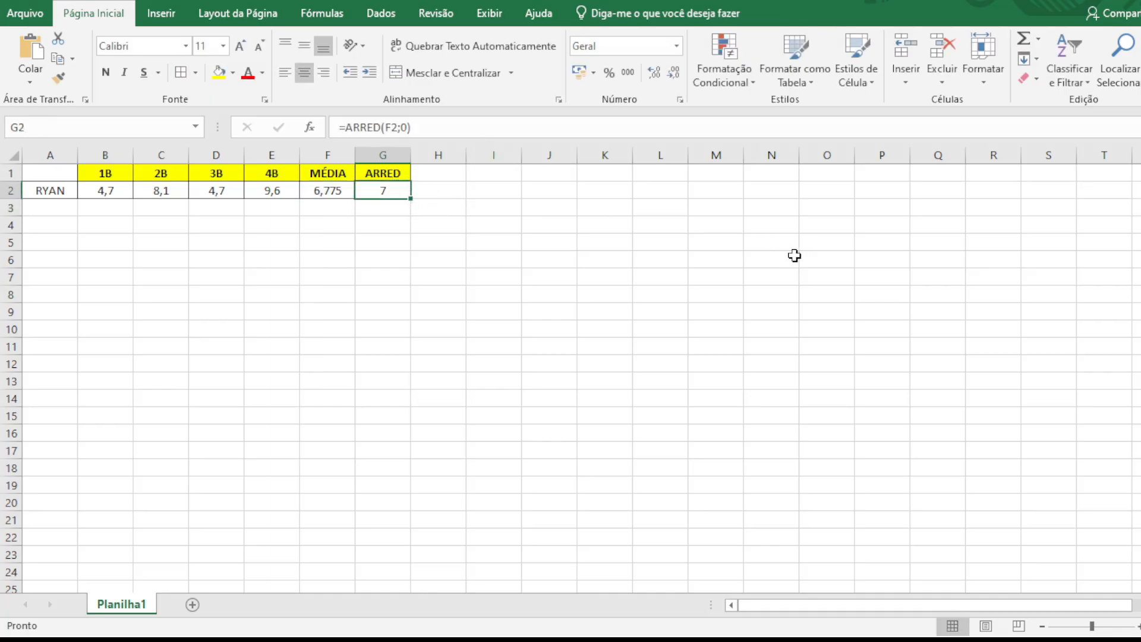
pyautogui.click(323, 201)
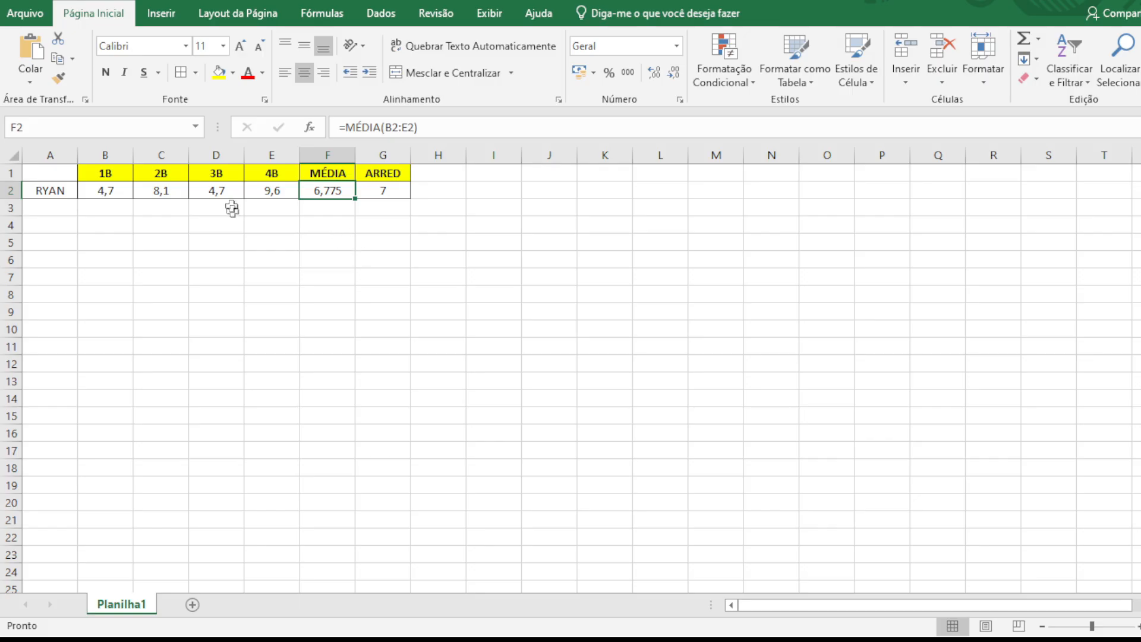
pyautogui.click(264, 189)
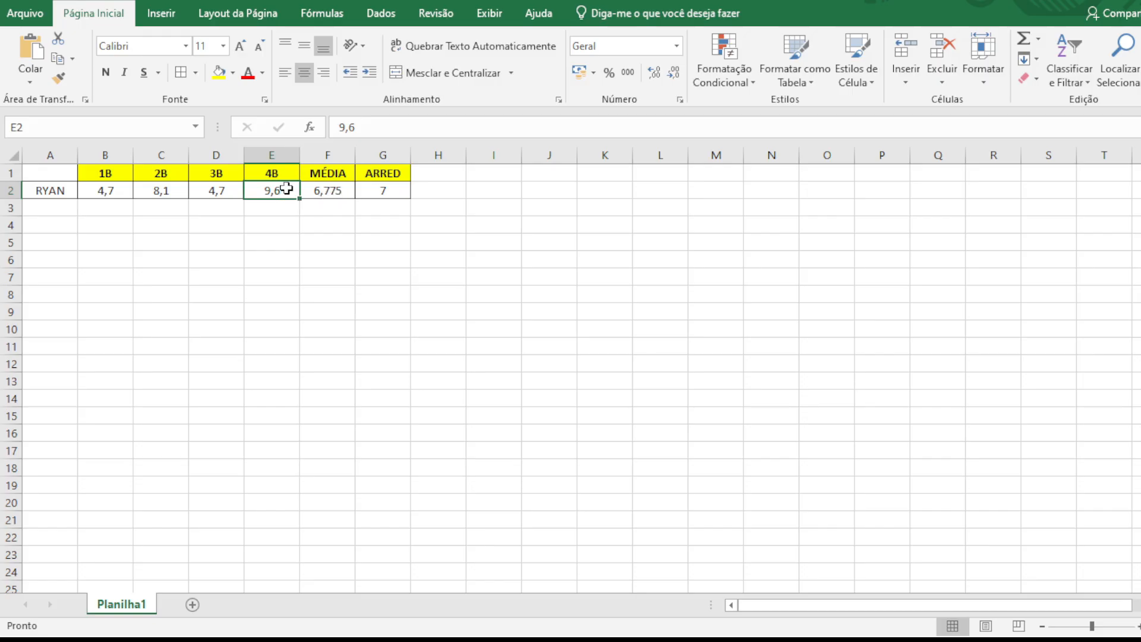
pyautogui.doubleClick(286, 188)
pyautogui.press('BackSpace')
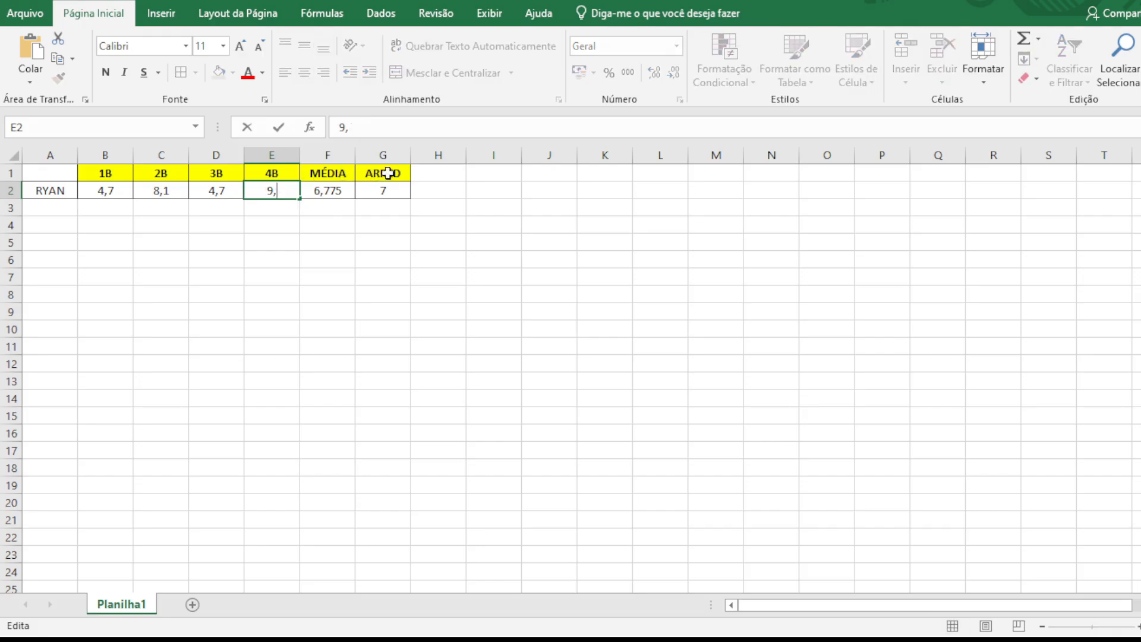
pyautogui.write('1')
pyautogui.press('Return')
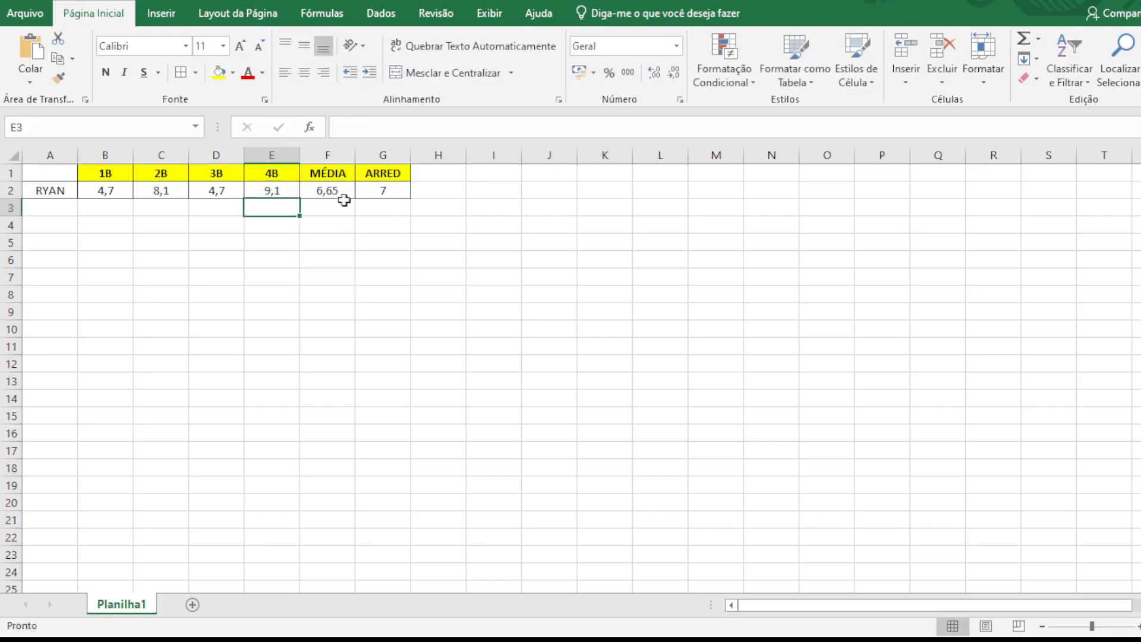
# Replace the 2B grade in C2 with 7,4
pyautogui.doubleClick(235, 191)
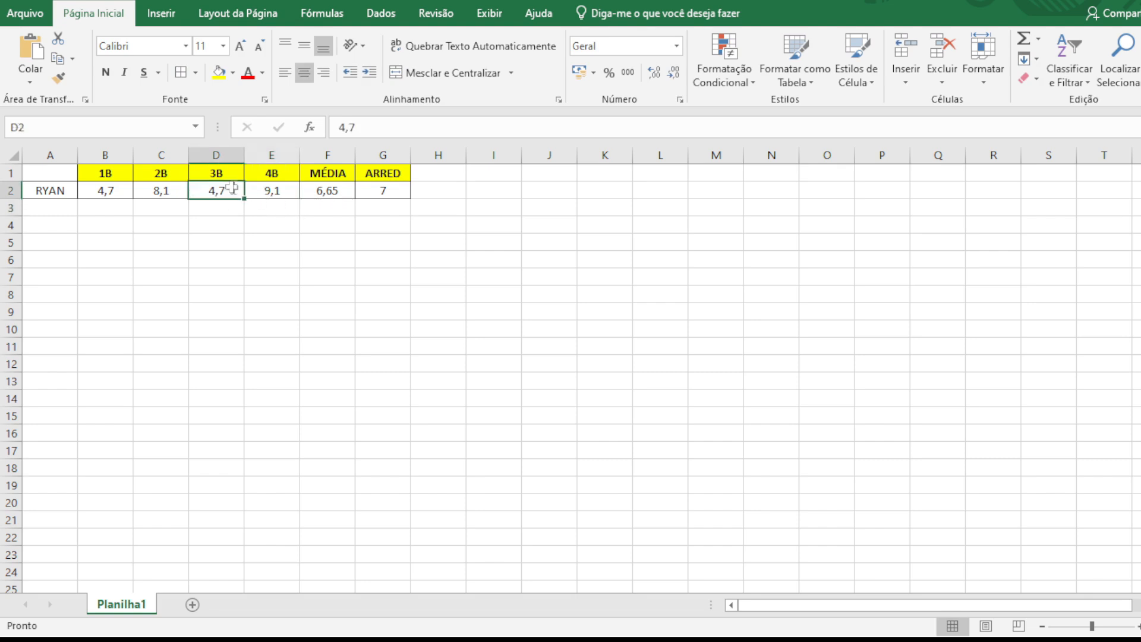
pyautogui.click(163, 190)
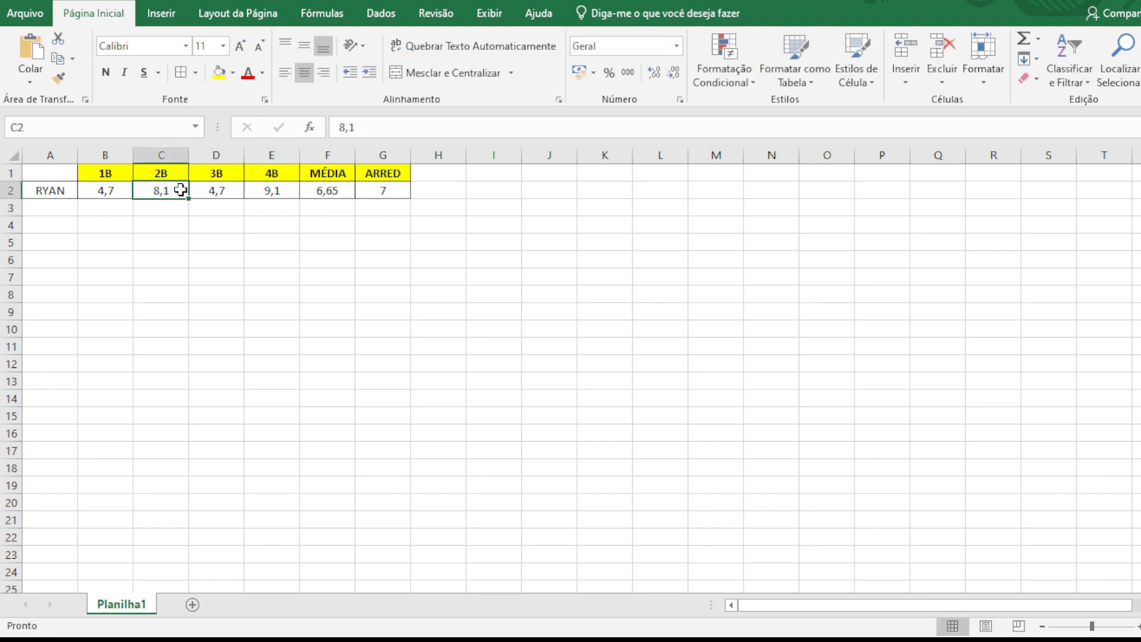
pyautogui.write('7,4')
pyautogui.press('Return')
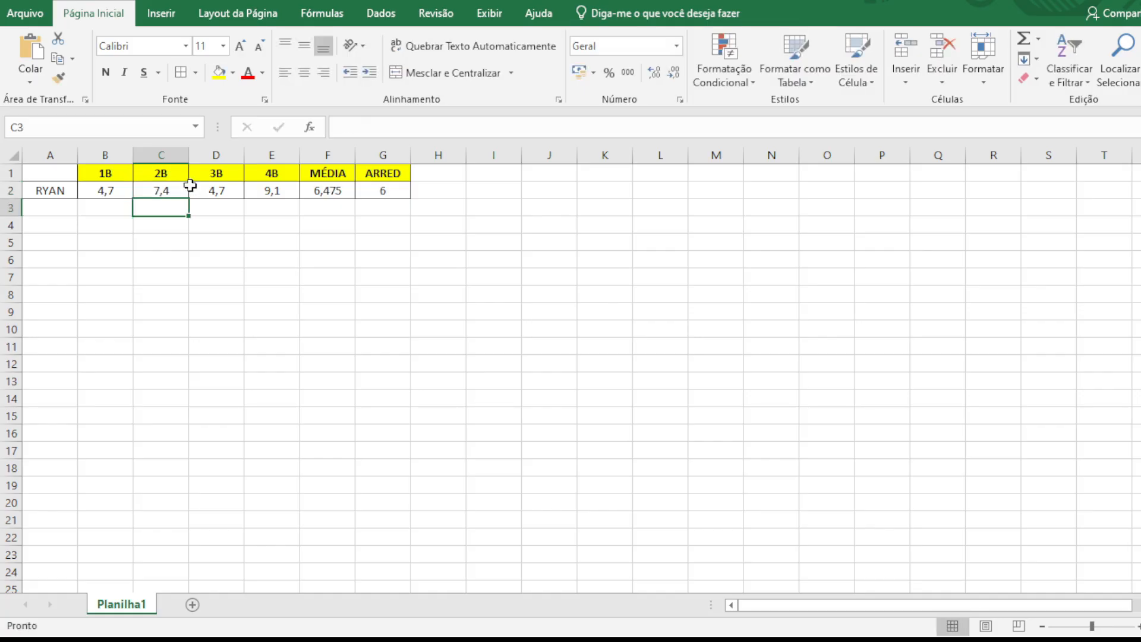
# Compare the new average in F2 with G2 and set the G2 formula to =ARRED(F2;1)
pyautogui.click(331, 187)
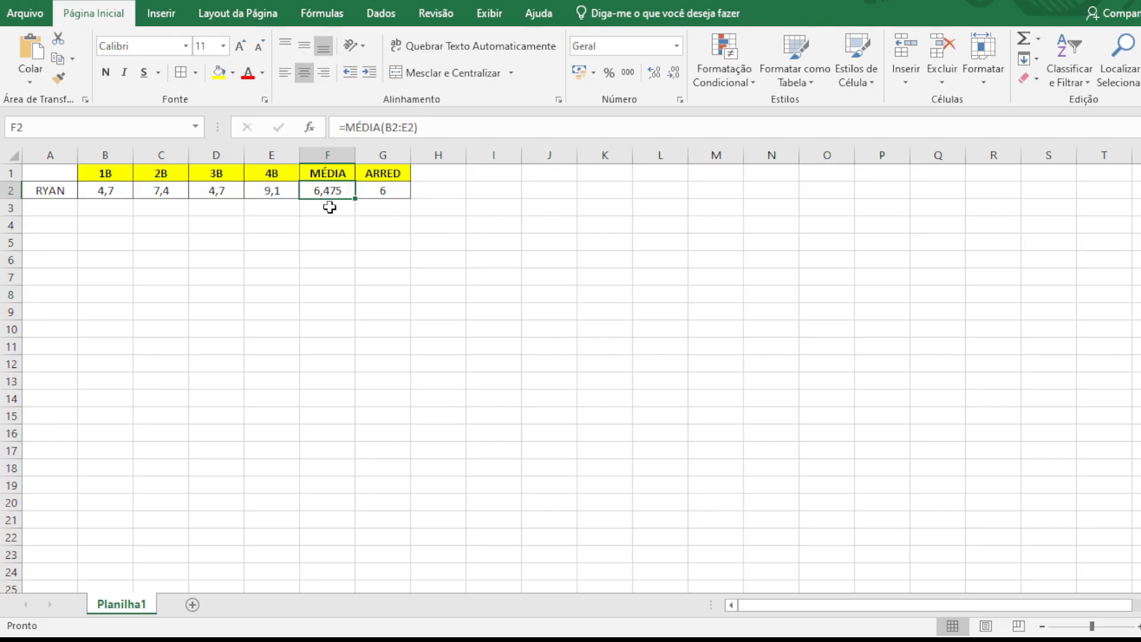
pyautogui.click(375, 193)
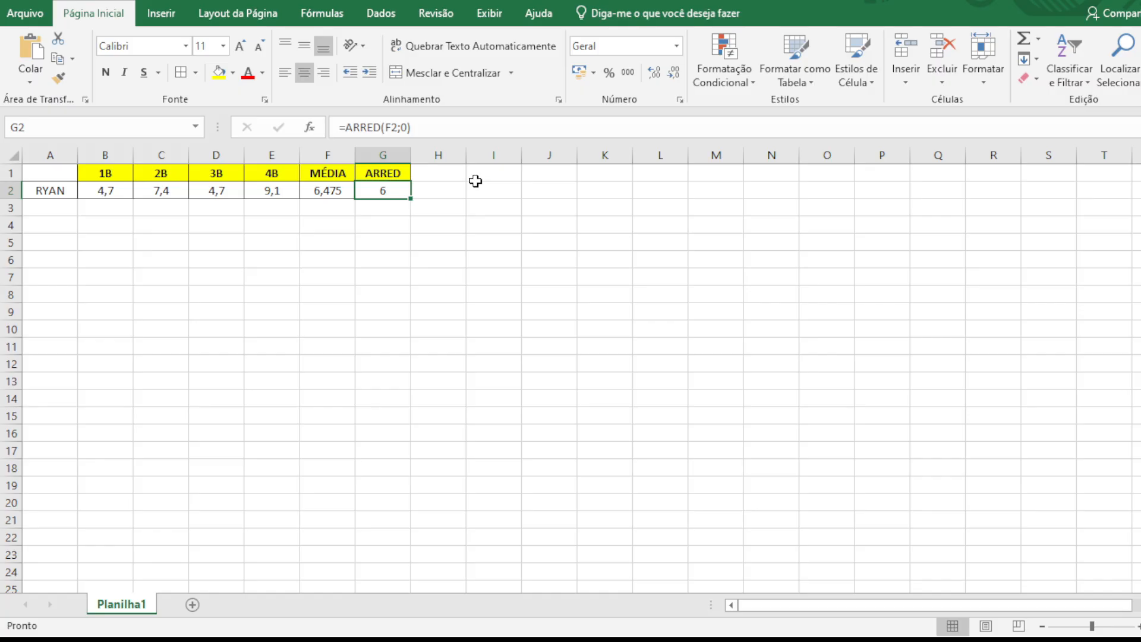
pyautogui.click(315, 191)
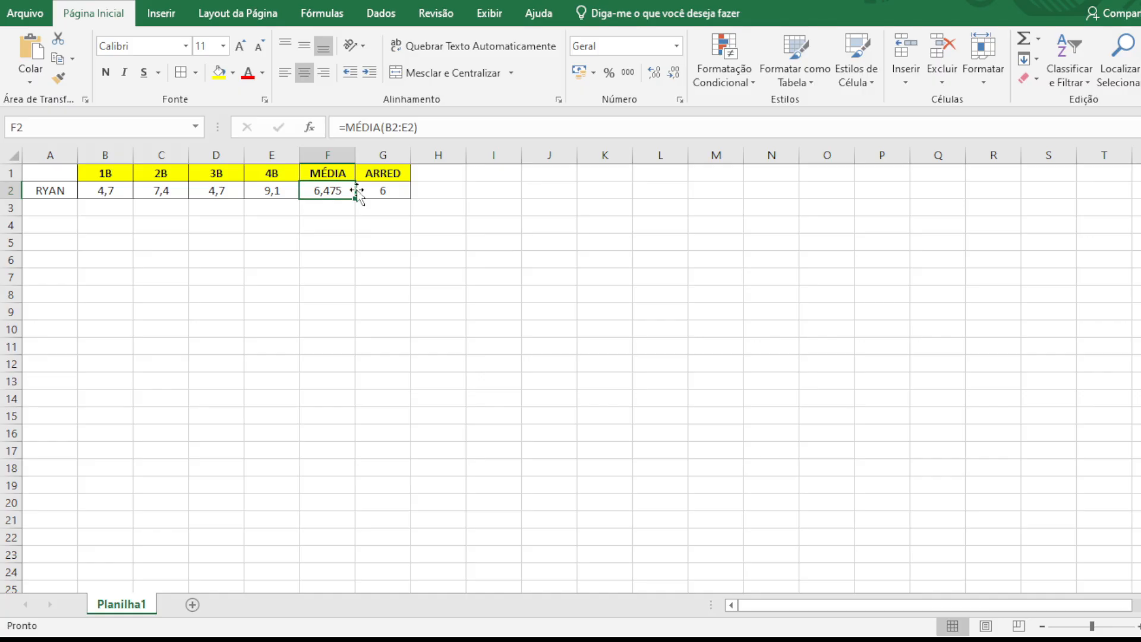
pyautogui.click(382, 191)
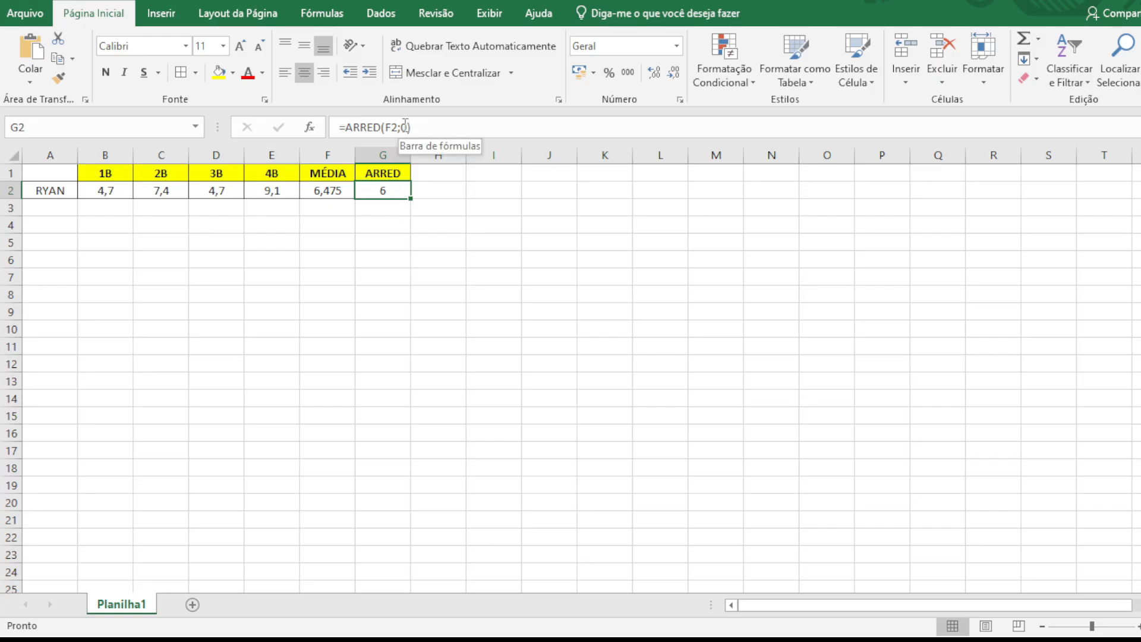
pyautogui.doubleClick(395, 190)
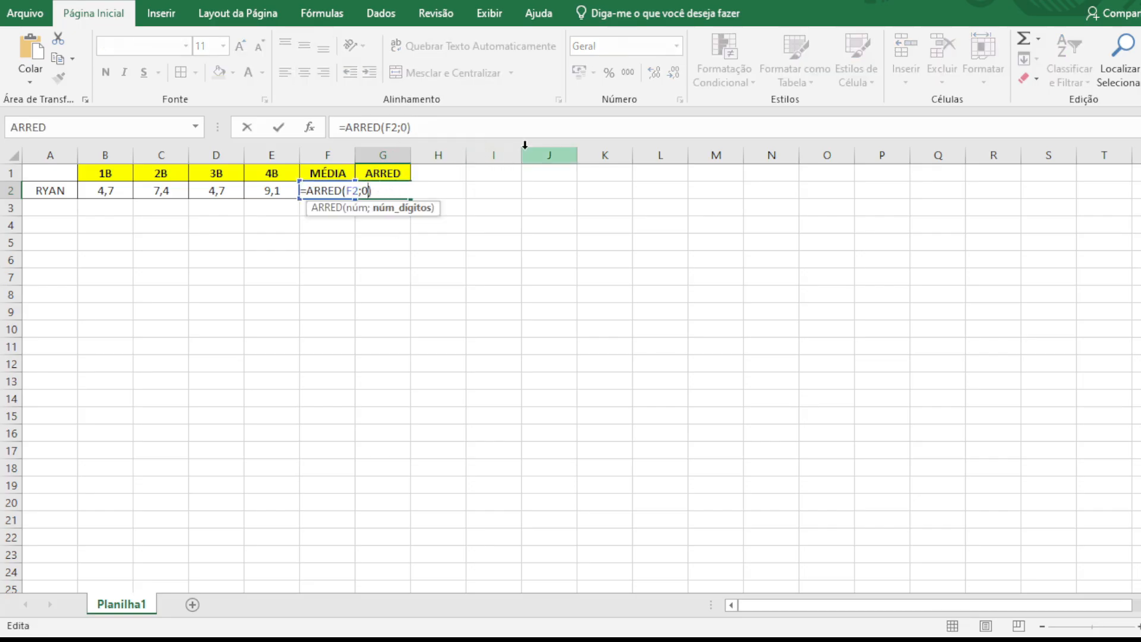
pyautogui.press('BackSpace')
pyautogui.press('BackSpace')
pyautogui.write('1)')
pyautogui.press('Return')
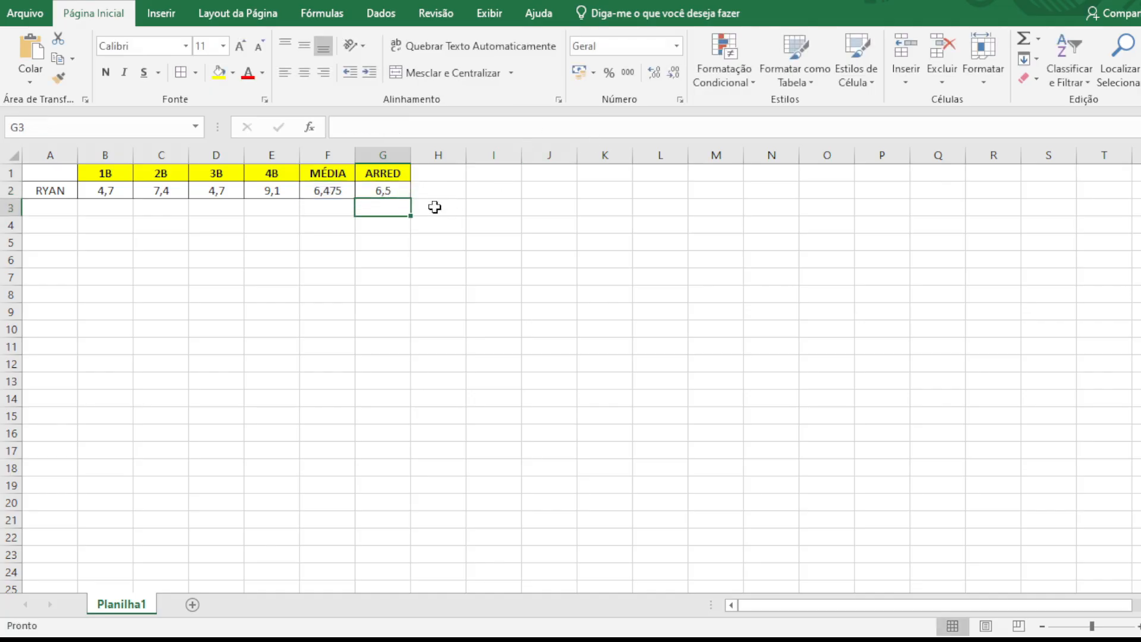
# Check the one-decimal rounding in G2 against F2 and set the G2 formula to two decimal places with =ARRED(F2;2)
pyautogui.click(399, 193)
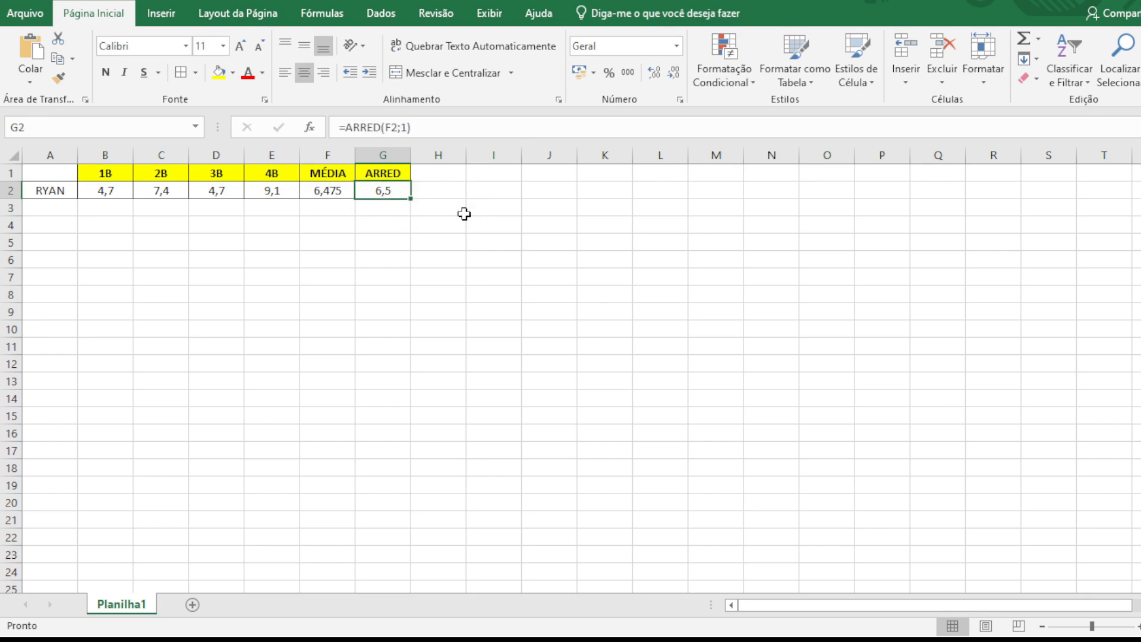
pyautogui.click(327, 191)
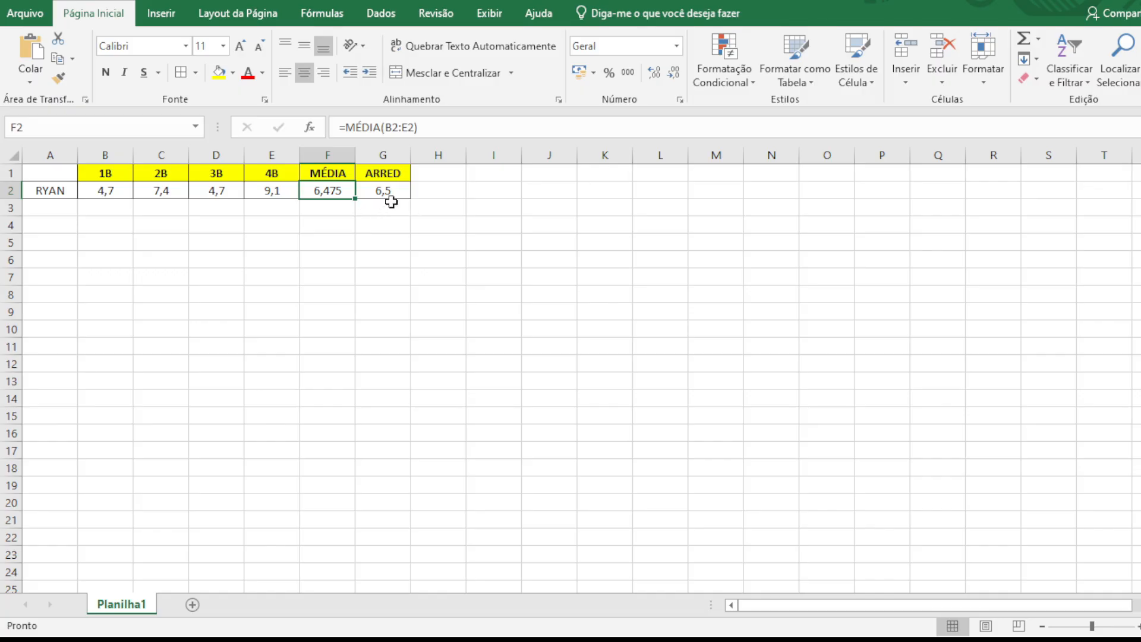
pyautogui.click(399, 179)
pyautogui.click(383, 190)
pyautogui.doubleClick(393, 191)
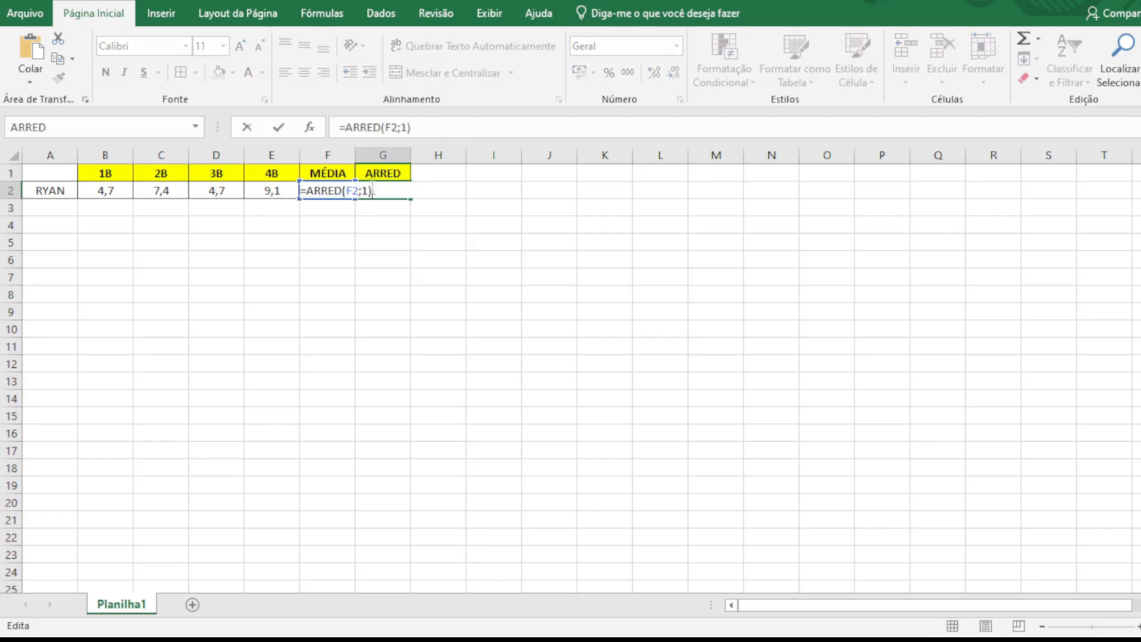
pyautogui.press('BackSpace')
pyautogui.write('2')
pyautogui.press('Return')
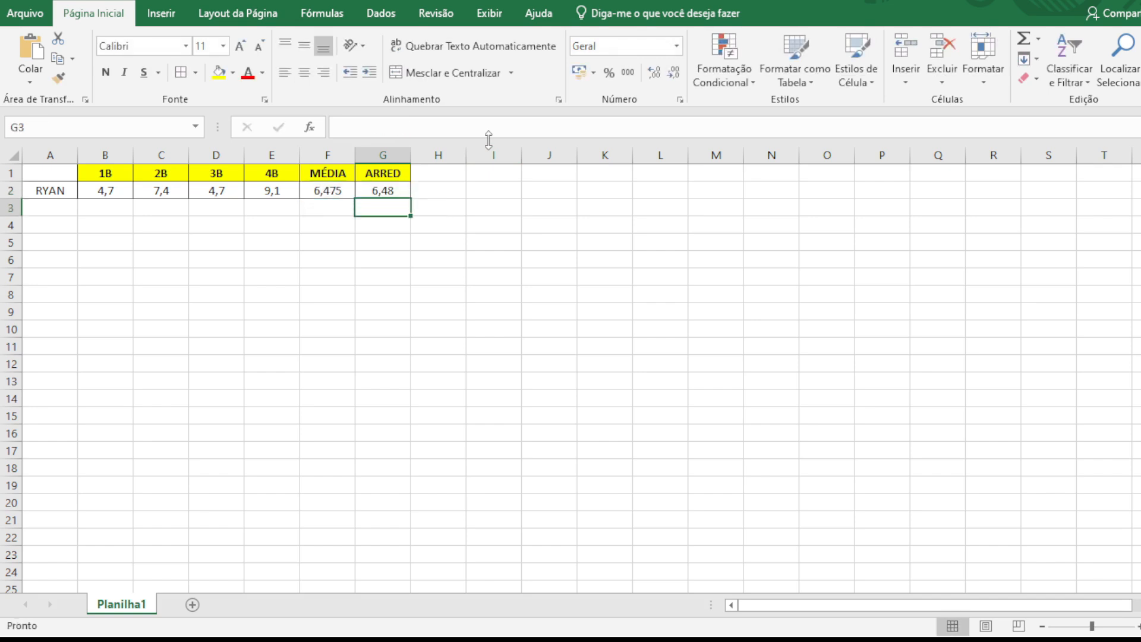
# Compare the MÉDIA formula and value in F2 with the ARRED result in G2, and open the G2 formula for editing
pyautogui.click(383, 190)
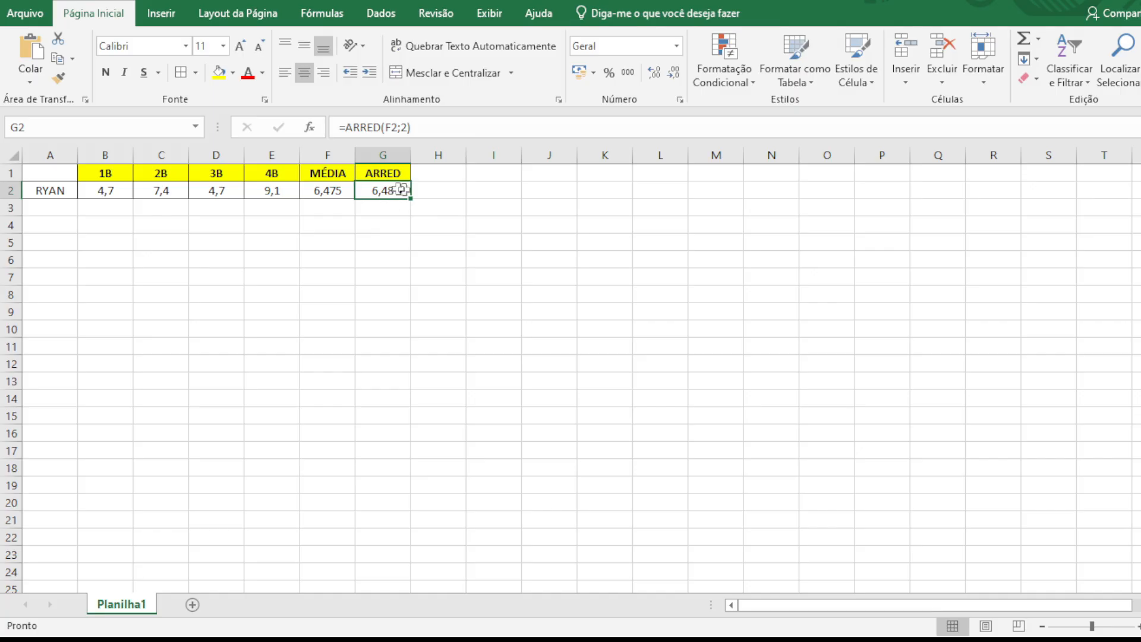
pyautogui.click(322, 201)
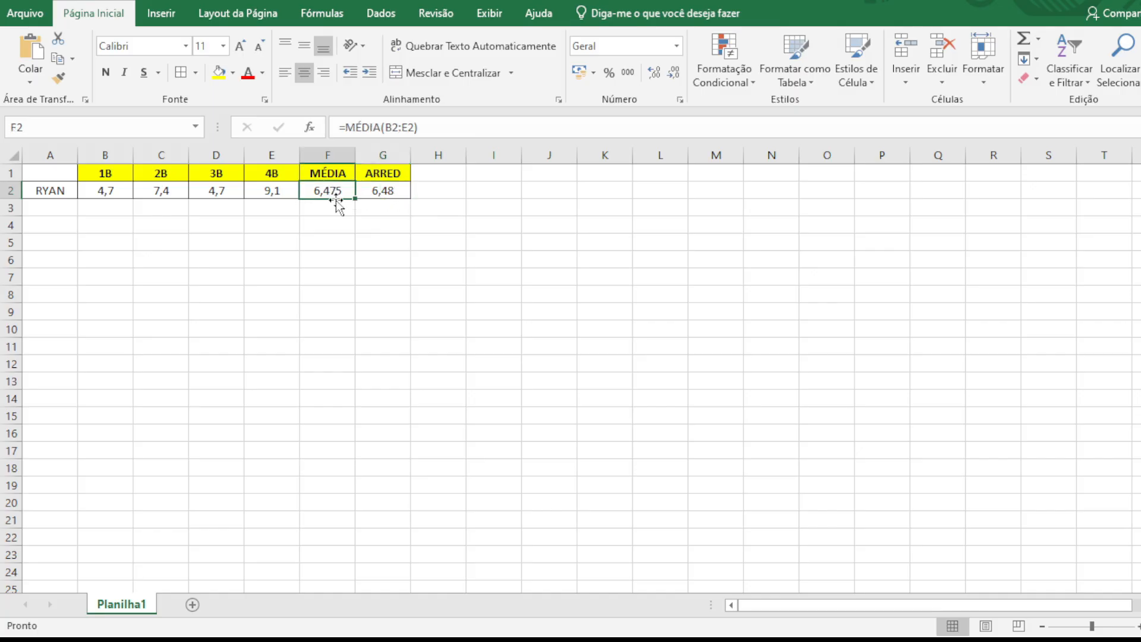
pyautogui.click(402, 195)
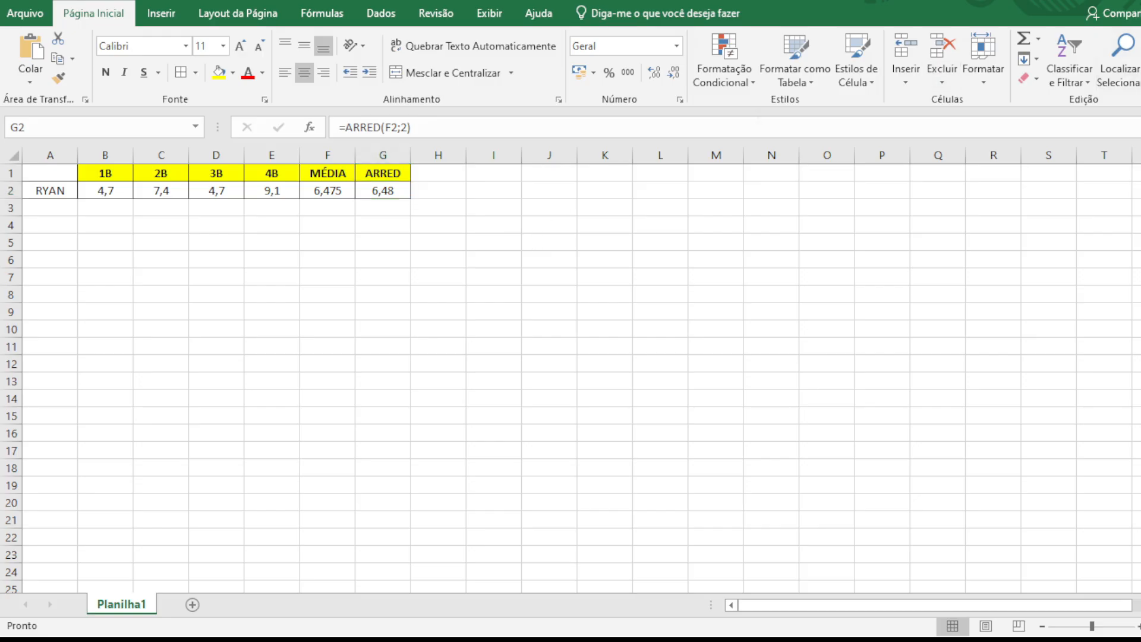
pyautogui.click(375, 191)
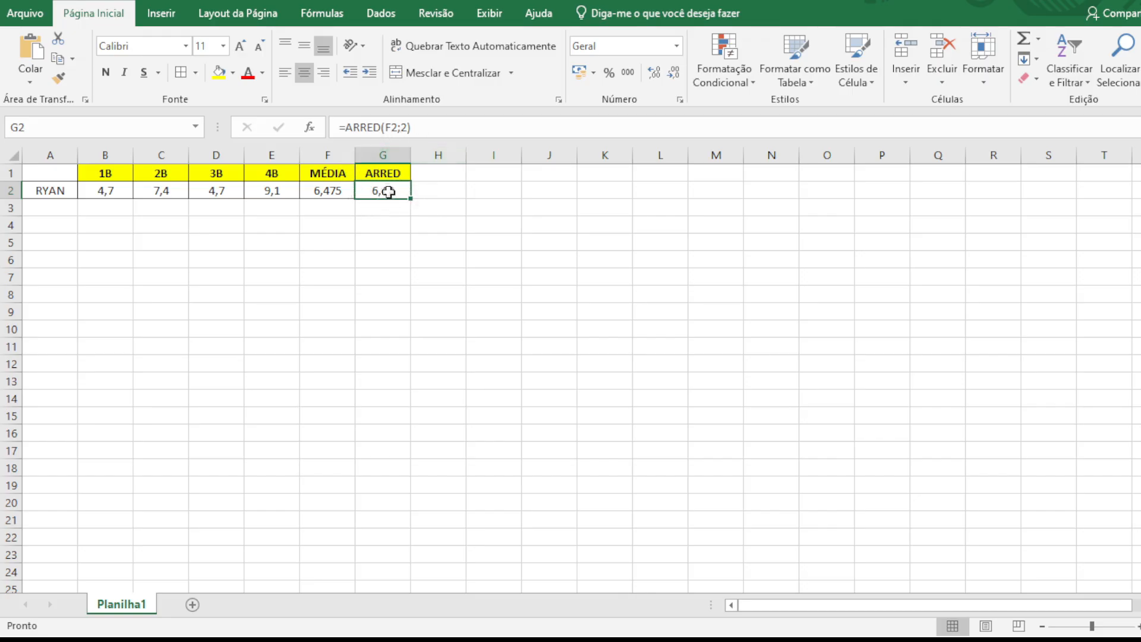
pyautogui.click(331, 189)
pyautogui.click(395, 187)
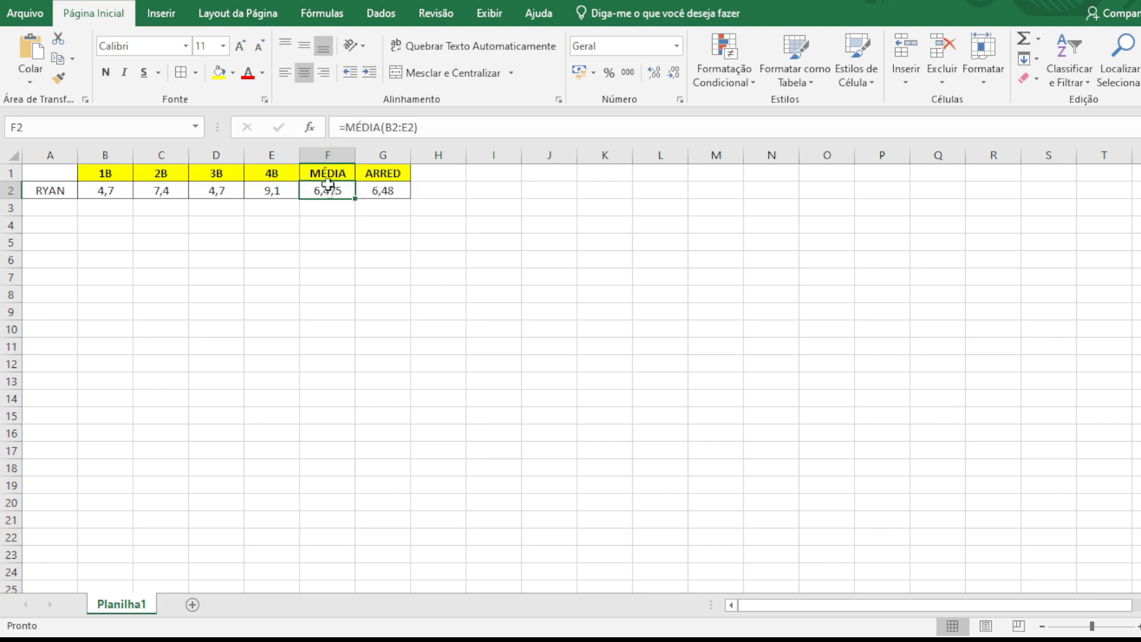
pyautogui.click(382, 190)
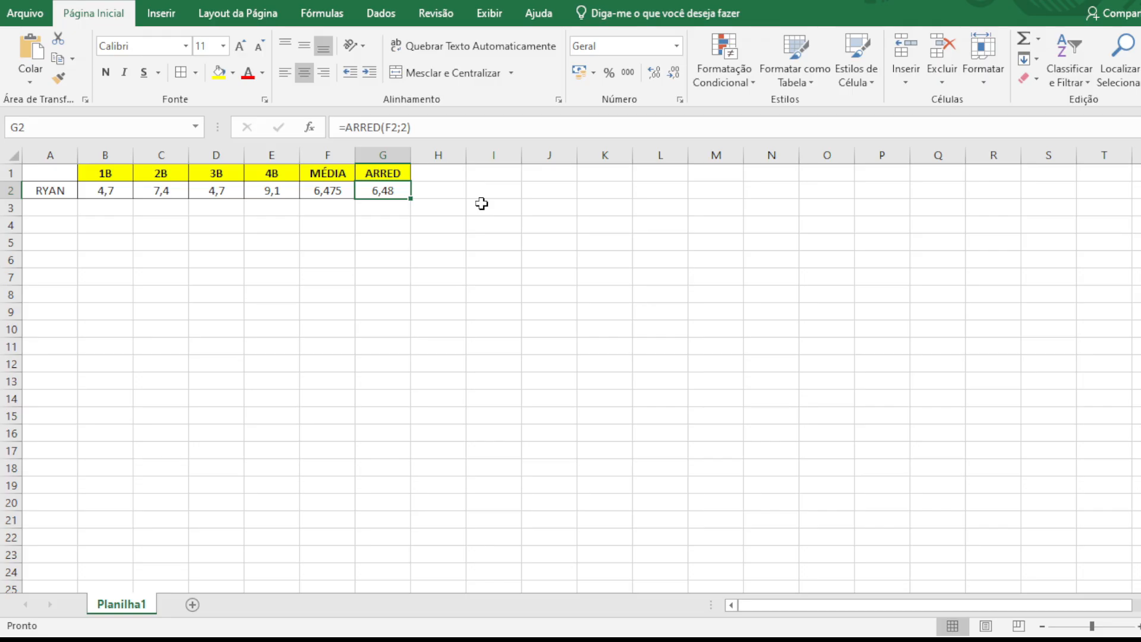
pyautogui.doubleClick(395, 189)
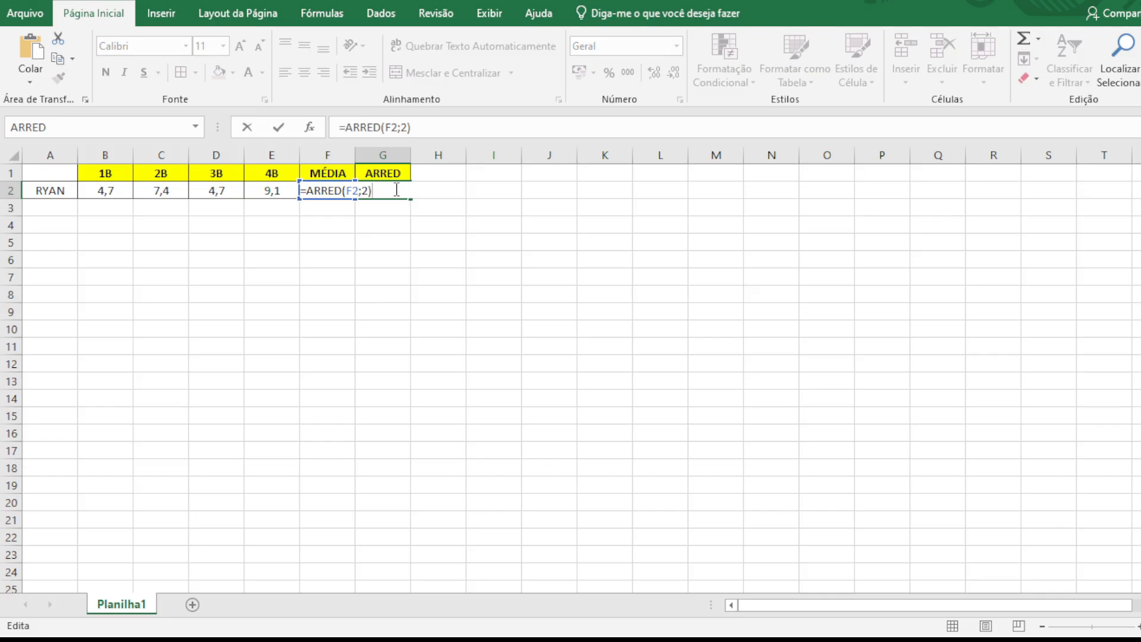
# Clear the formula in G2 and delete the whole ARRED column G
pyautogui.hotkey('ctrl', 'Return')
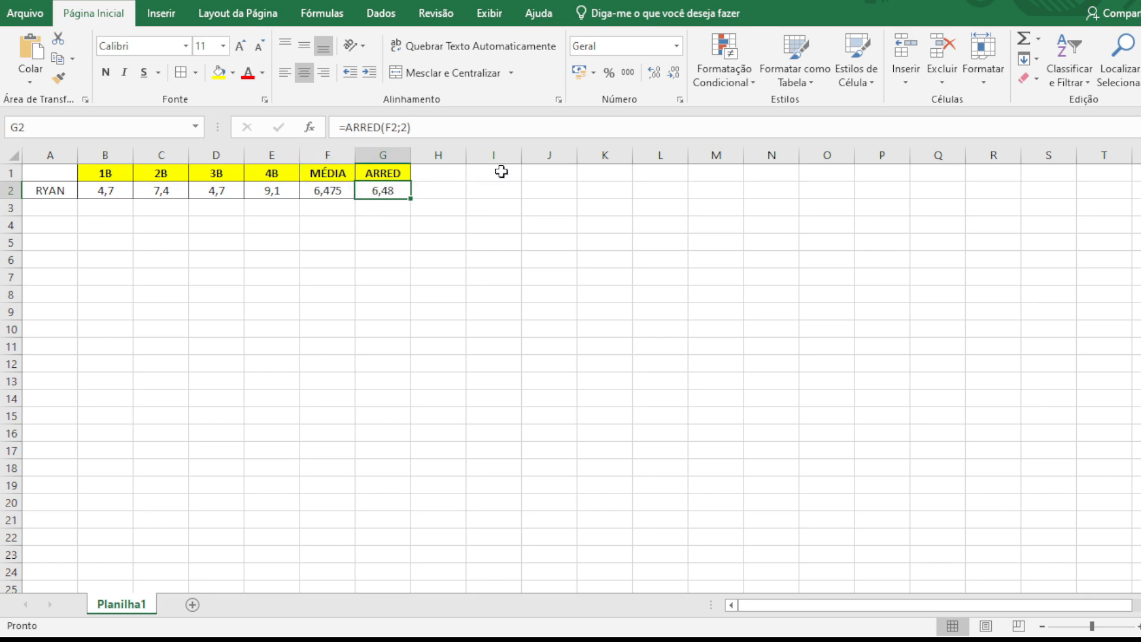
pyautogui.press('Delete')
pyautogui.click(387, 153)
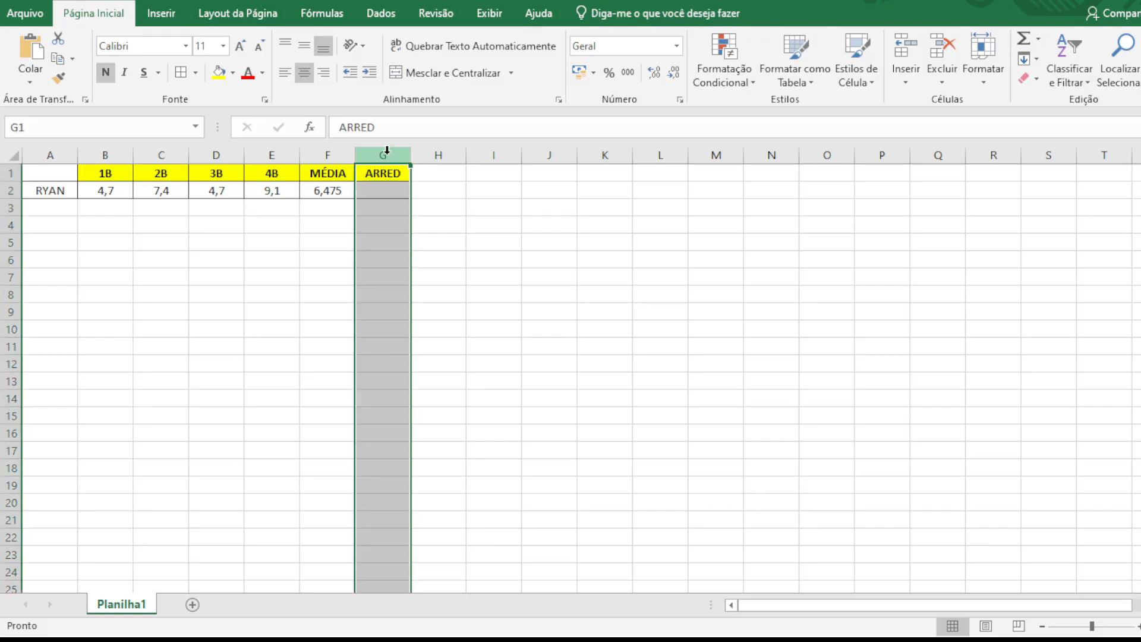
pyautogui.rightClick(387, 153)
pyautogui.click(447, 297)
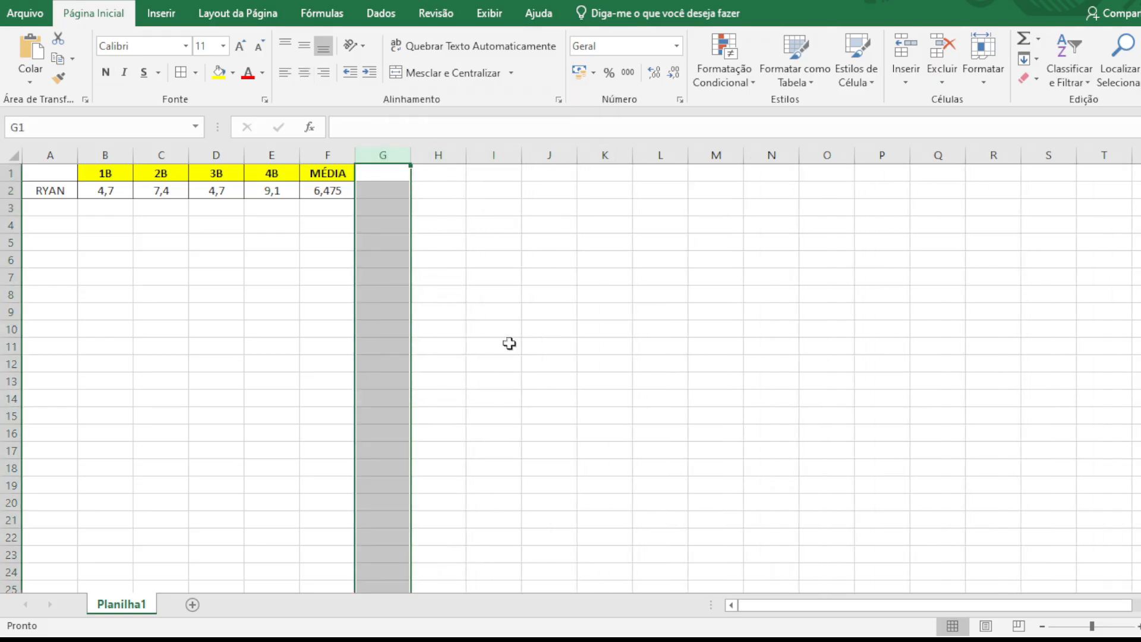
pyautogui.click(508, 344)
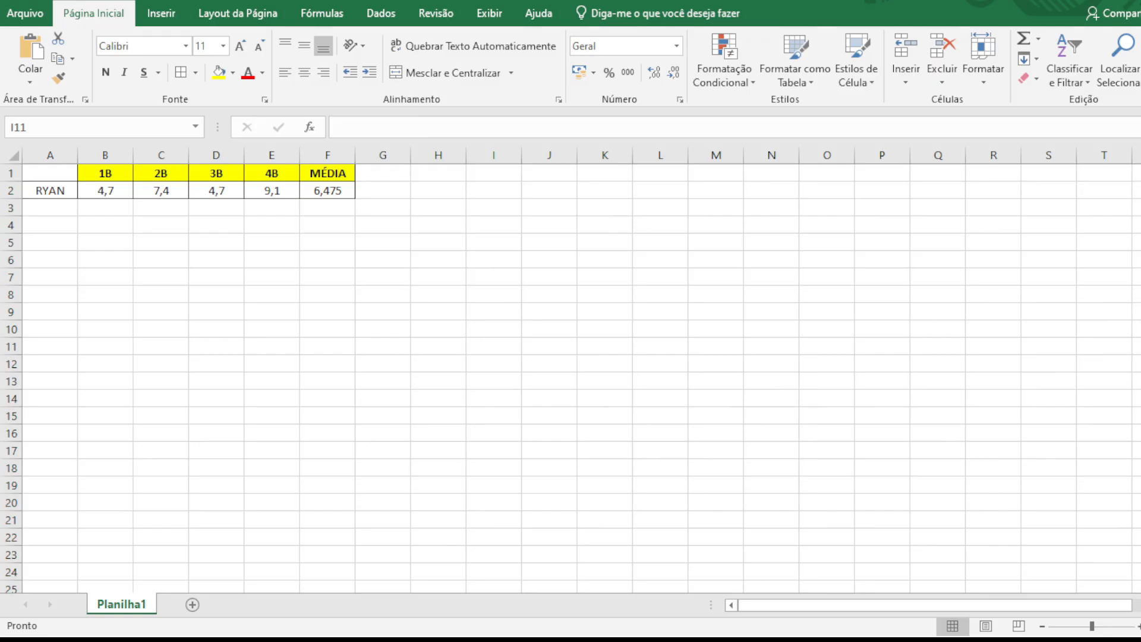
# Insert the ARRED function in front of MÉDIA(B2:E2) in the F2 formula
pyautogui.click(326, 192)
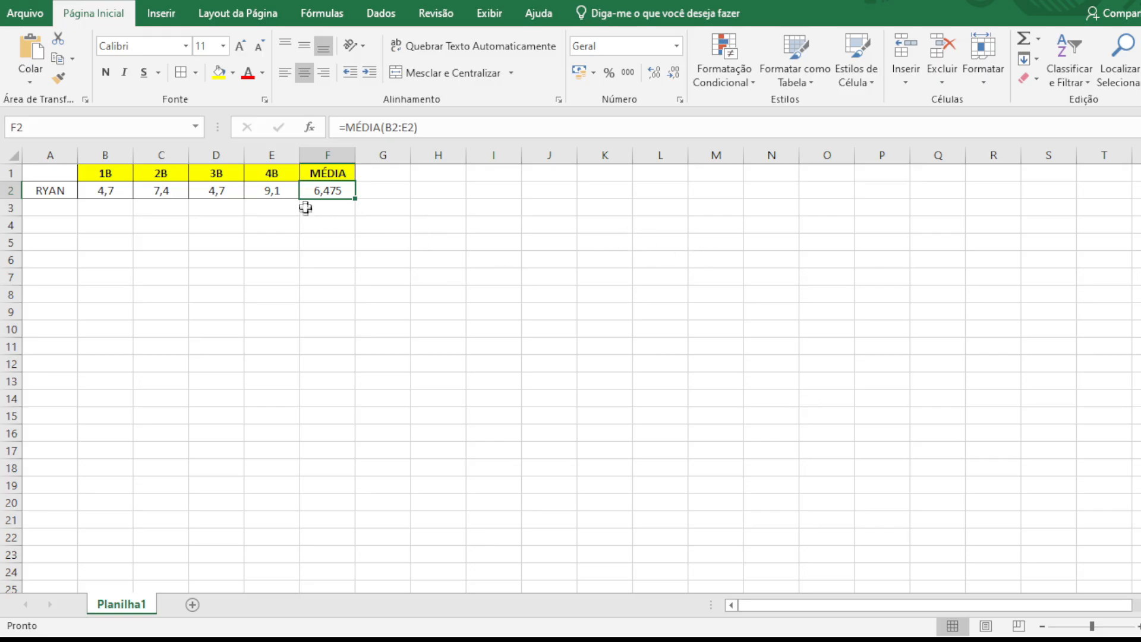
pyautogui.doubleClick(343, 190)
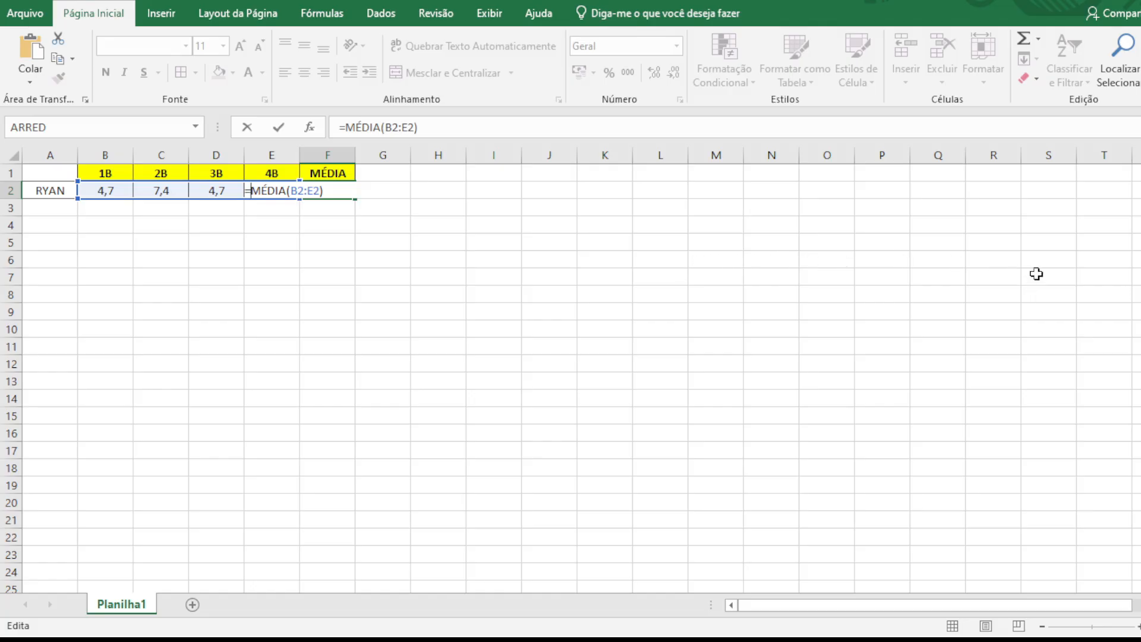
pyautogui.write('ARRED')
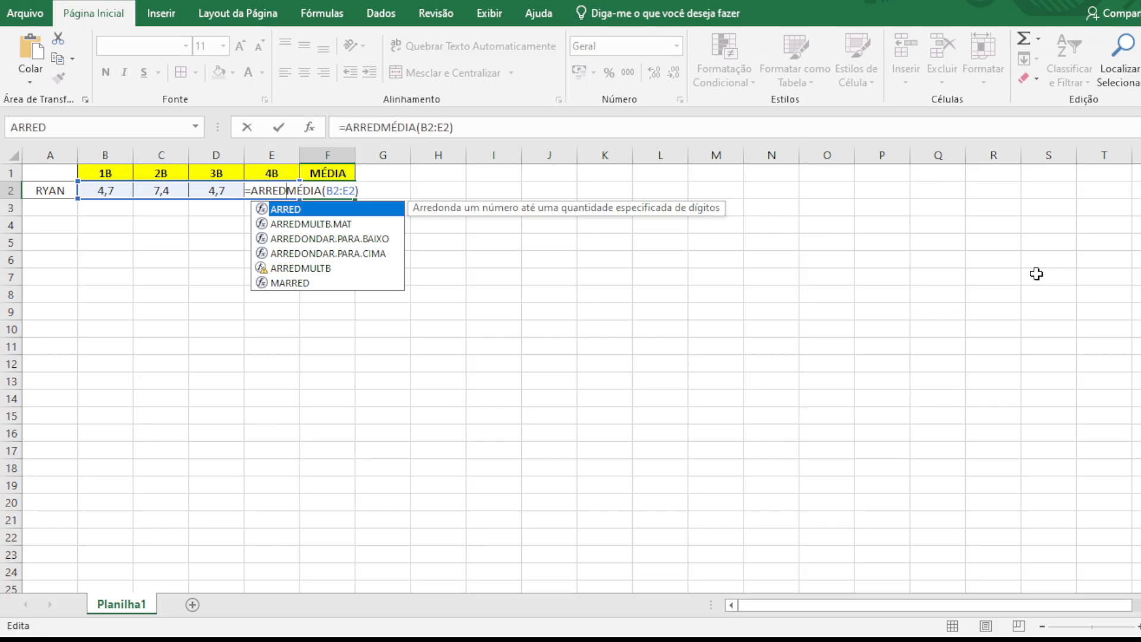
pyautogui.press('Tab')
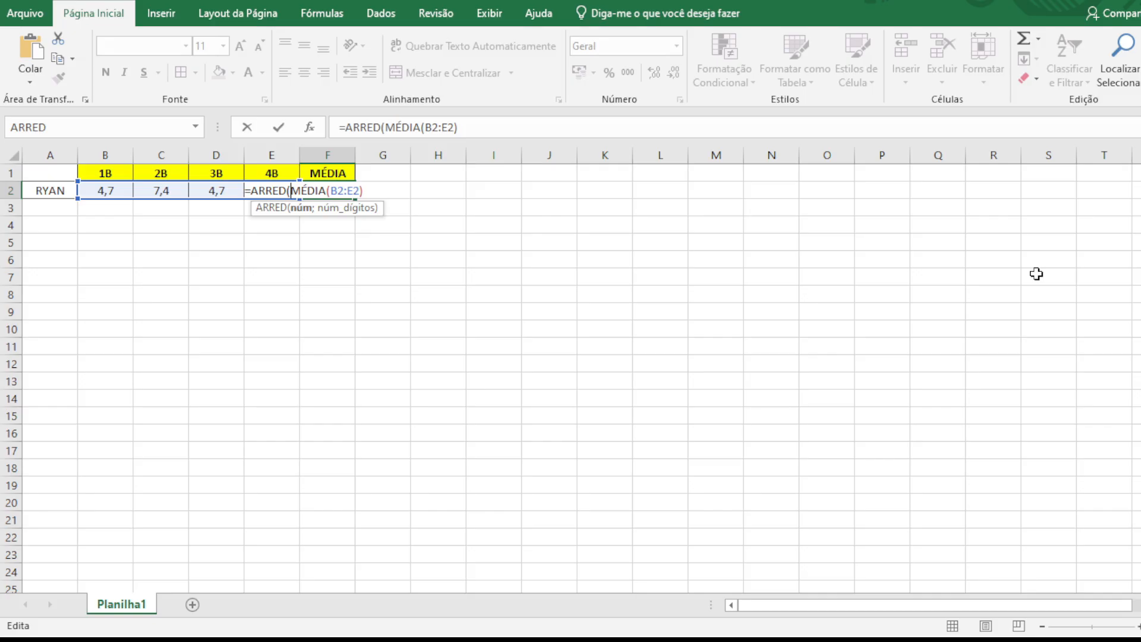
pyautogui.press('F2')
pyautogui.press('Right')
pyautogui.press('BackSpace')
pyautogui.press('BackSpace')
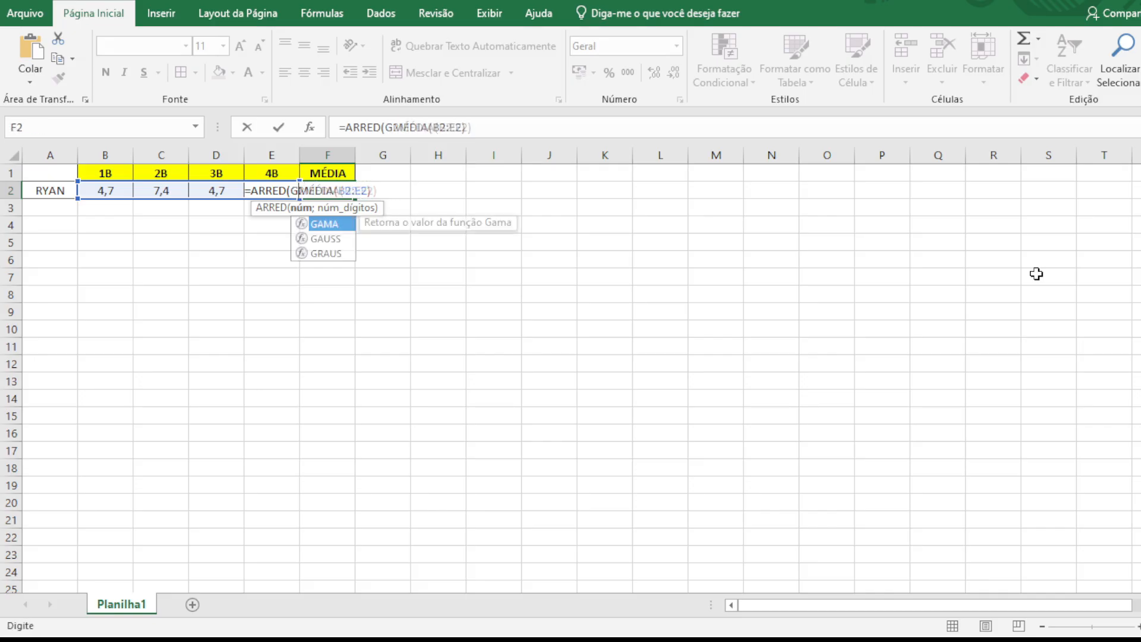
pyautogui.press('Right')
pyautogui.press('Left')
pyautogui.press('BackSpace')
pyautogui.press('BackSpace')
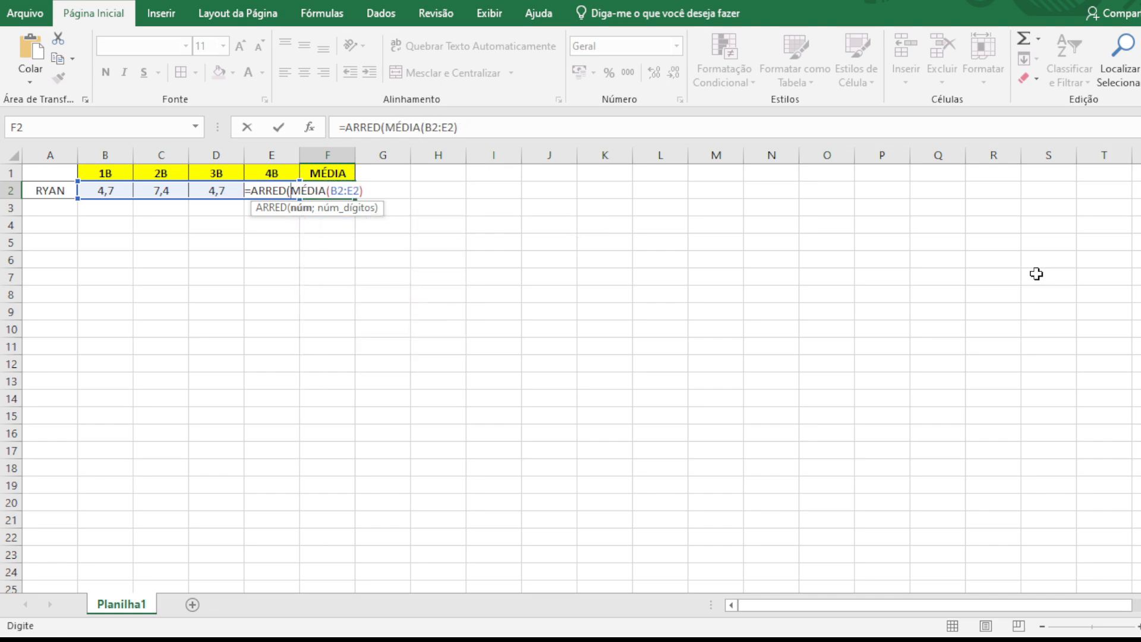
# Complete the nested F2 formula with two decimal places as =ARRED(MÉDIA(B2:E2);2)
pyautogui.press('F2')
pyautogui.press('Right')
pyautogui.click(372, 190)
pyautogui.write(';')
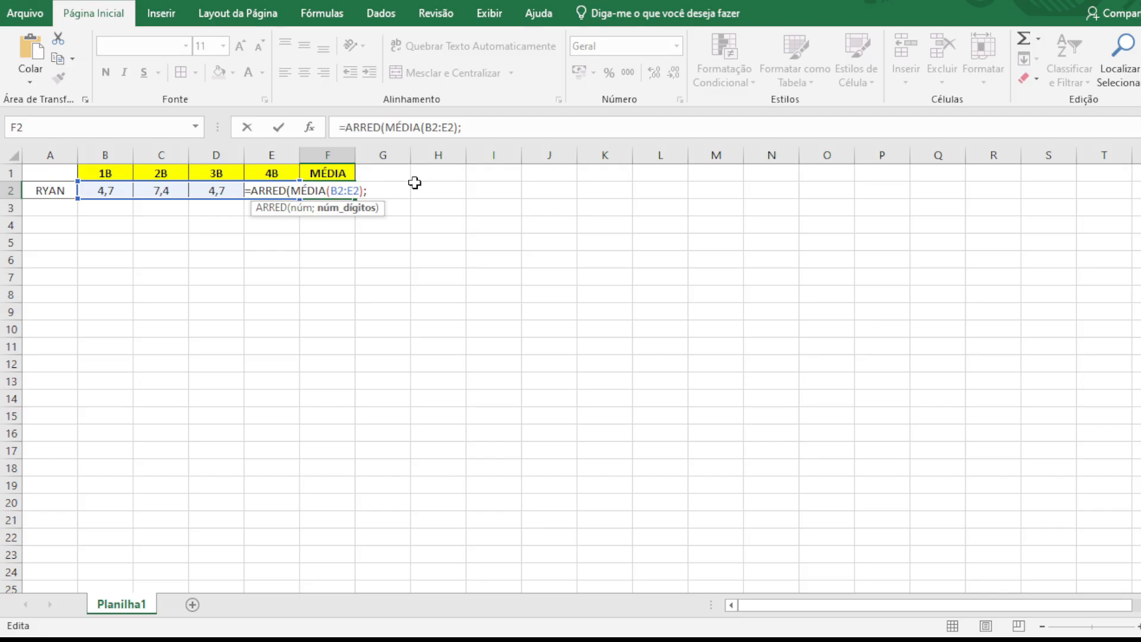
pyautogui.write('2)')
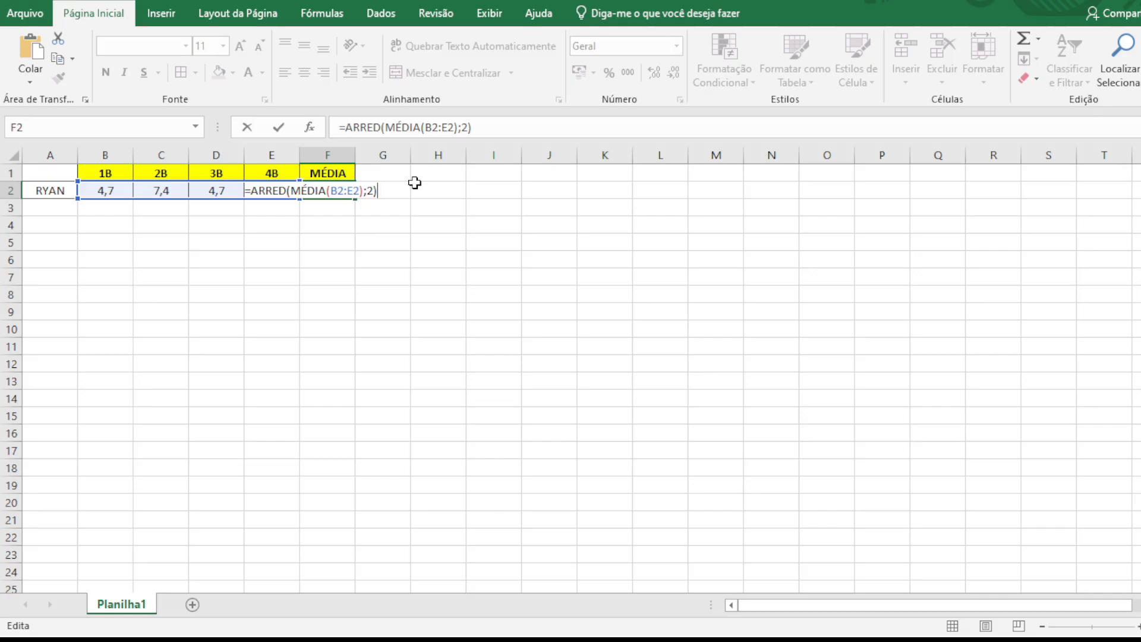
pyautogui.press('Return')
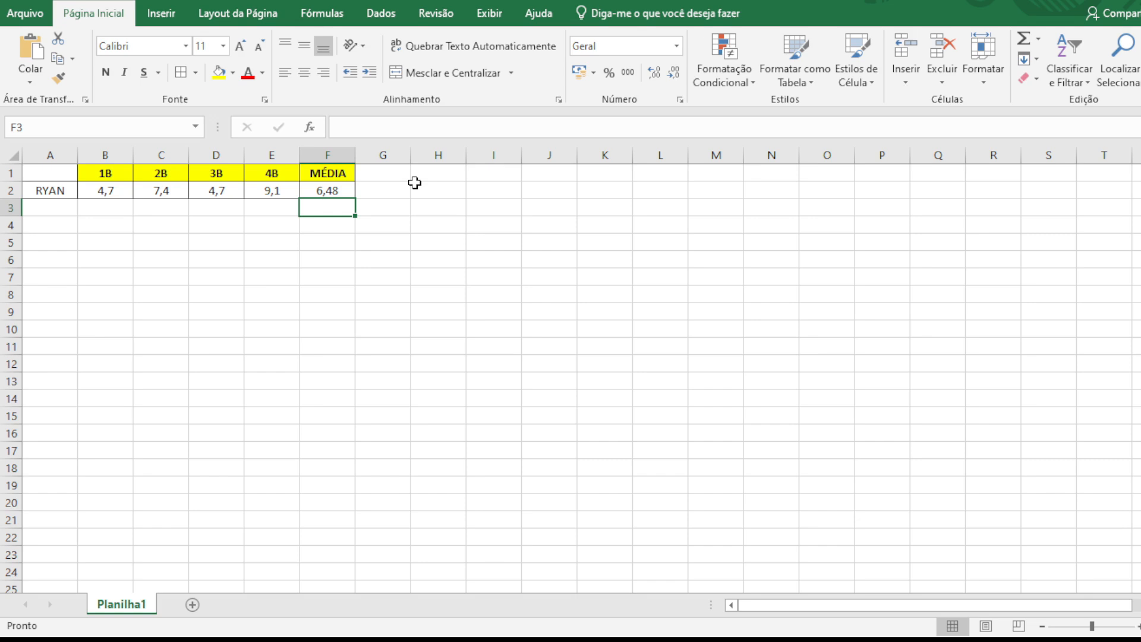
# Change the F2 formula to round the average to one decimal place with =ARRED(MÉDIA(B2:E2);1)
pyautogui.click(320, 190)
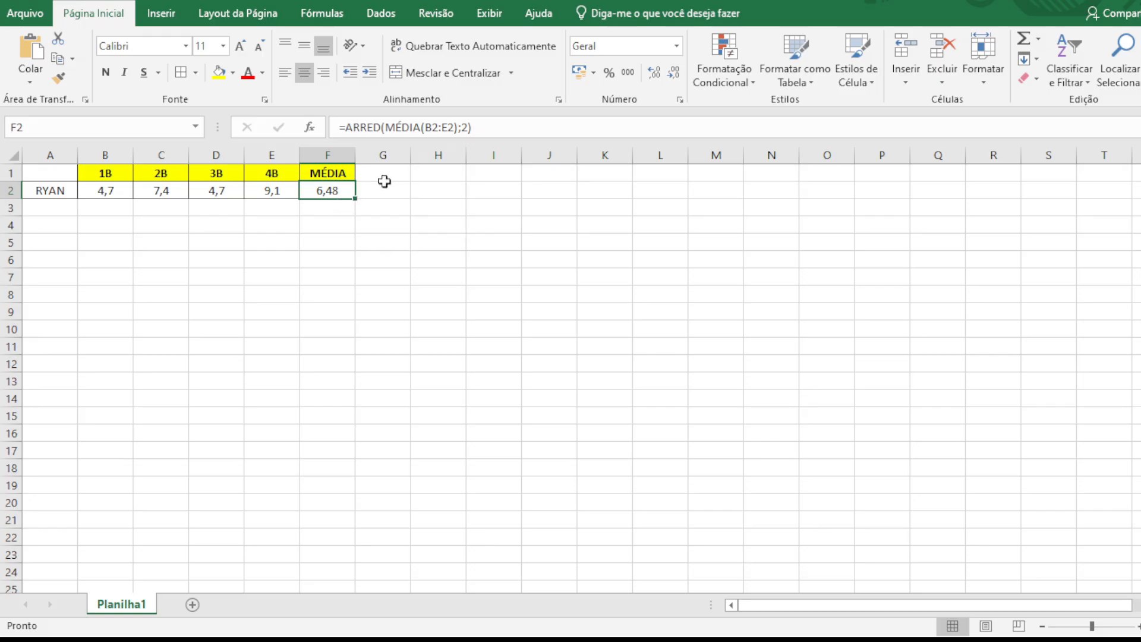
pyautogui.click(468, 127)
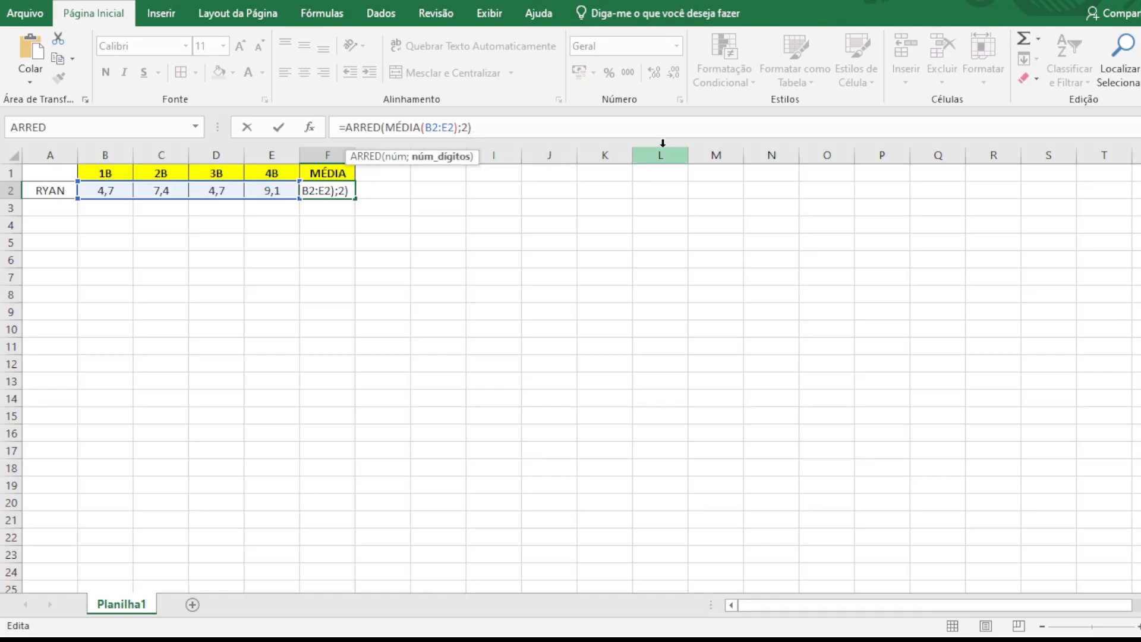
pyautogui.press('BackSpace')
pyautogui.write('1')
pyautogui.press('Return')
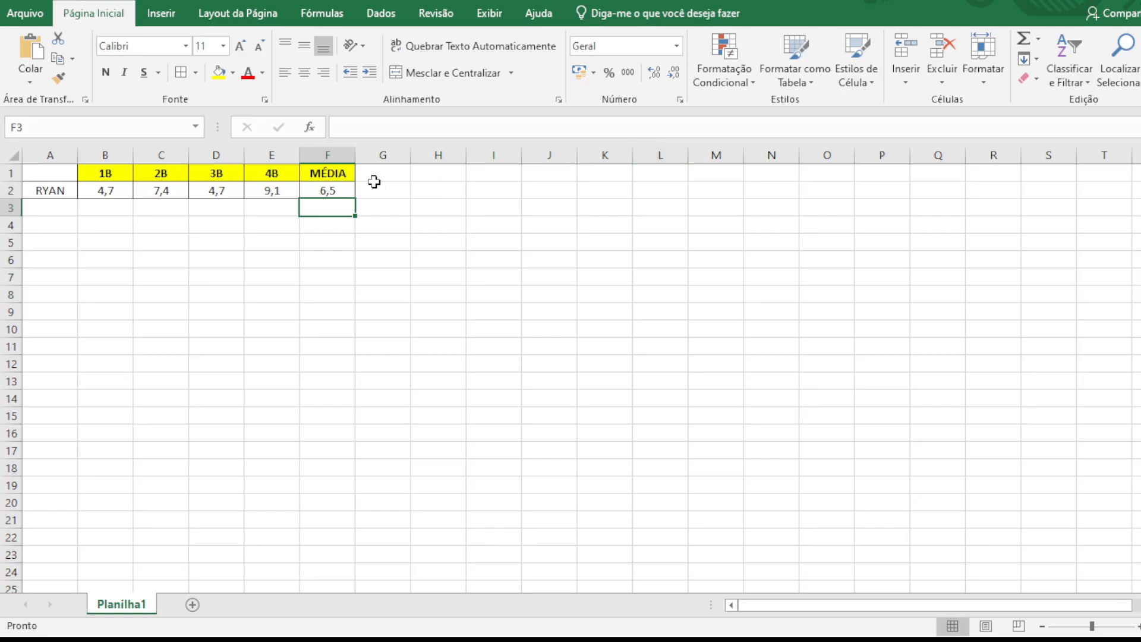
# Change the F2 formula to round the average to a whole number with =ARRED(MÉDIA(B2:E2);0)
pyautogui.click(337, 190)
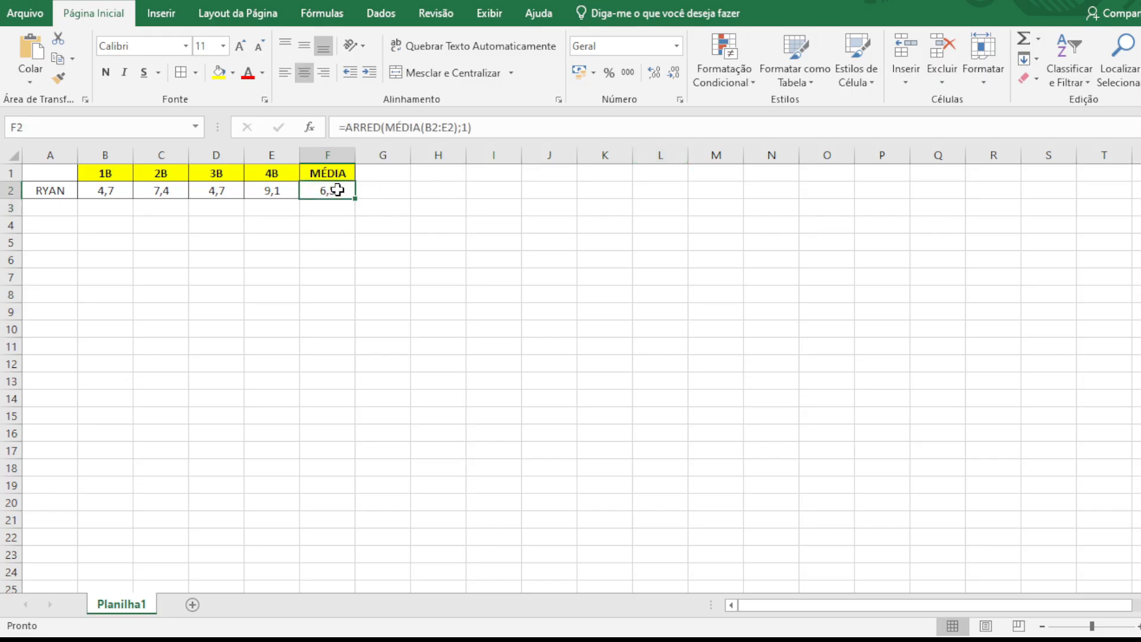
pyautogui.click(469, 128)
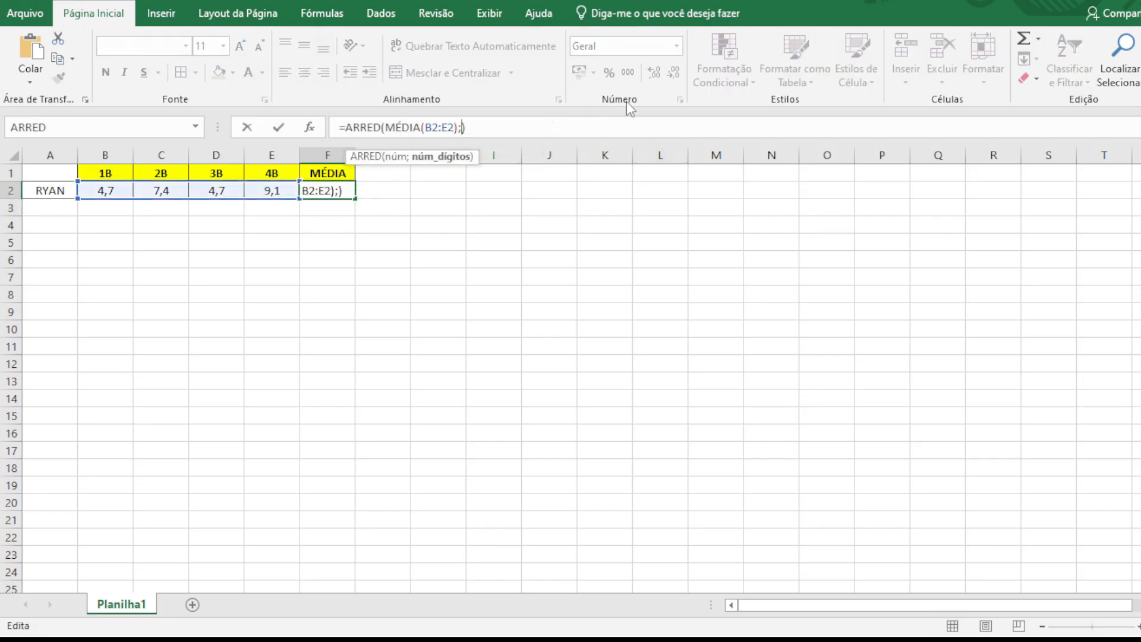
pyautogui.press('Delete')
pyautogui.write('0')
pyautogui.press('Return')
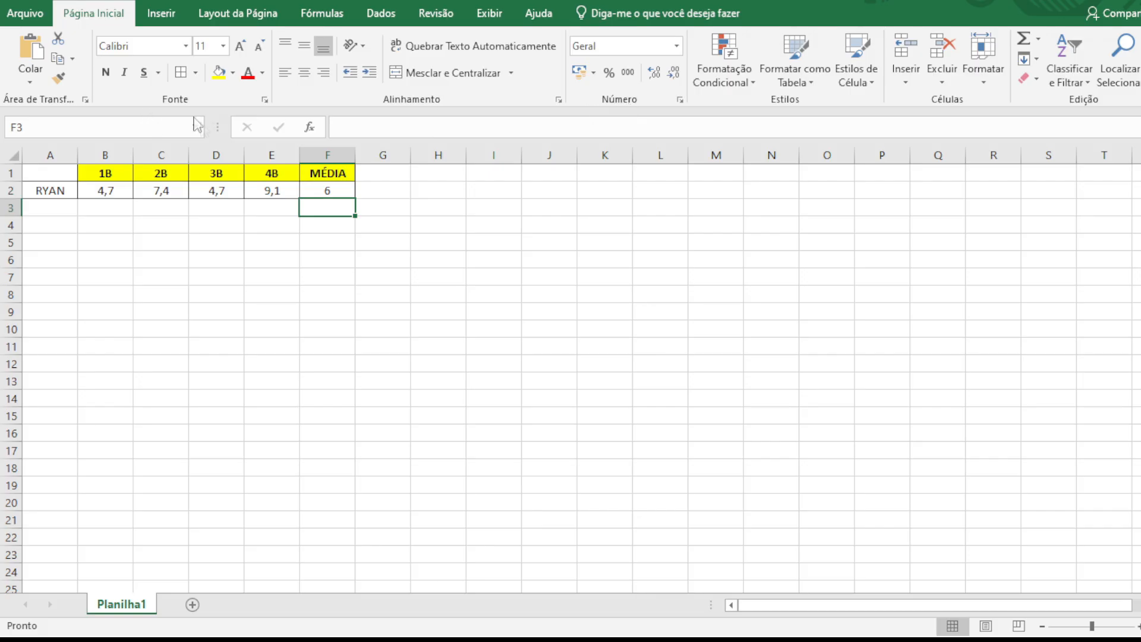
# Replace the 2B grade in C2 with 8 and the 3B grade in D2 with 8,4
pyautogui.click(161, 195)
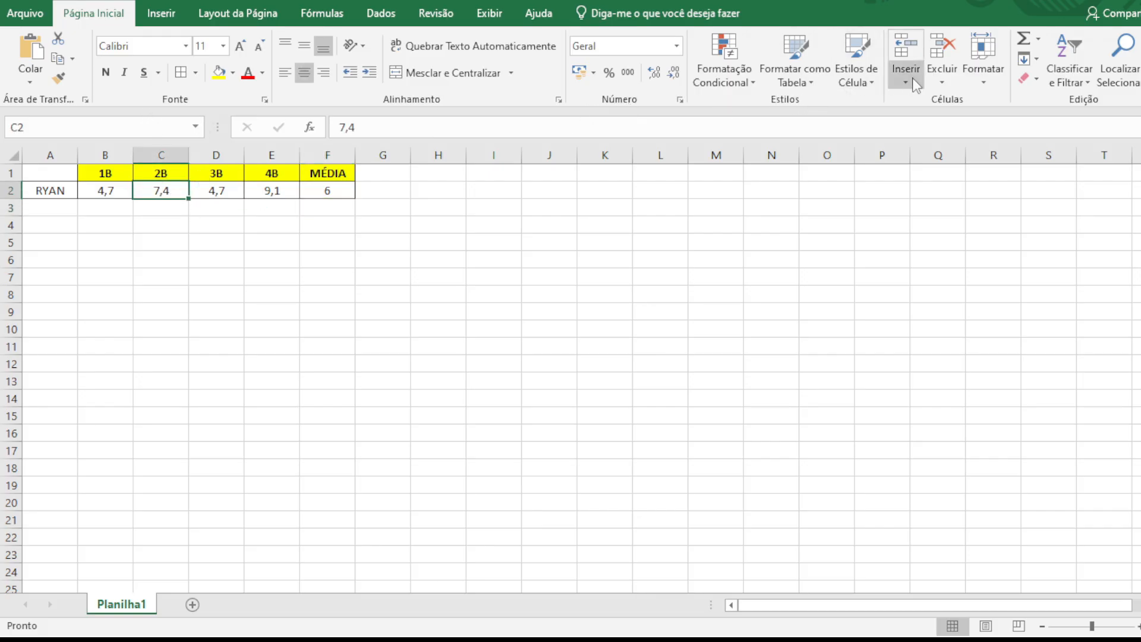
pyautogui.write('8')
pyautogui.press('Return')
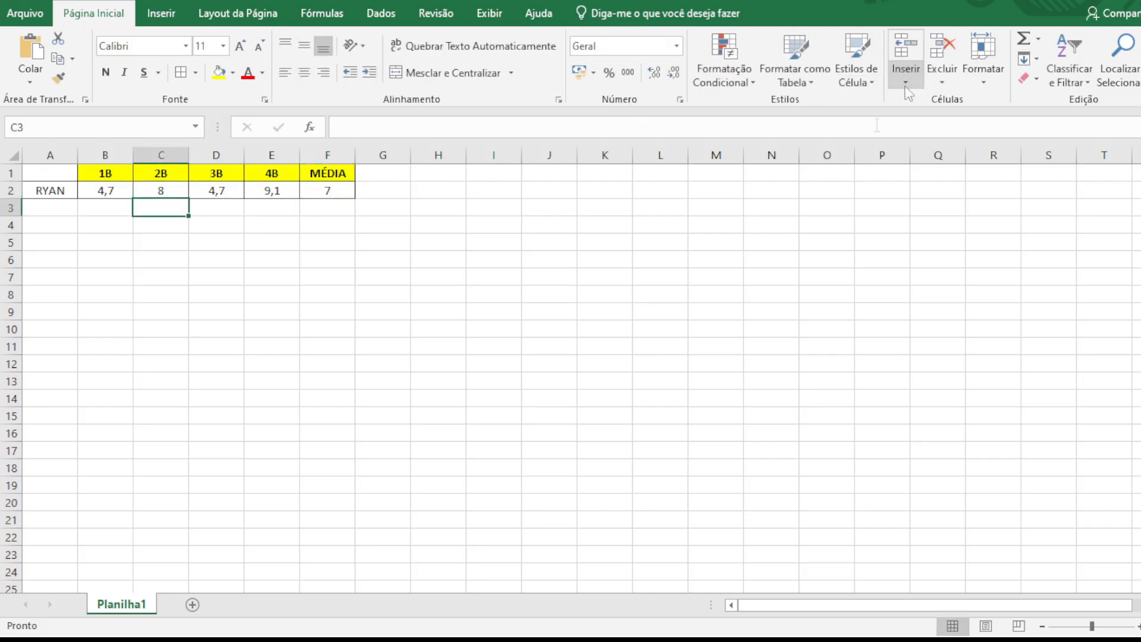
pyautogui.click(331, 189)
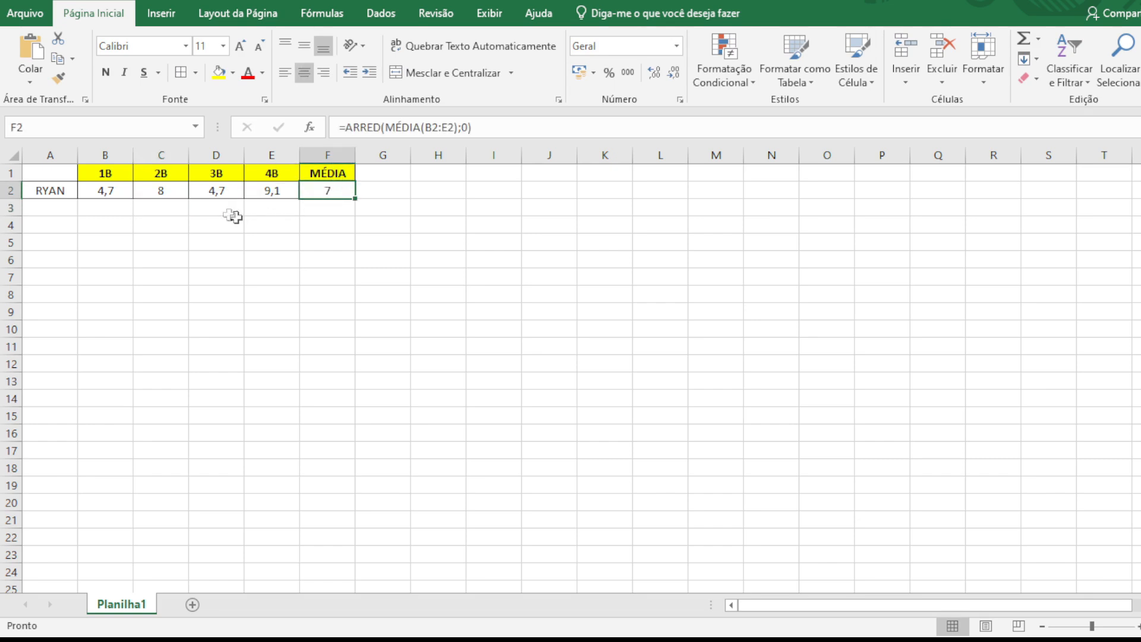
pyautogui.click(199, 190)
pyautogui.write('8,4')
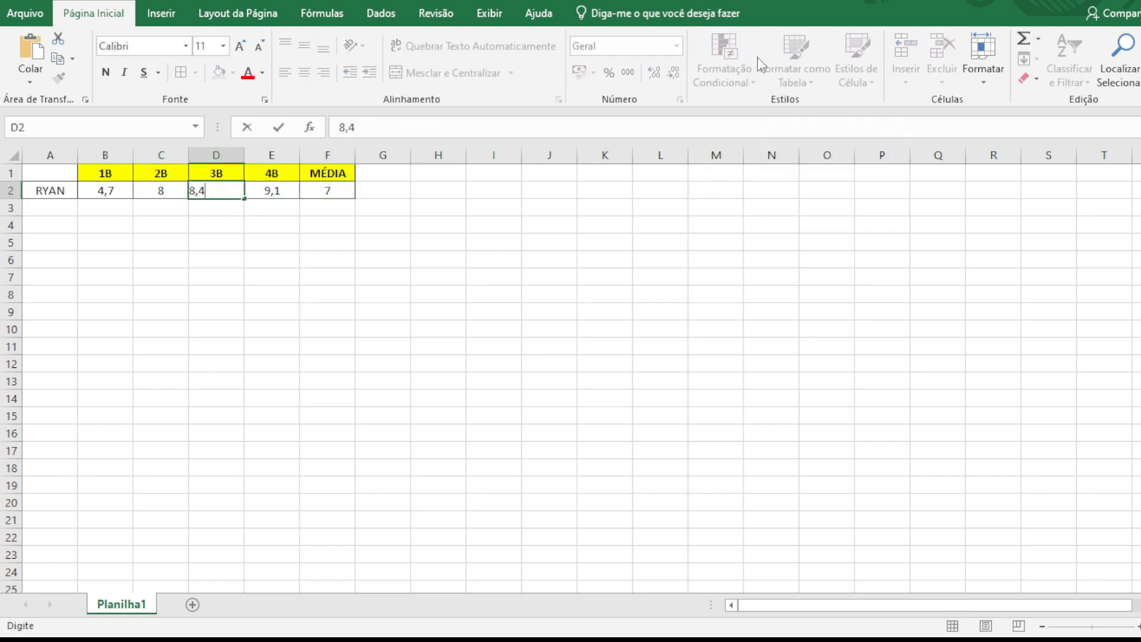
pyautogui.press('Return')
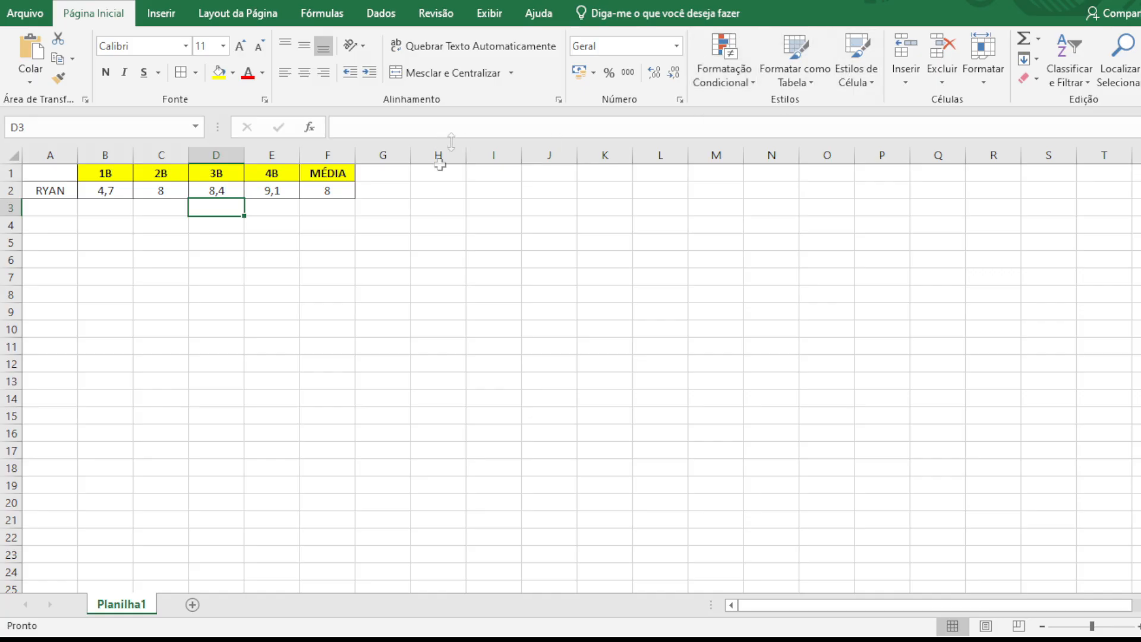
# Set the number of digits in the F2 ARRED formula to 1
pyautogui.click(326, 189)
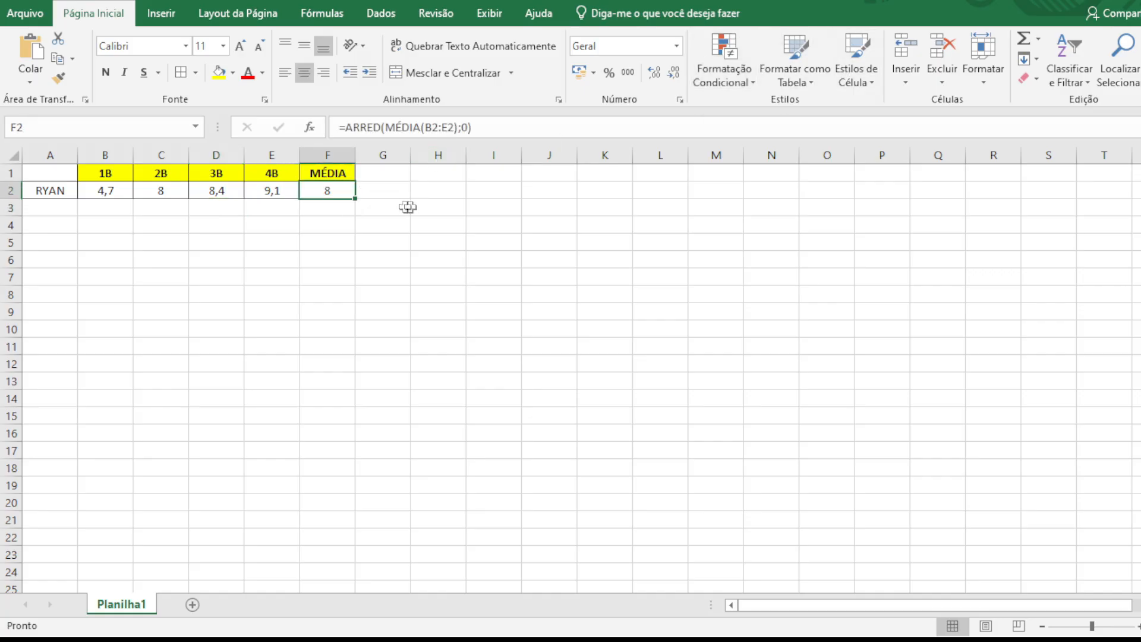
pyautogui.click(476, 127)
pyautogui.press('Left')
pyautogui.press('BackSpace')
pyautogui.write('1')
pyautogui.press('Return')
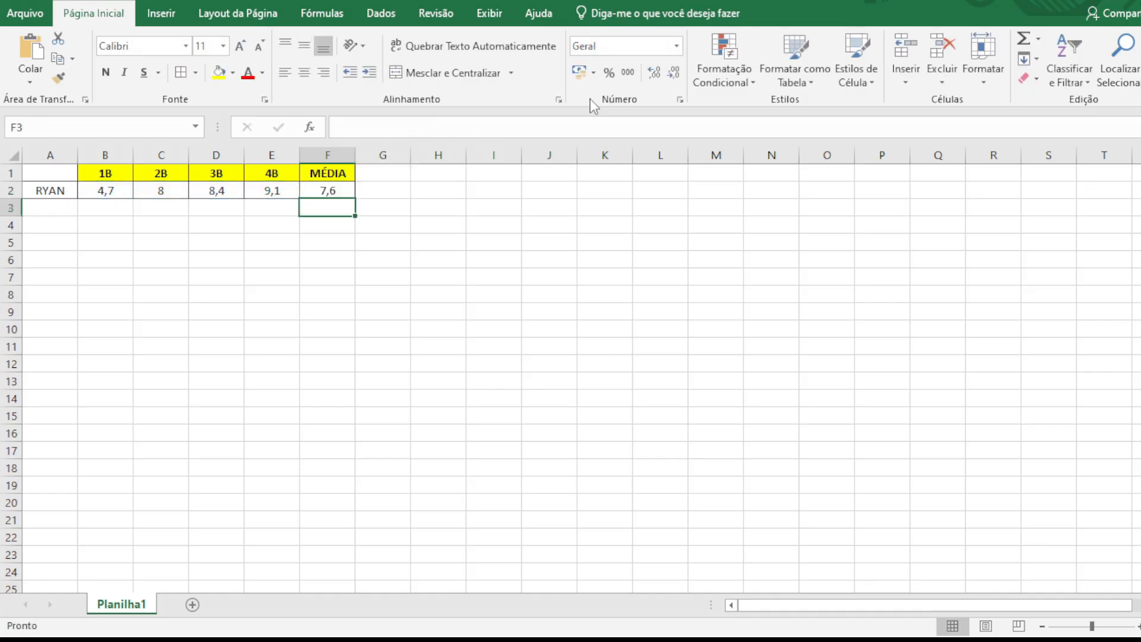
# Replace the 2B grade in C2 with 8,7 and check the rounded average in F2
pyautogui.click(166, 191)
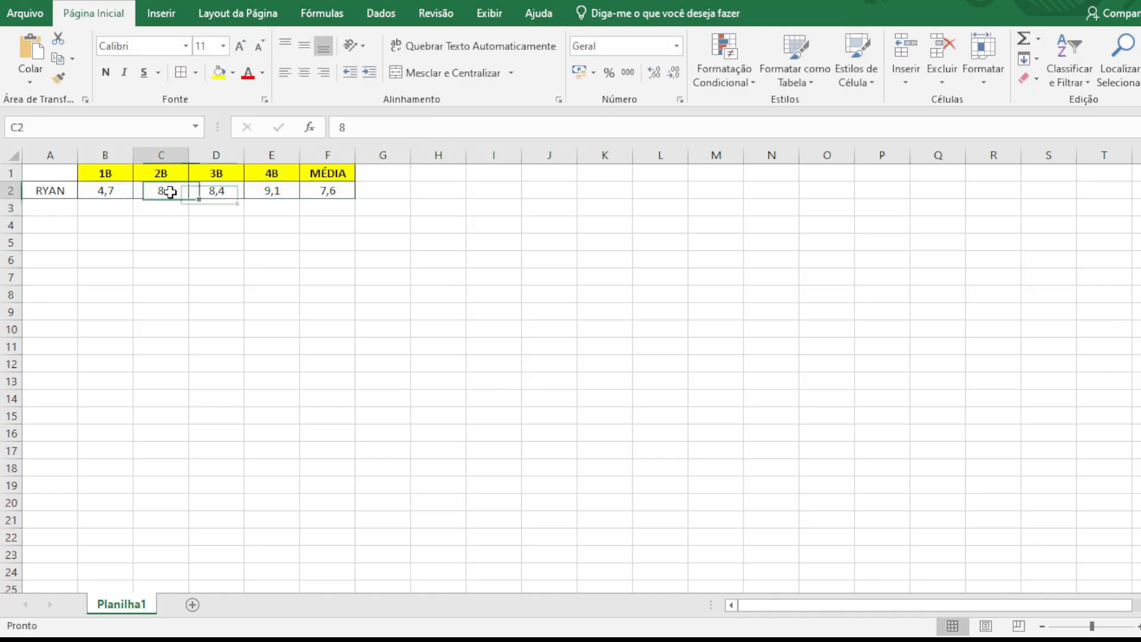
pyautogui.write('8,7')
pyautogui.press('Return')
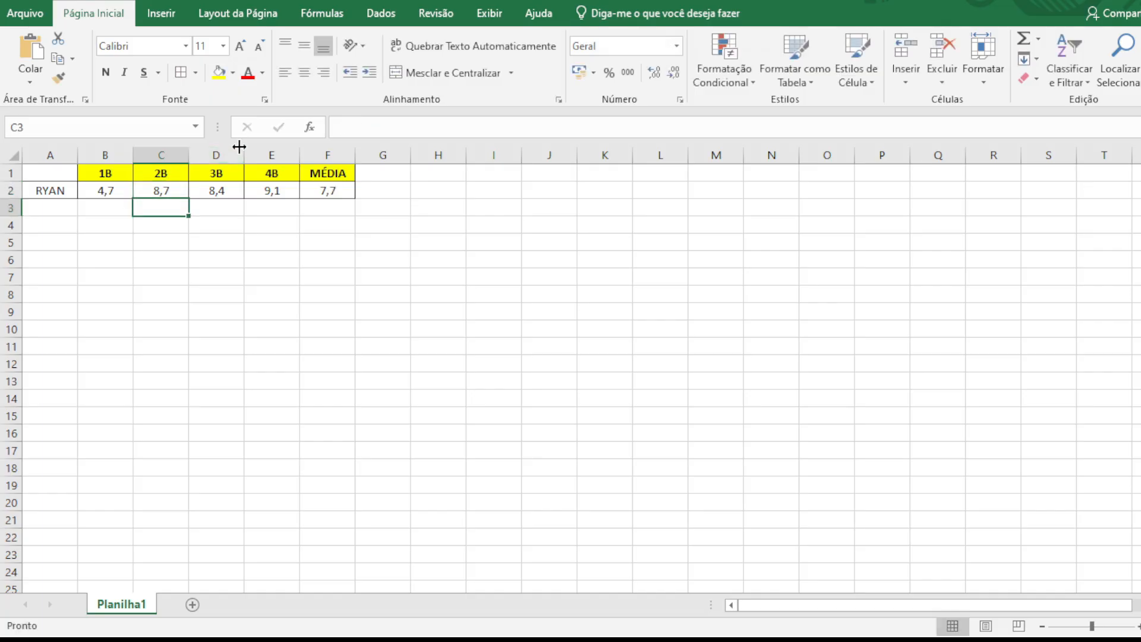
pyautogui.click(326, 190)
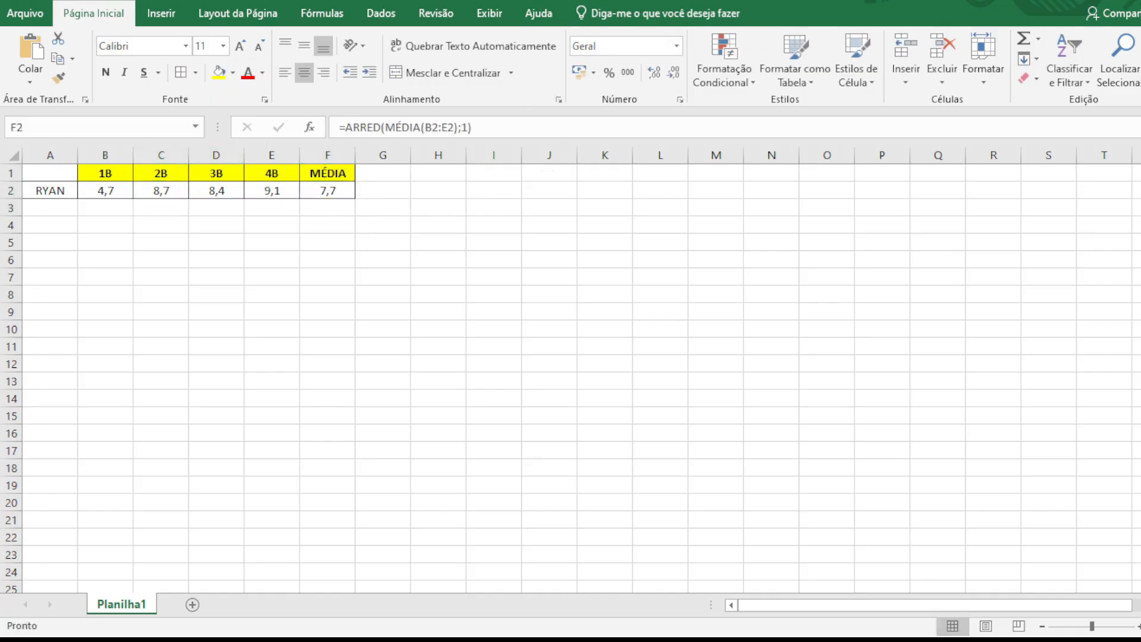
# Review the nested ARRED and MÉDIA formula in F2 and its number-of-digits argument, leaving the formula as it is
pyautogui.click(322, 189)
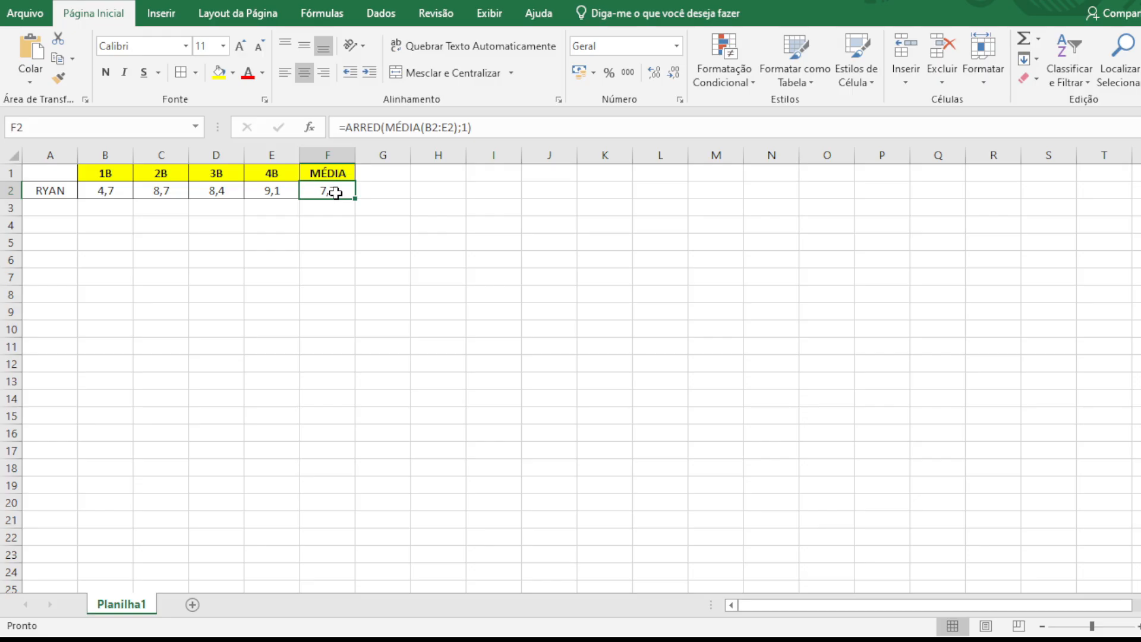
pyautogui.click(382, 155)
pyautogui.click(379, 171)
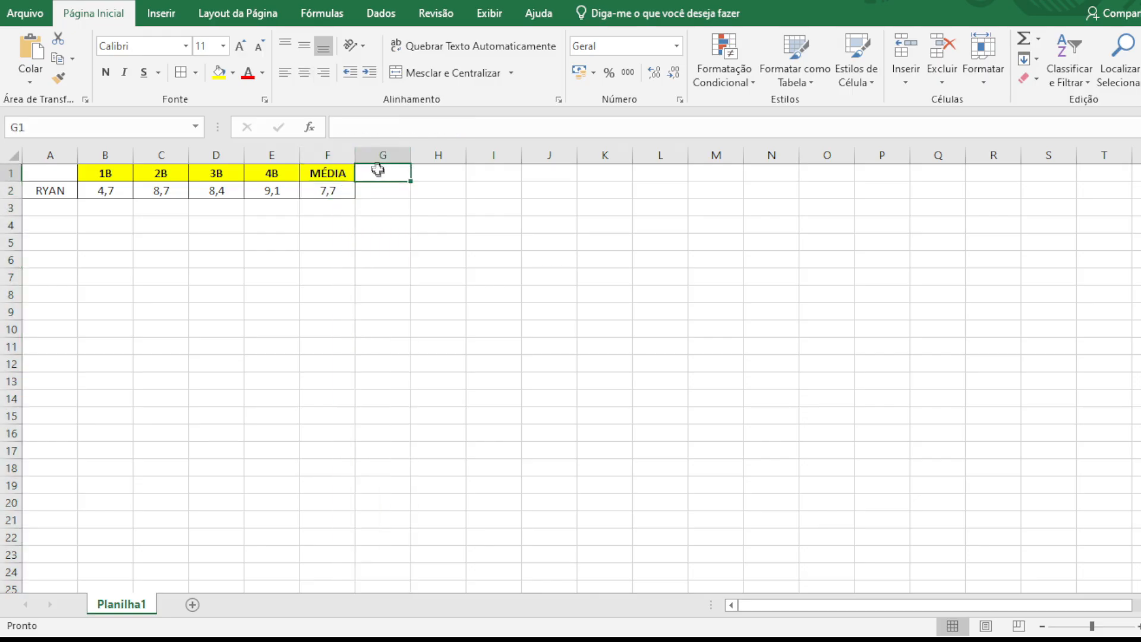
pyautogui.click(327, 190)
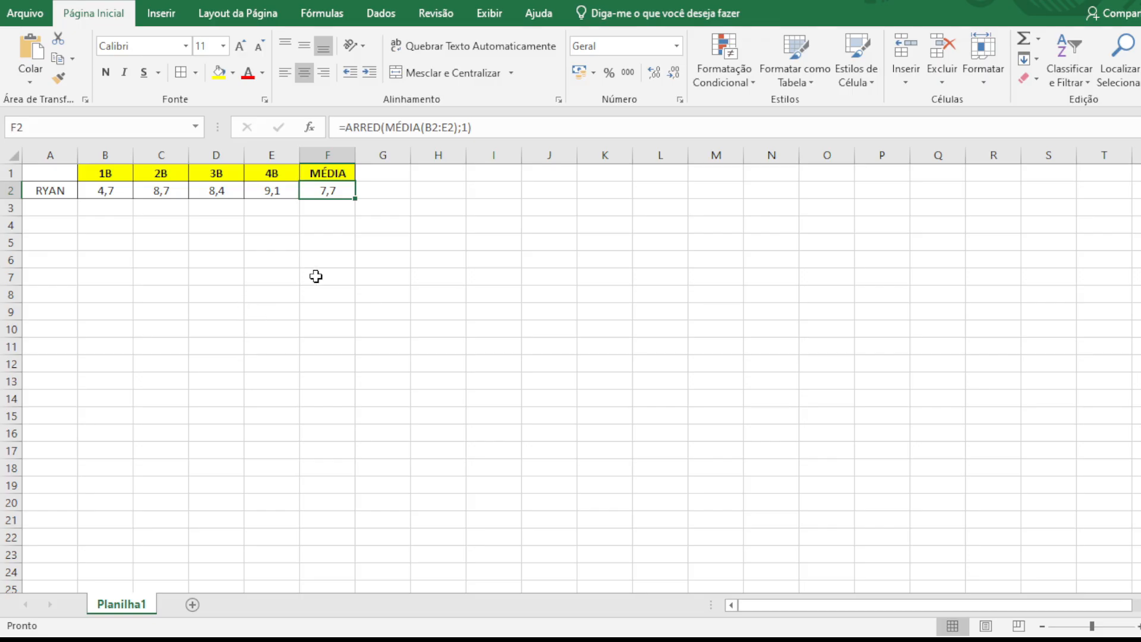
pyautogui.click(318, 189)
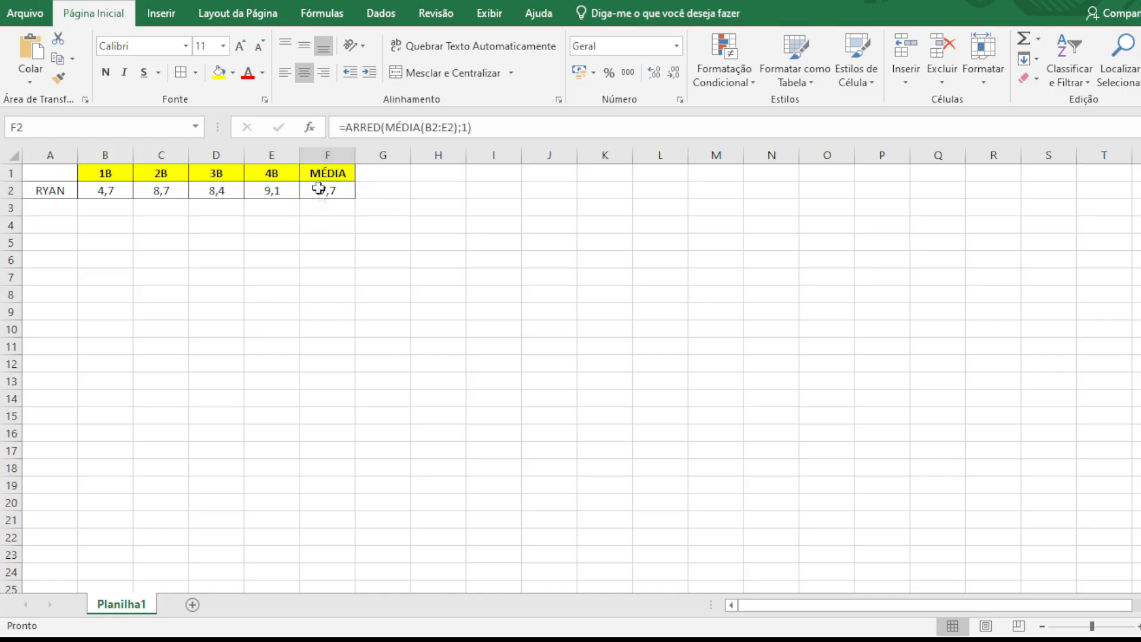
pyautogui.click(464, 127)
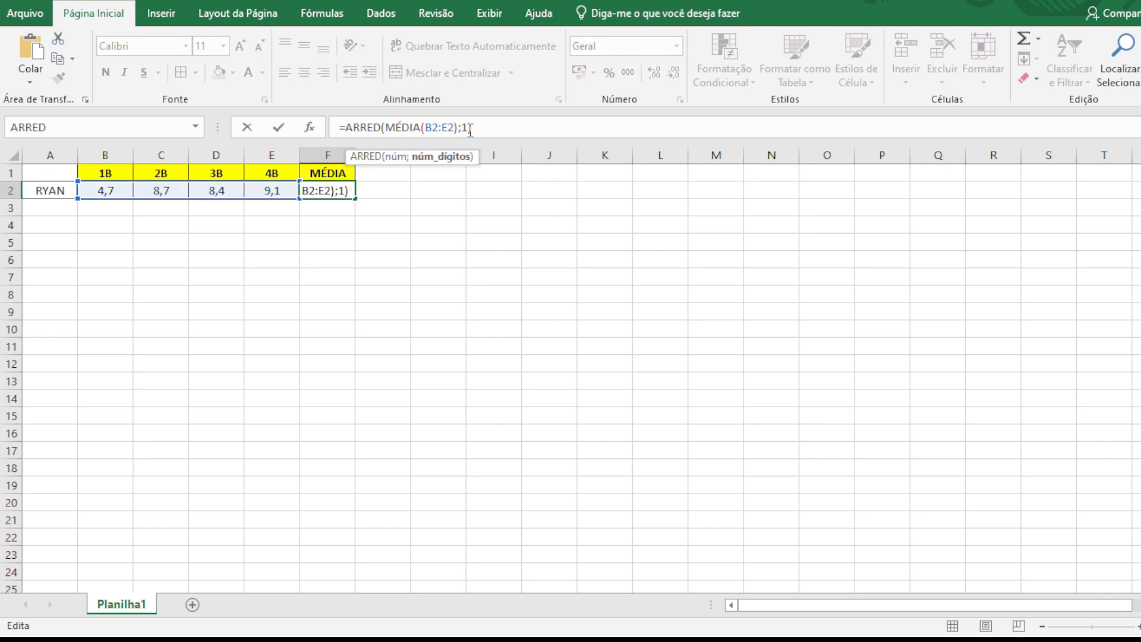
pyautogui.click(468, 128)
pyautogui.press('Return')
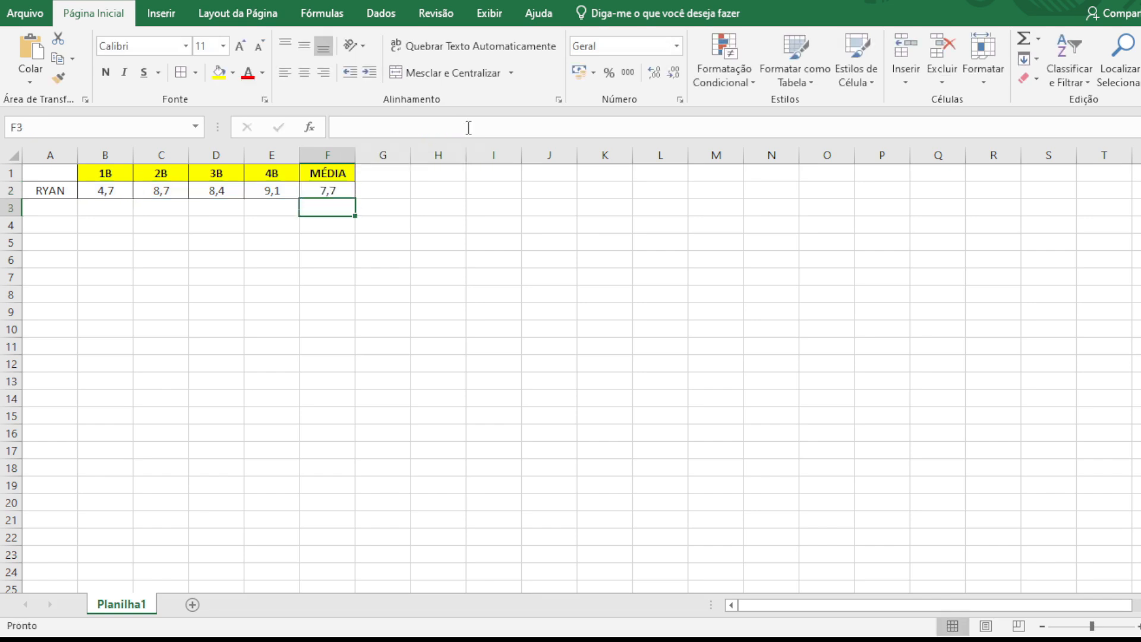
# Delete all cells of the worksheet to remove the whole grade table
pyautogui.click(328, 191)
pyautogui.click(322, 294)
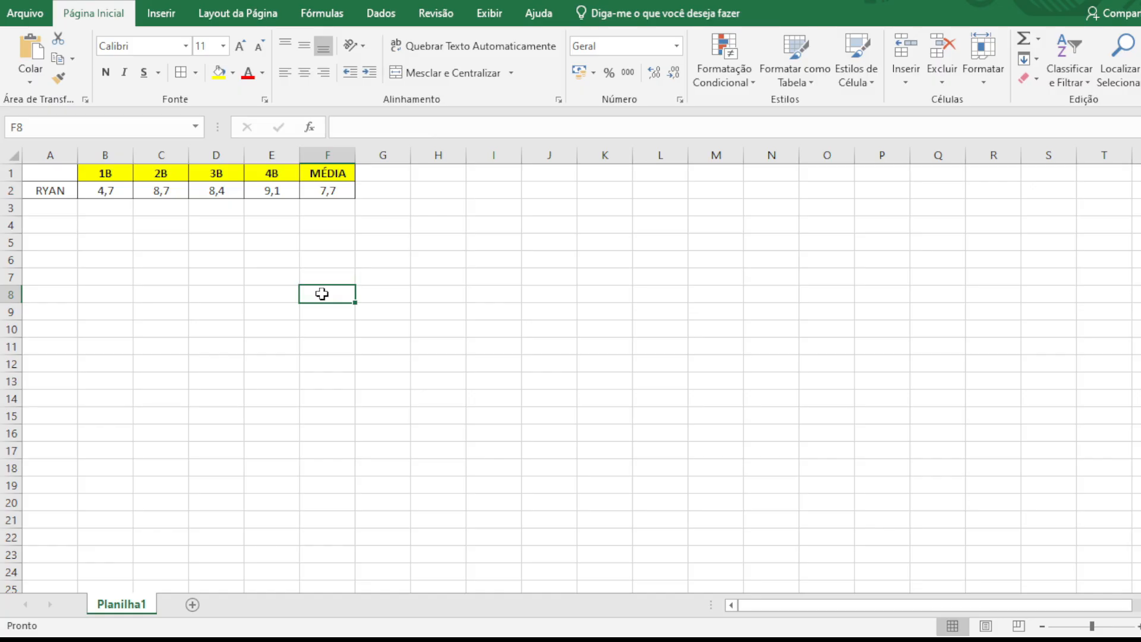
pyautogui.click(10, 155)
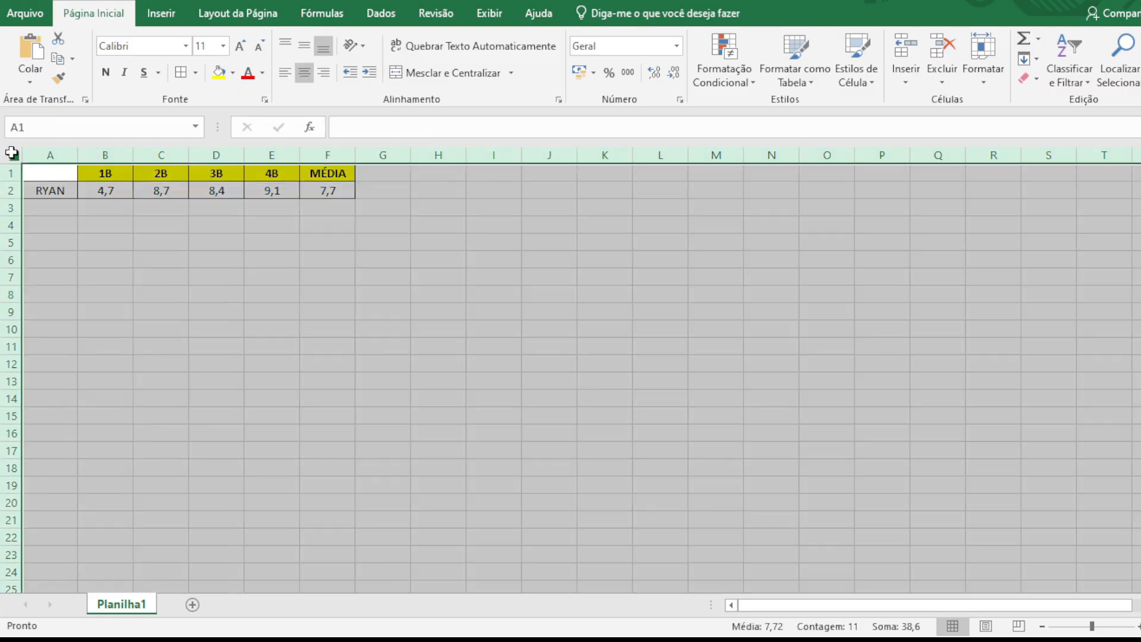
pyautogui.click(80, 232)
pyautogui.click(12, 155)
pyautogui.rightClick(12, 155)
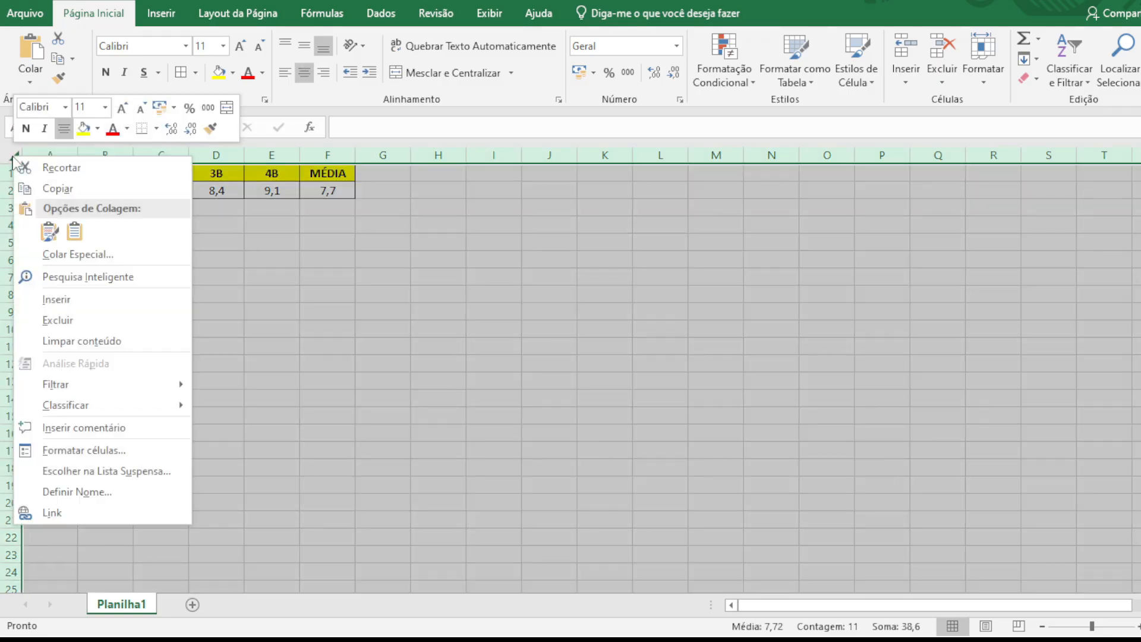
pyautogui.click(74, 320)
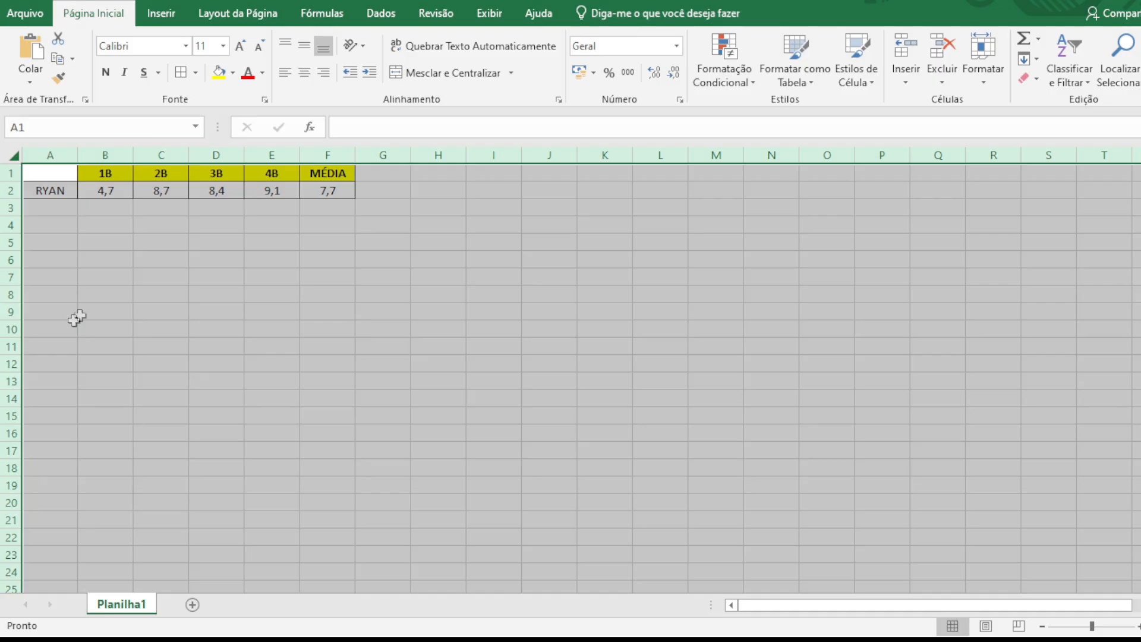
pyautogui.click(216, 330)
# Enter the headers VENDEDOR, JAN, FEV, MAR, ABR, TOTAL and COMISSÃO 20% in cells A1 to G1
pyautogui.click(54, 168)
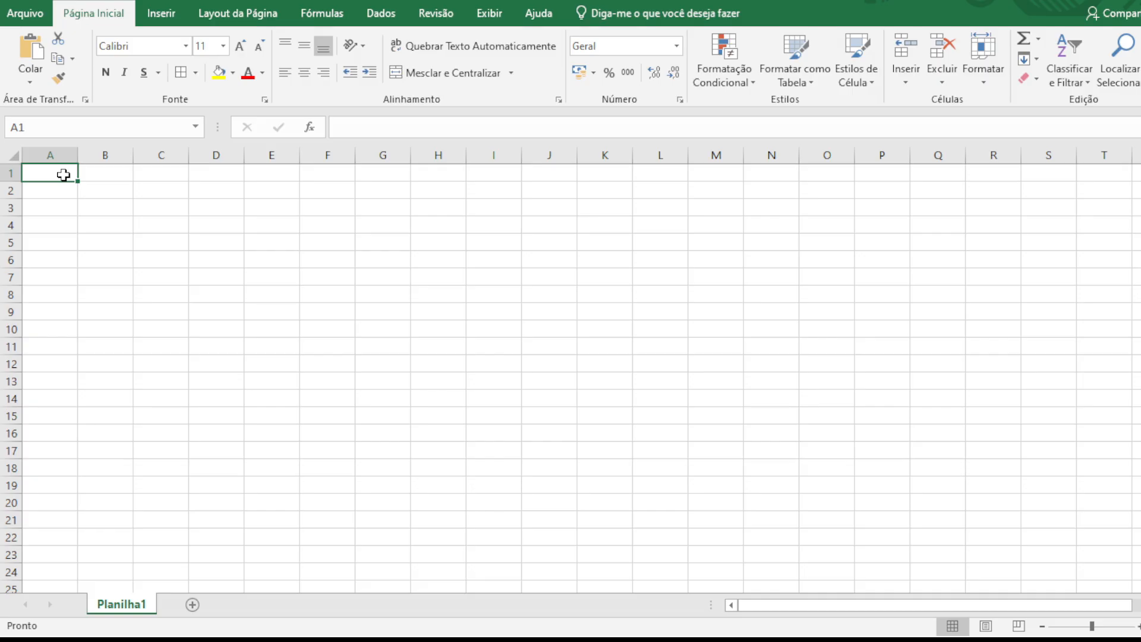
pyautogui.write('VENDEDOR')
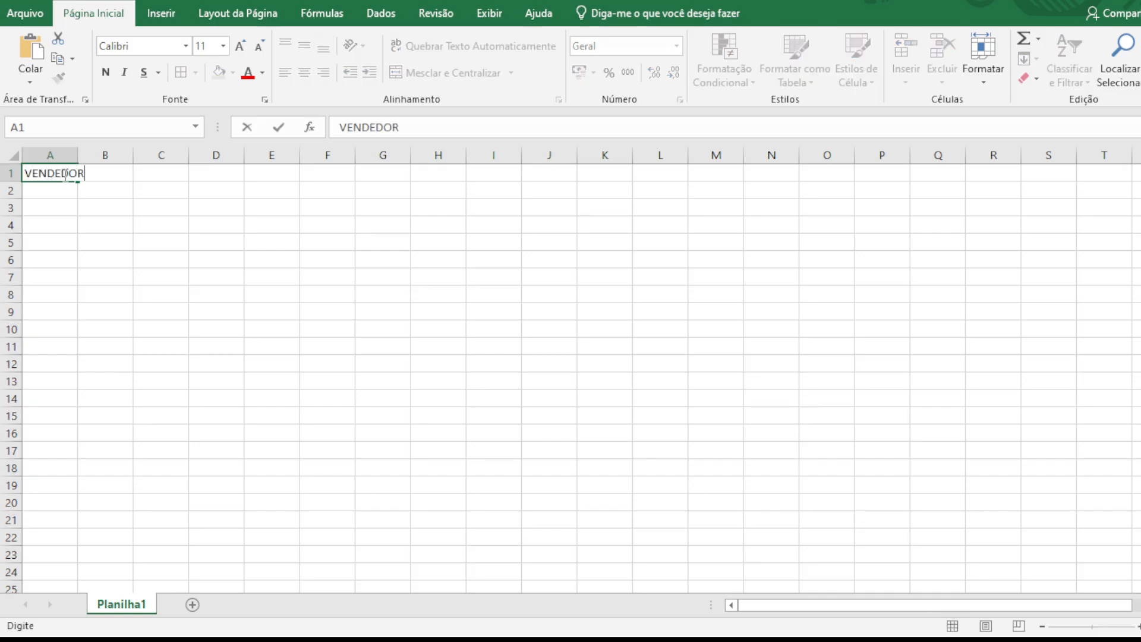
pyautogui.press('Tab')
pyautogui.write('JAN')
pyautogui.press('Tab')
pyautogui.write('FEV')
pyautogui.press('Tab')
pyautogui.write('MAR')
pyautogui.press('Tab')
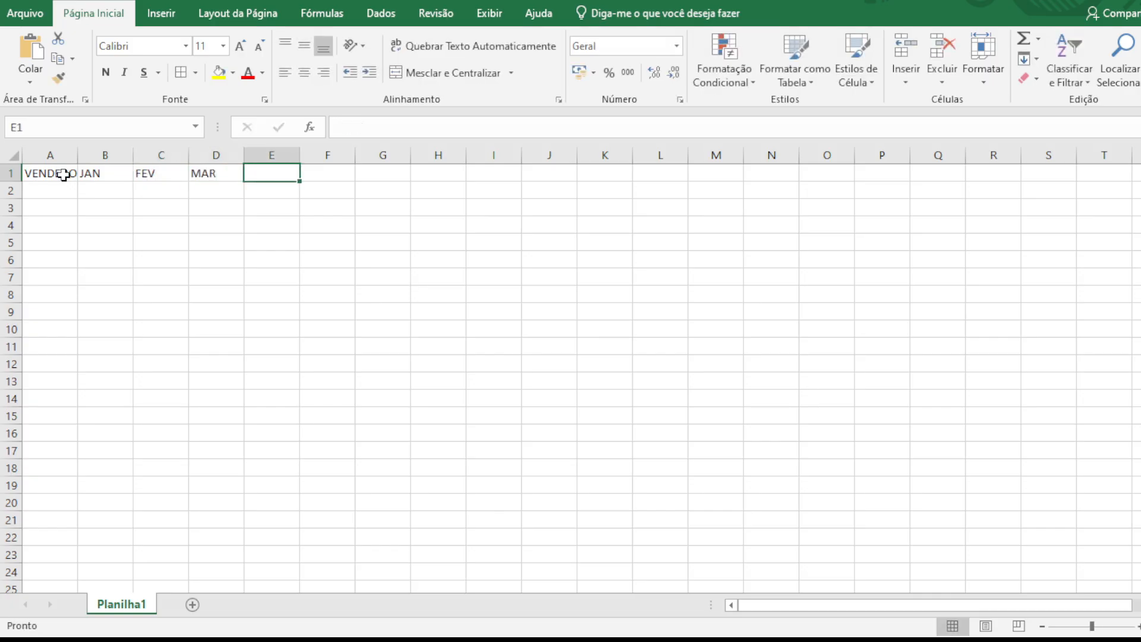
pyautogui.write('ABR')
pyautogui.press('Tab')
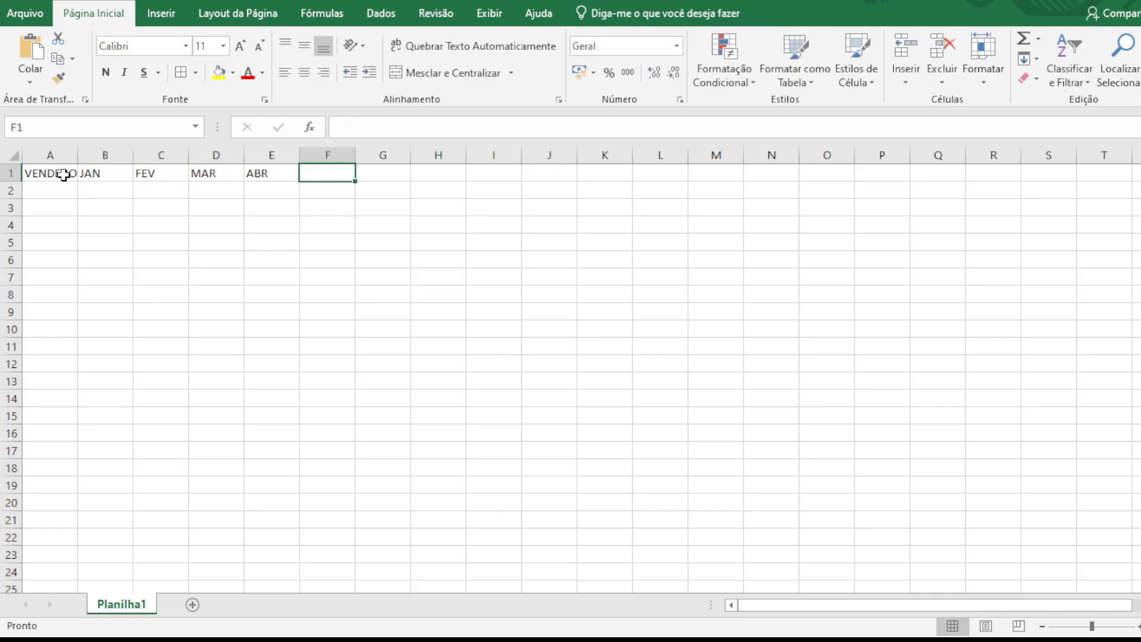
pyautogui.write('TOTAL')
pyautogui.press('Tab')
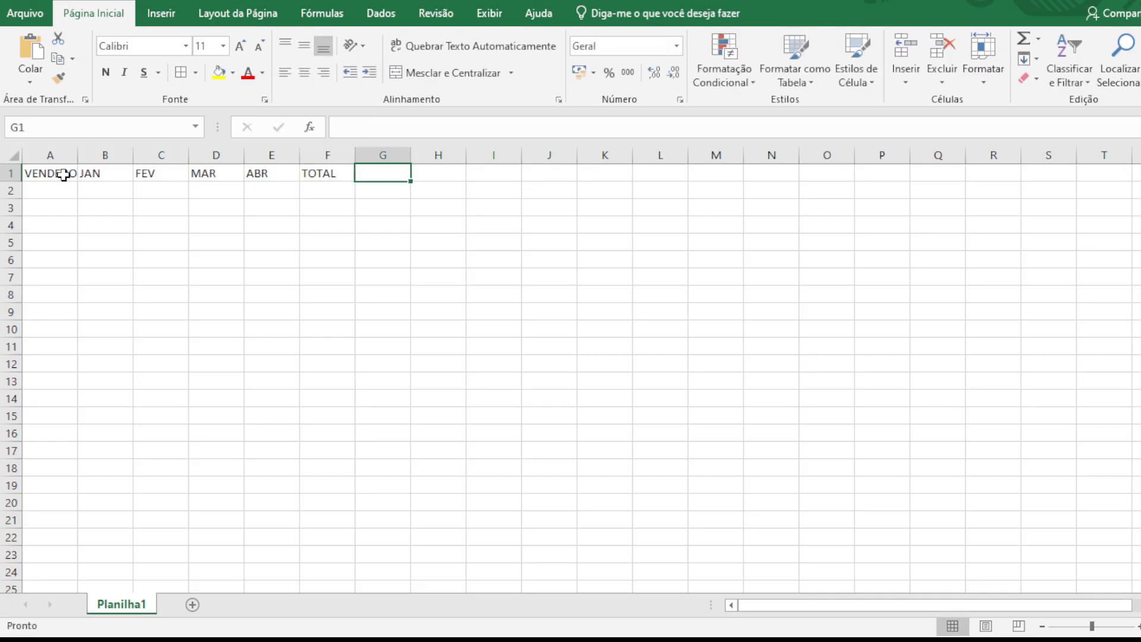
pyautogui.write('COMISS')
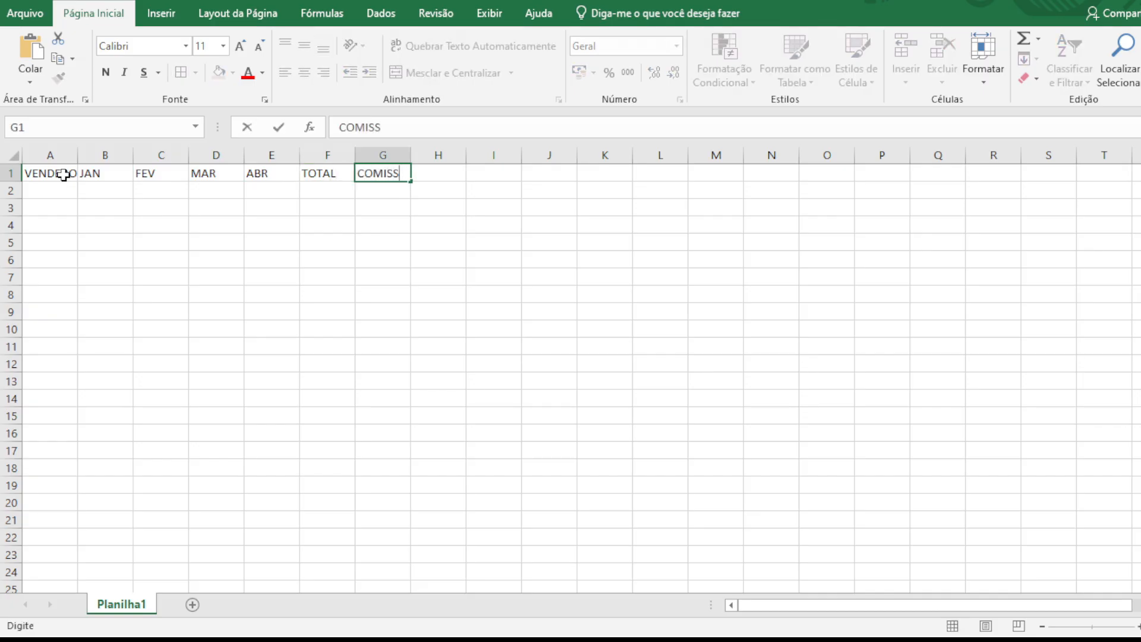
pyautogui.write('ÃO 20%')
pyautogui.press('Return')
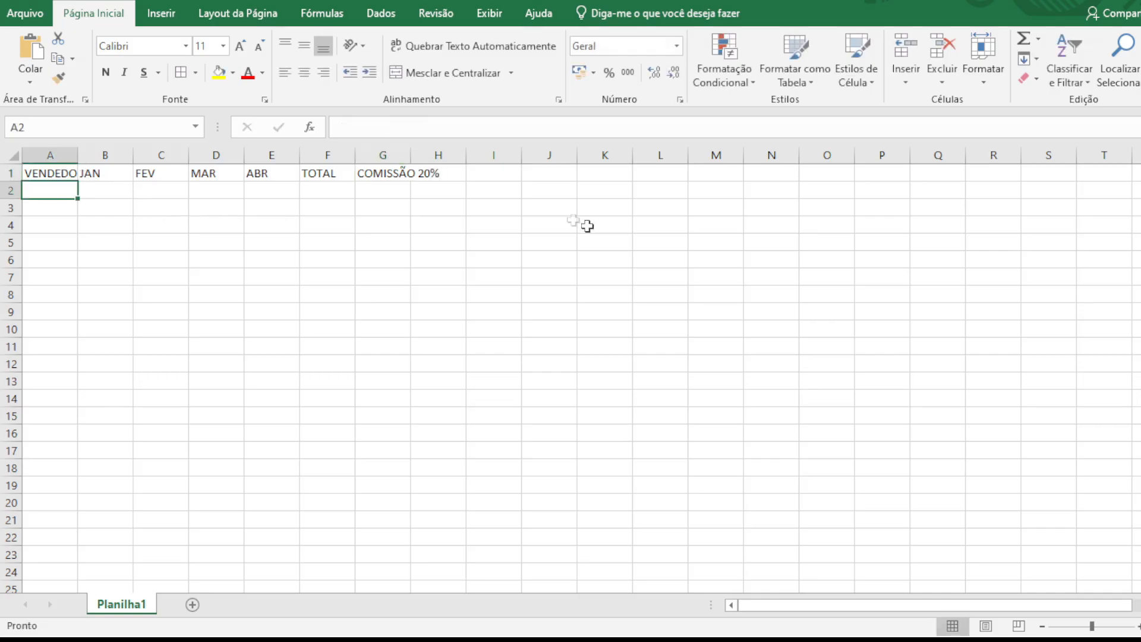
# Enter the salesperson's first name in A2 and the monthly sales 1500, 2000, 1547 and 1500 in B2 to E2
pyautogui.write('MATEUS')
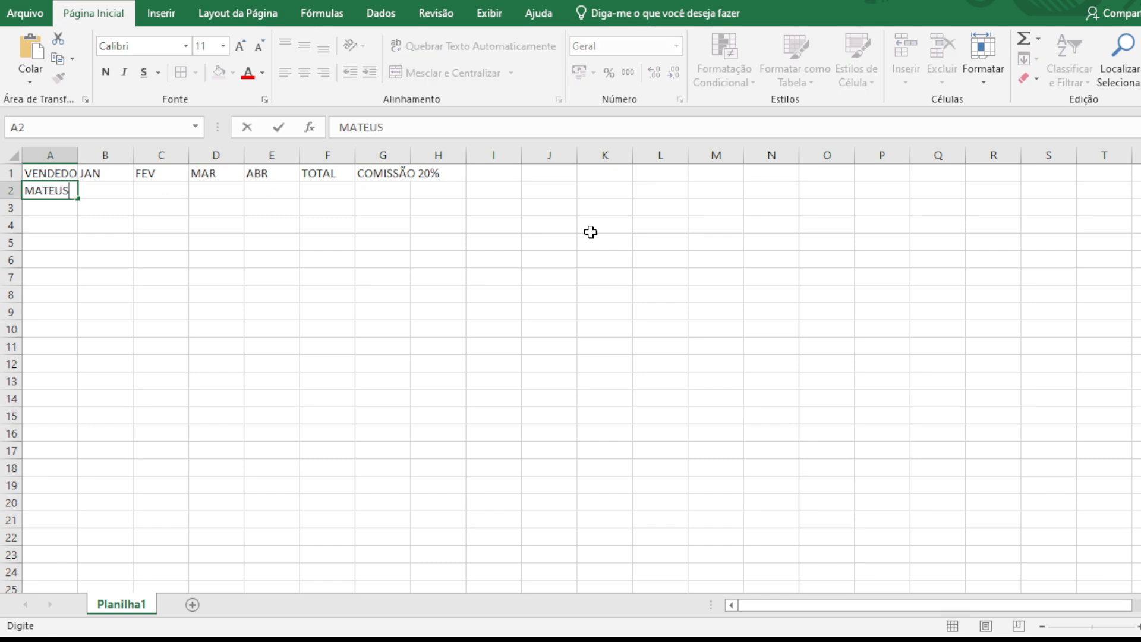
pyautogui.press('Tab')
pyautogui.write('1500')
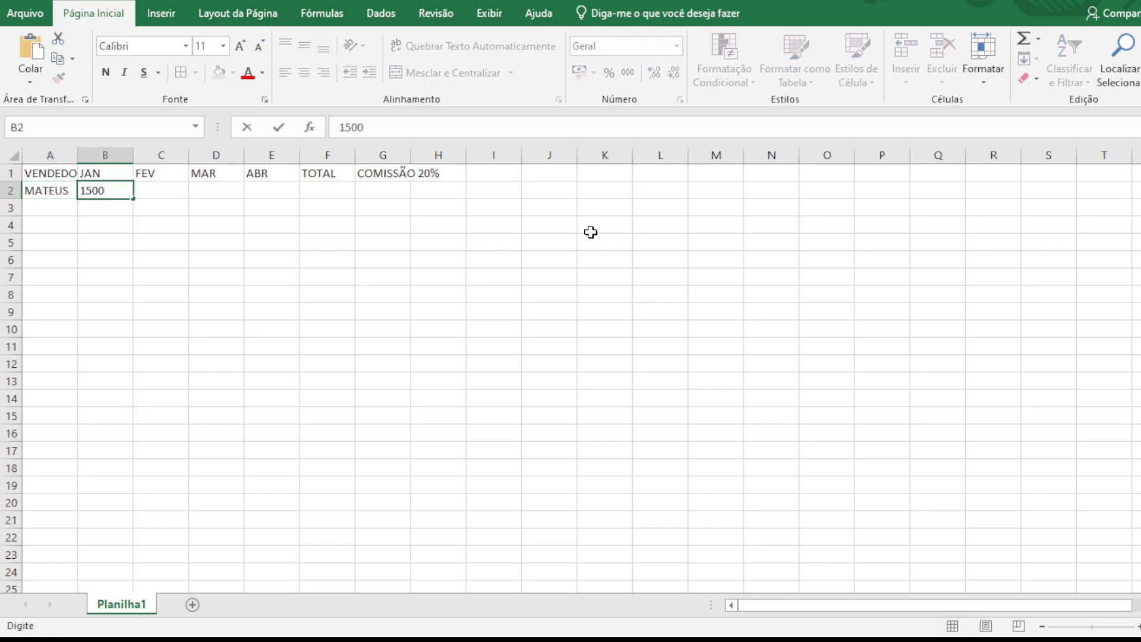
pyautogui.press('Tab')
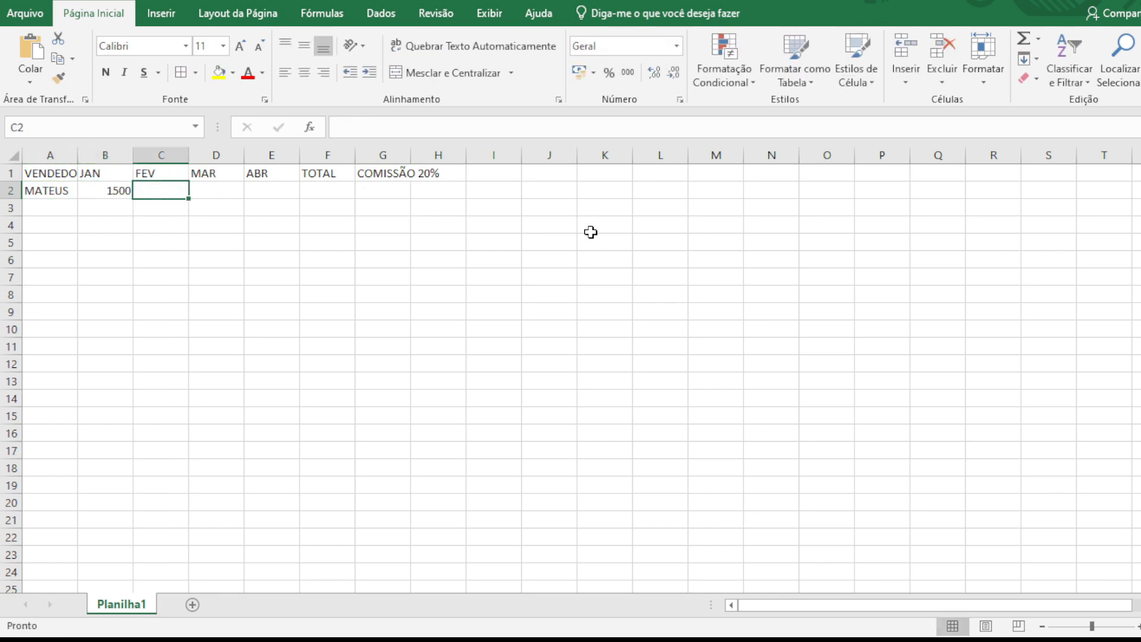
pyautogui.write('2000')
pyautogui.press('Tab')
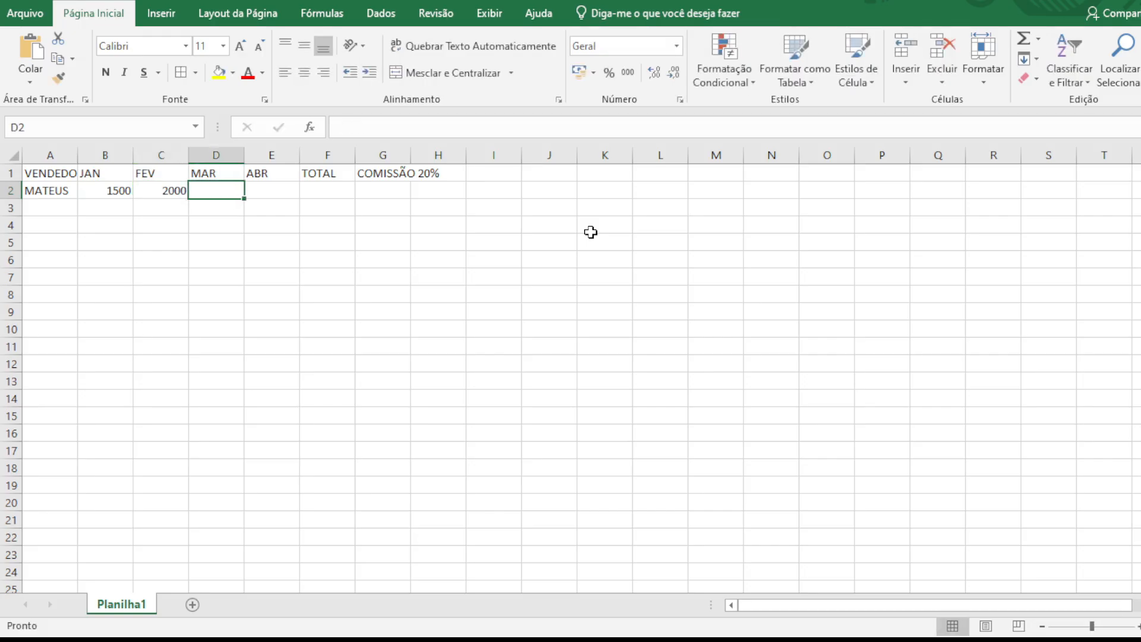
pyautogui.write('1547')
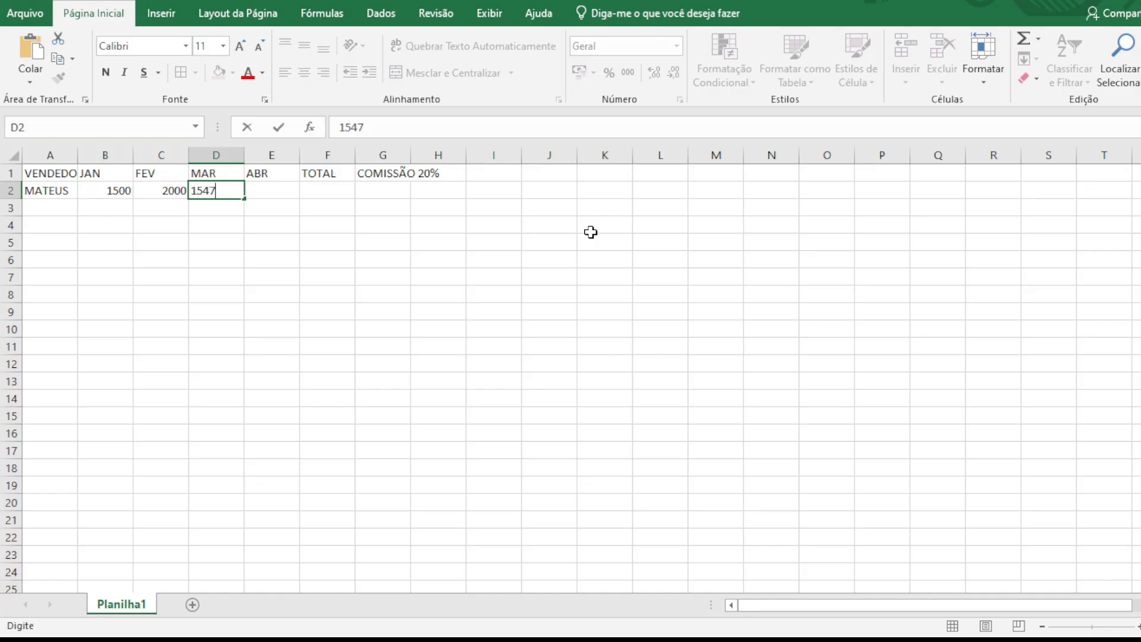
pyautogui.press('Tab')
pyautogui.write('1500')
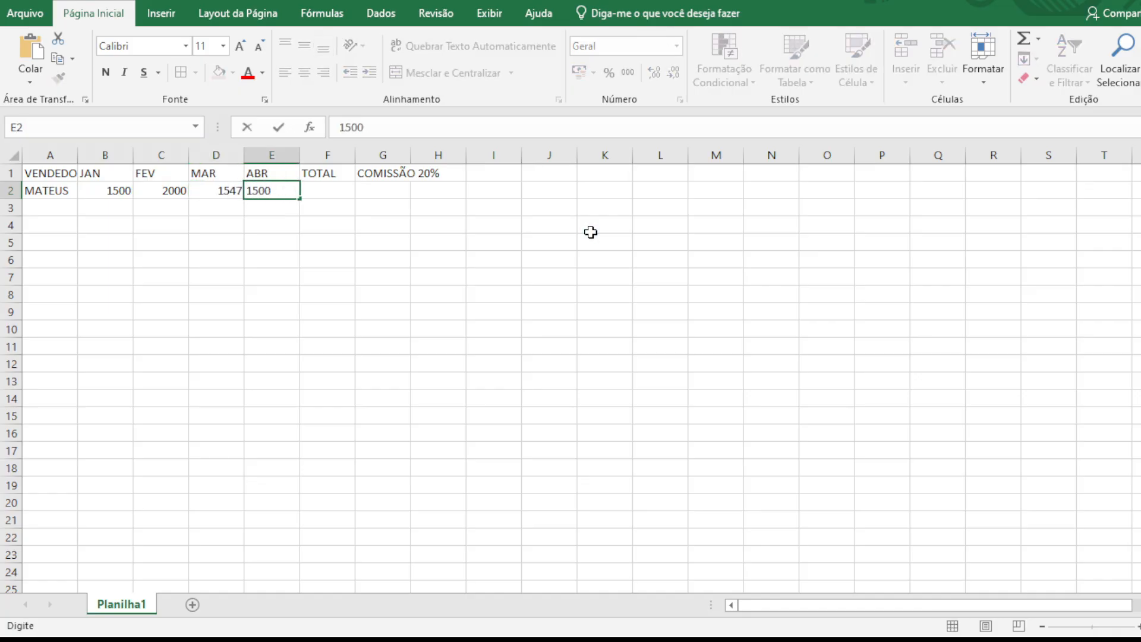
pyautogui.press('Return')
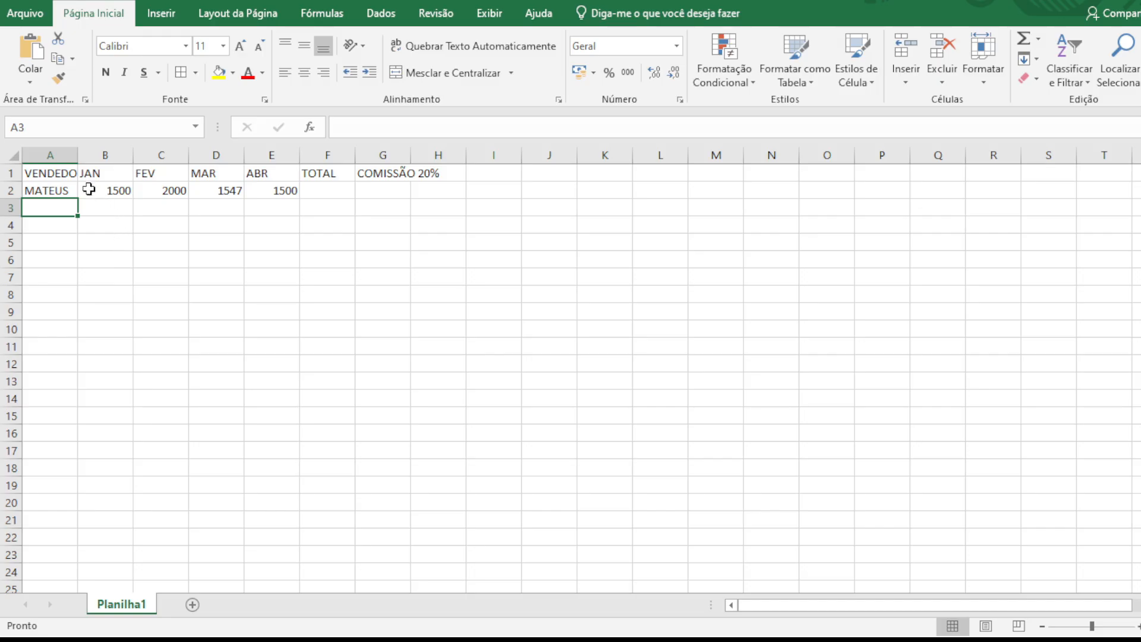
# Apply the R$ accounting number format to the monthly sales in B2:E2
pyautogui.moveTo(91, 189); pyautogui.dragTo(283, 188)
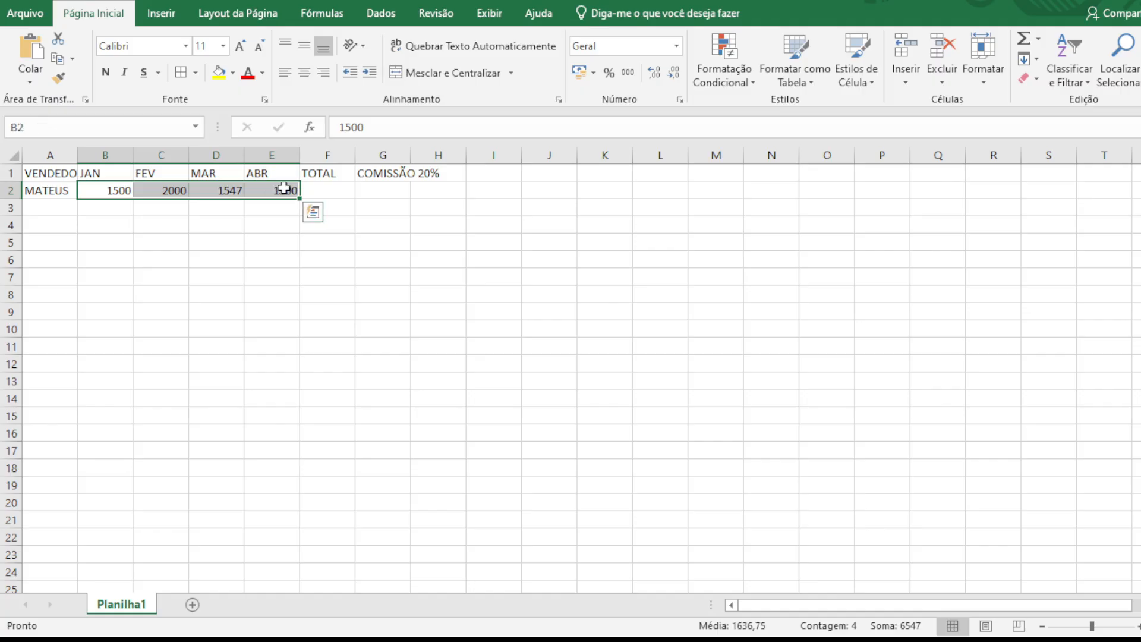
pyautogui.click(579, 73)
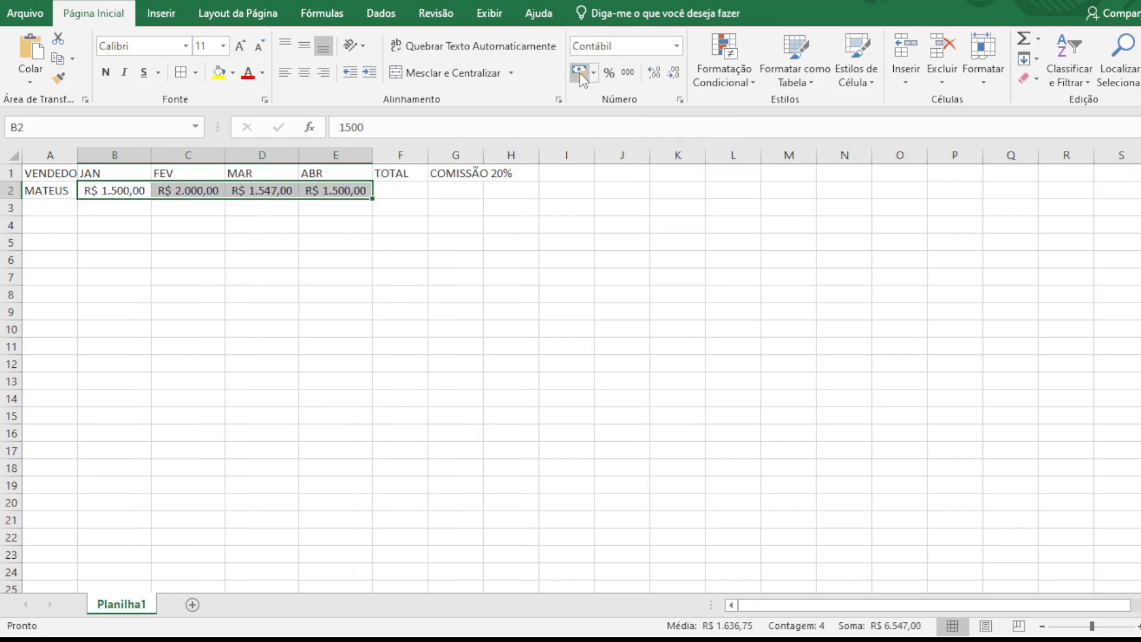
pyautogui.click(279, 376)
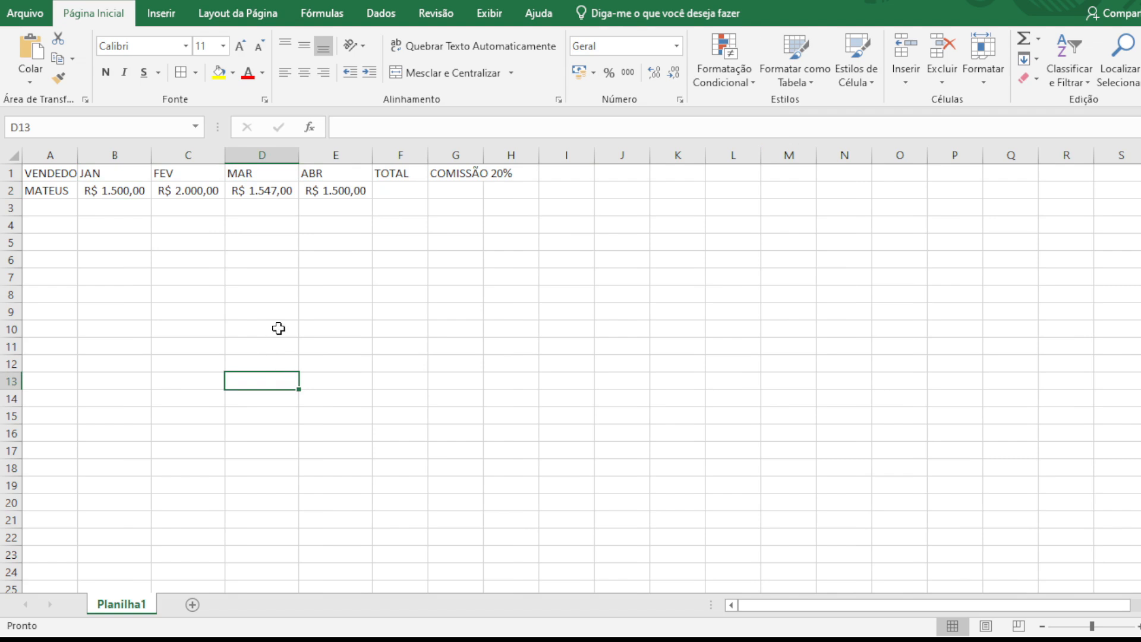
# Add borders to all cells of the table A1:G2 and center their contents horizontally
pyautogui.moveTo(45, 173); pyautogui.dragTo(455, 187)
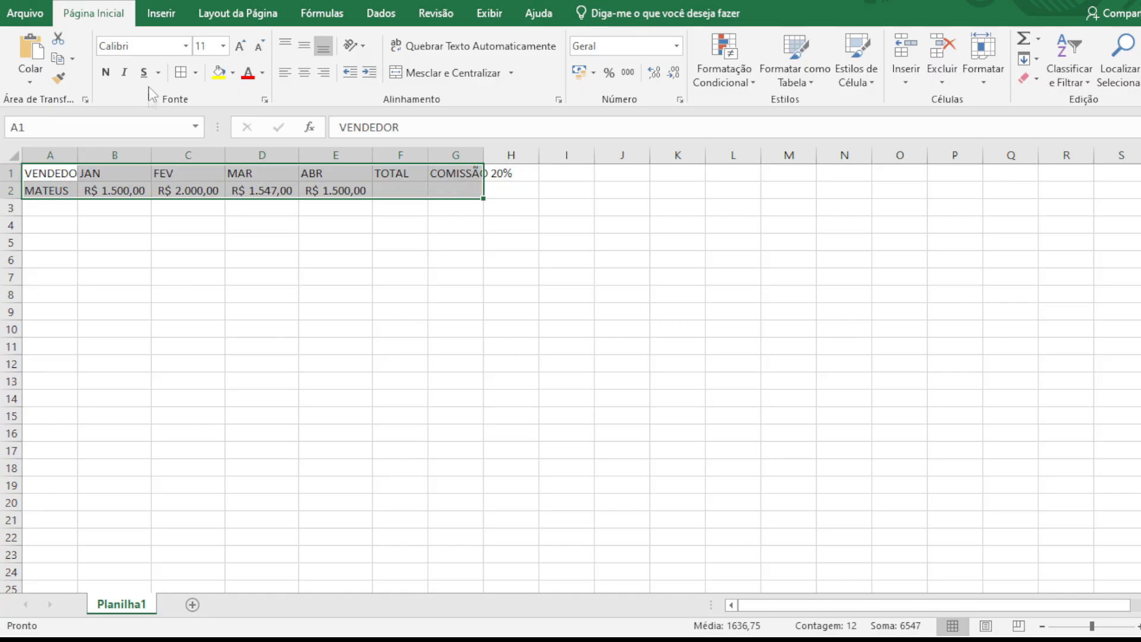
pyautogui.click(180, 72)
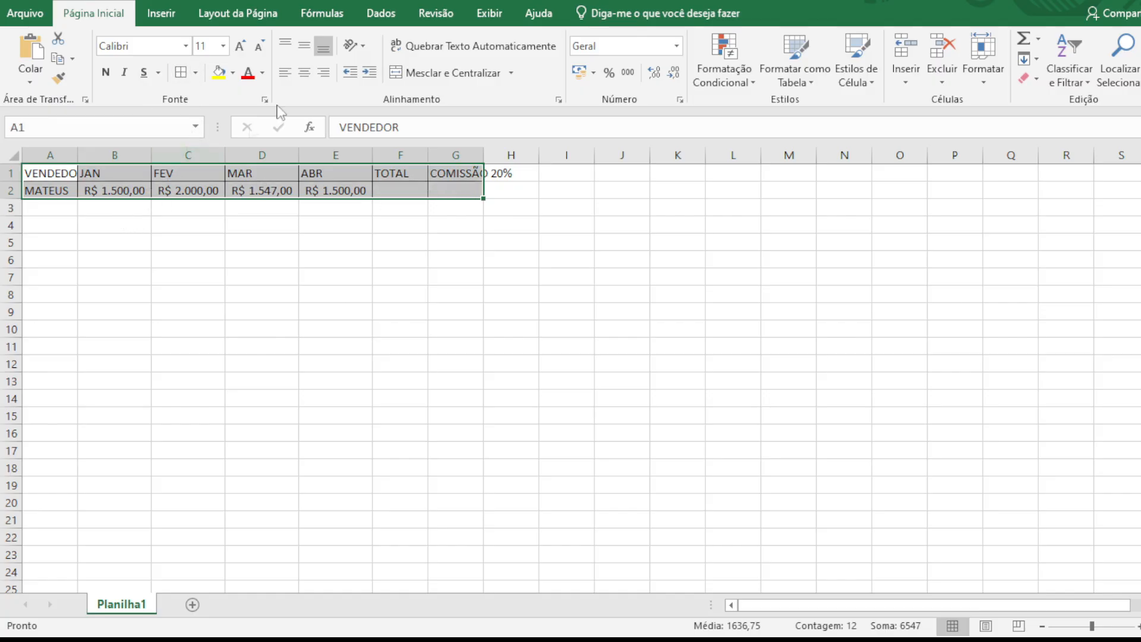
pyautogui.click(305, 73)
pyautogui.click(114, 346)
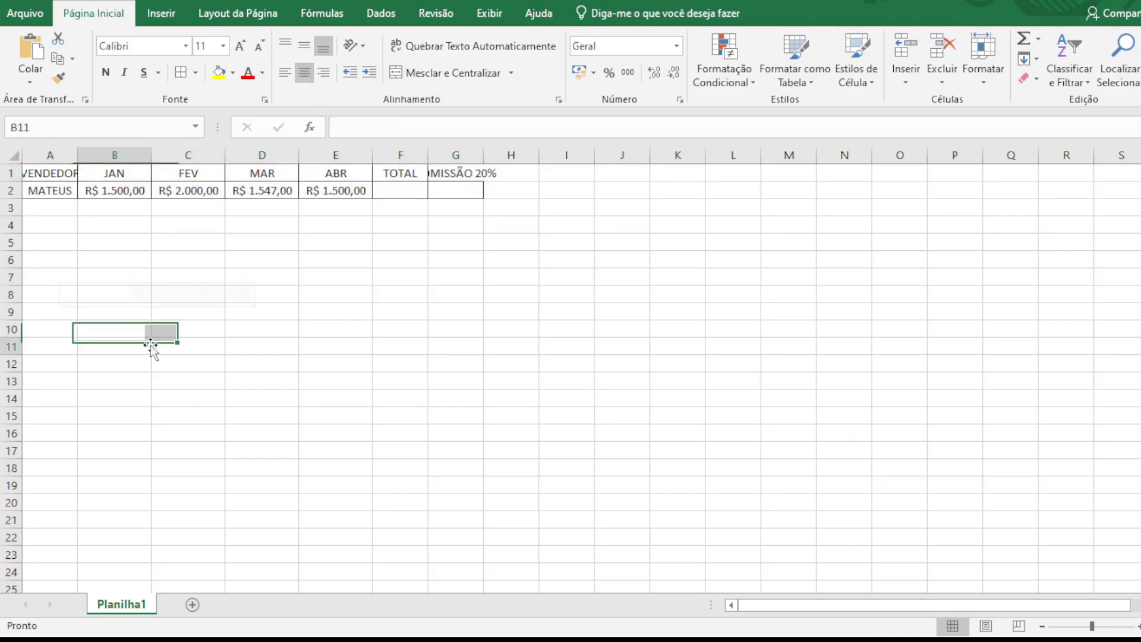
# Make the header row A1:G1 bold and fill it with yellow
pyautogui.moveTo(49, 173); pyautogui.dragTo(461, 161)
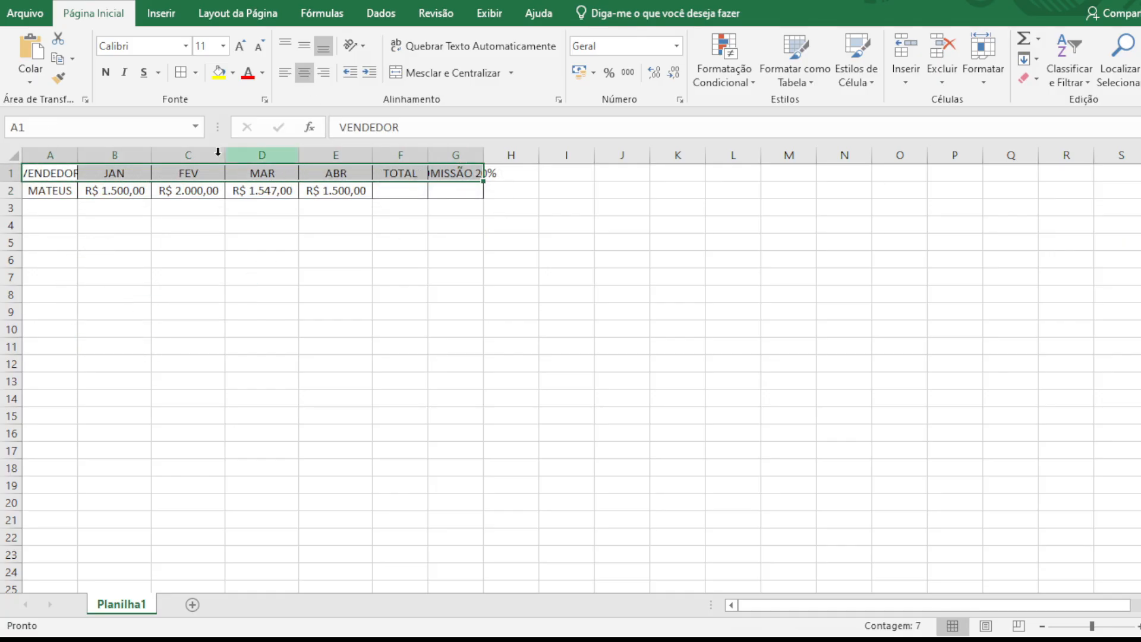
pyautogui.click(106, 73)
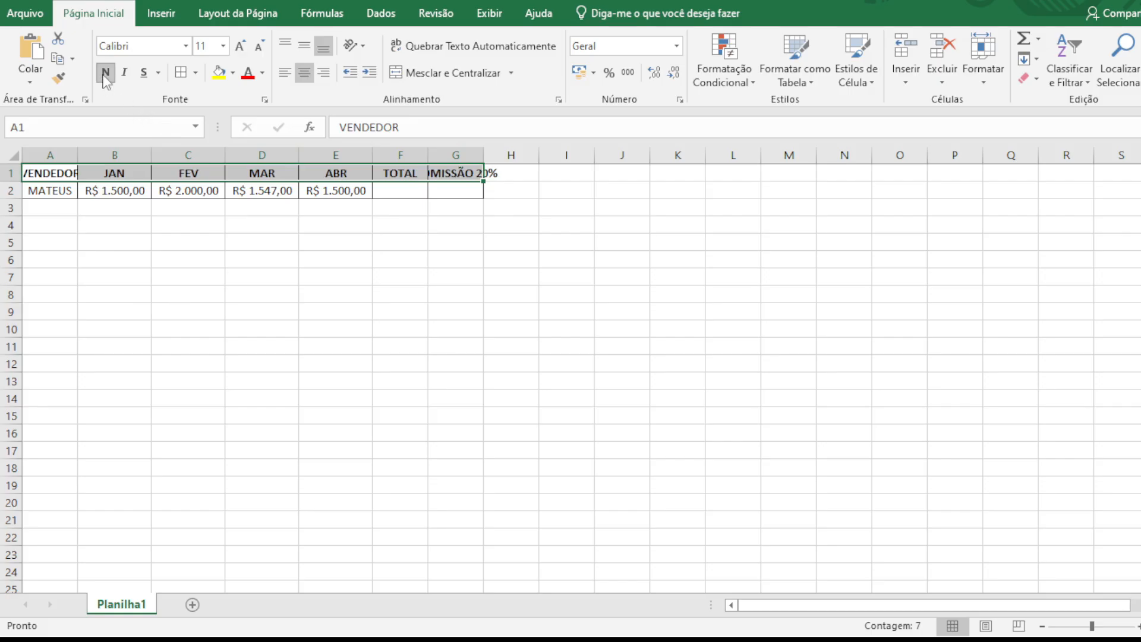
pyautogui.click(220, 72)
pyautogui.click(238, 369)
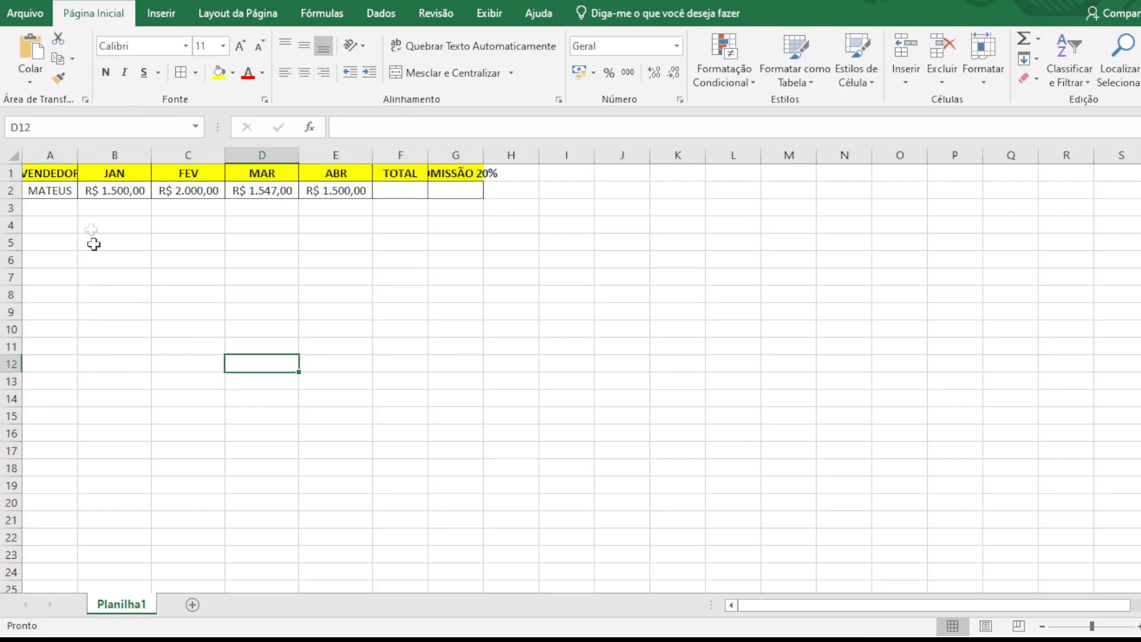
# Autofit the widths of columns A and G to their header text
pyautogui.doubleClick(78, 149)
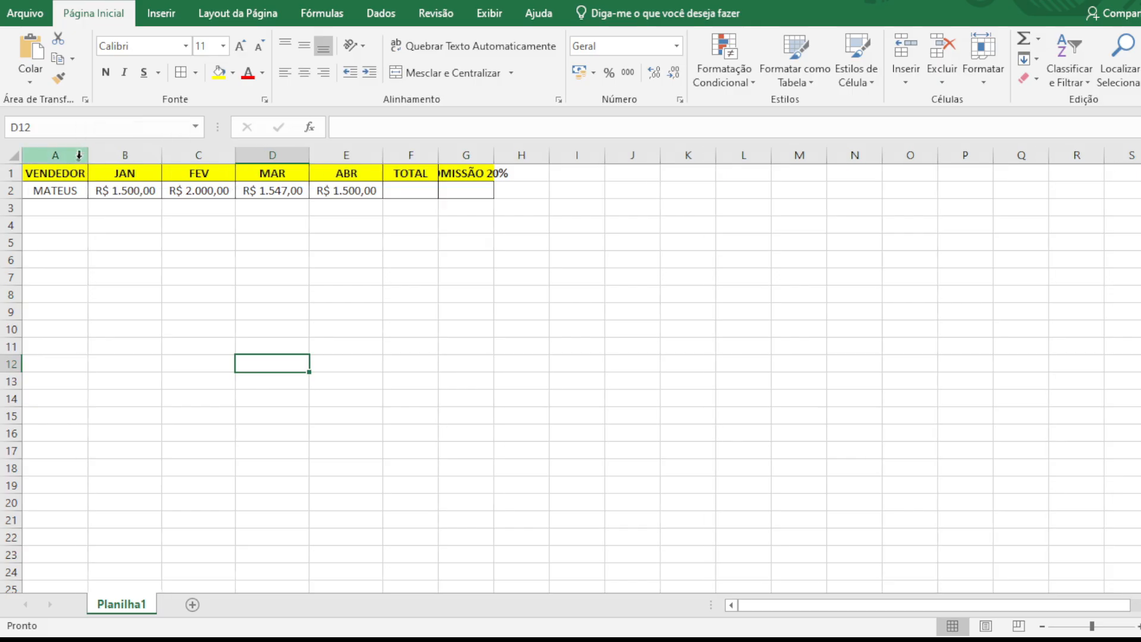
pyautogui.doubleClick(494, 149)
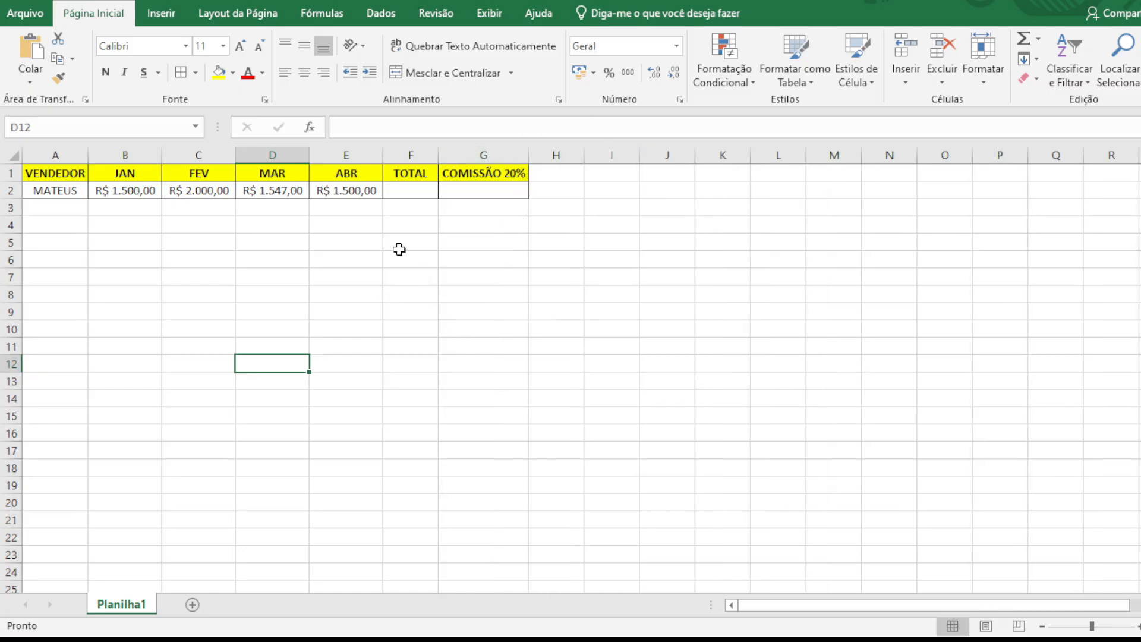
# Total the January to April sales from B2:E2 into F2 with the automatic Soma function
pyautogui.click(410, 190)
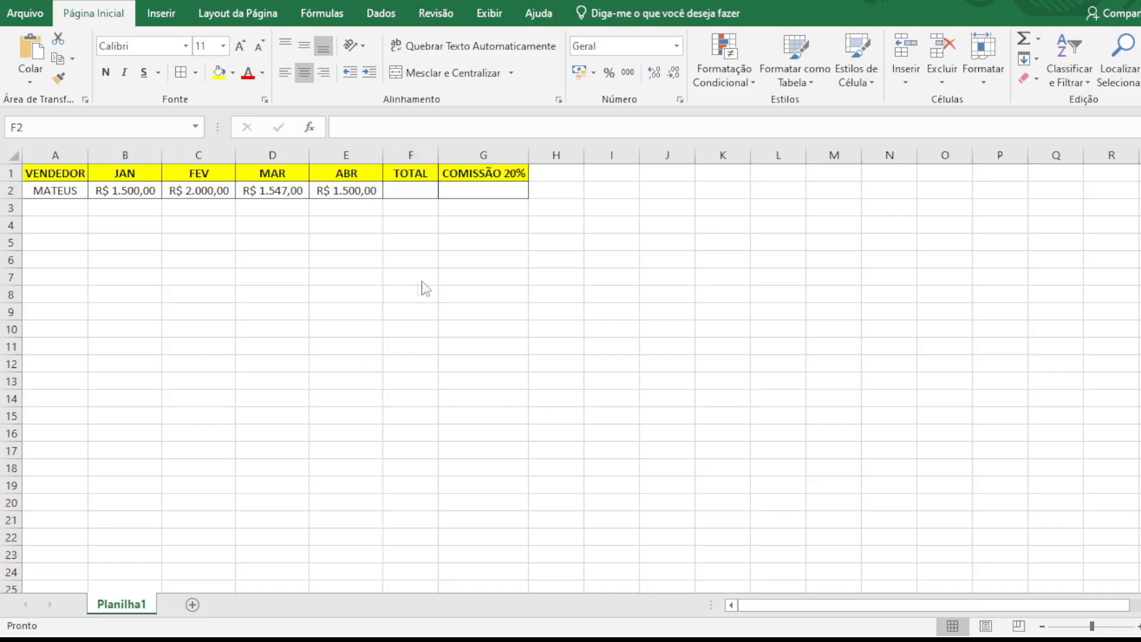
pyautogui.click(414, 187)
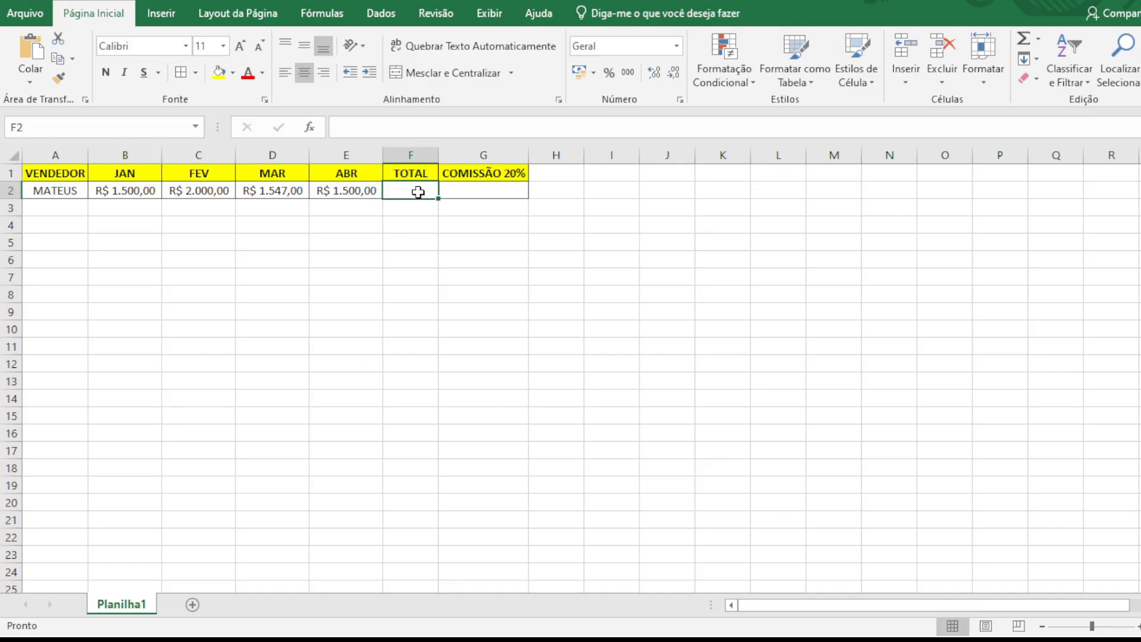
pyautogui.click(122, 189)
pyautogui.moveTo(153, 189); pyautogui.dragTo(363, 189)
pyautogui.click(407, 189)
pyautogui.moveTo(122, 189); pyautogui.dragTo(428, 188)
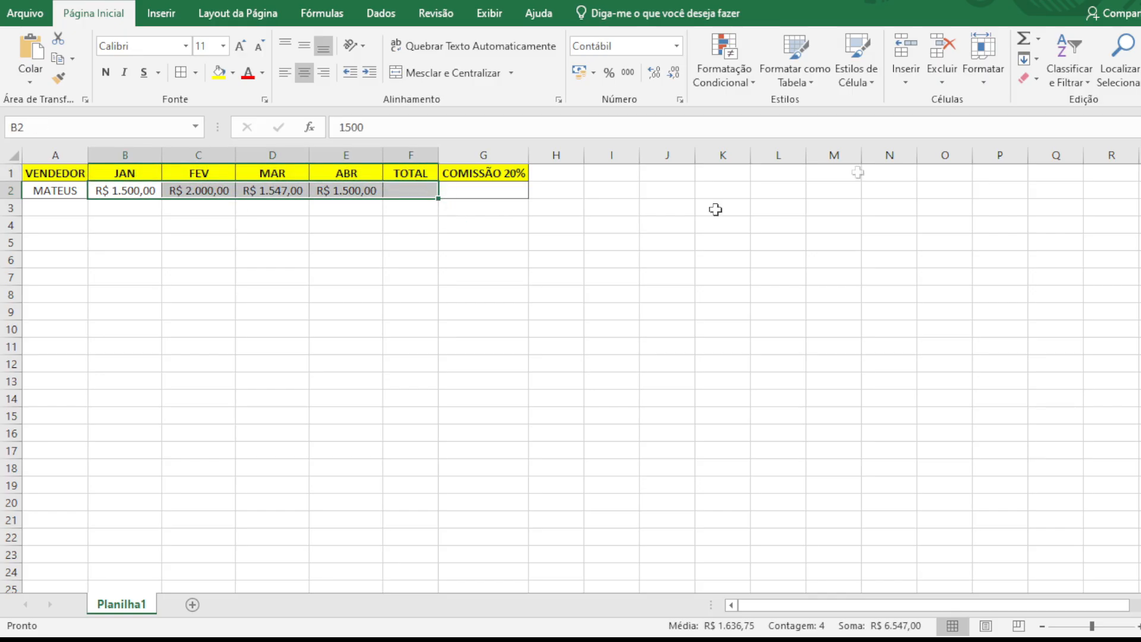
pyautogui.click(1039, 41)
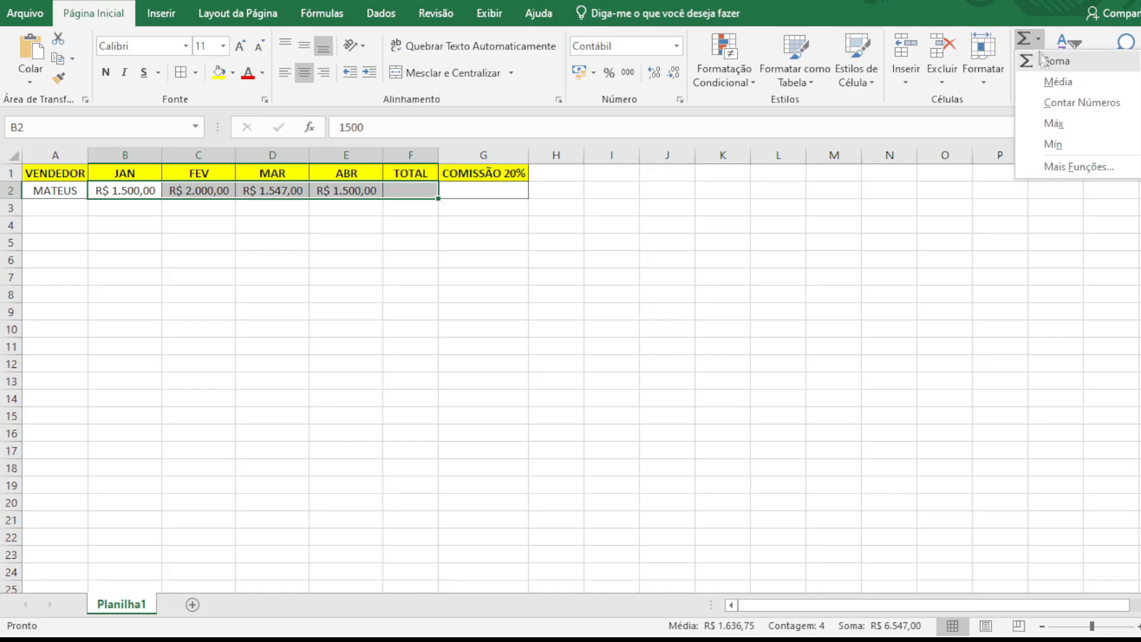
pyautogui.click(1081, 64)
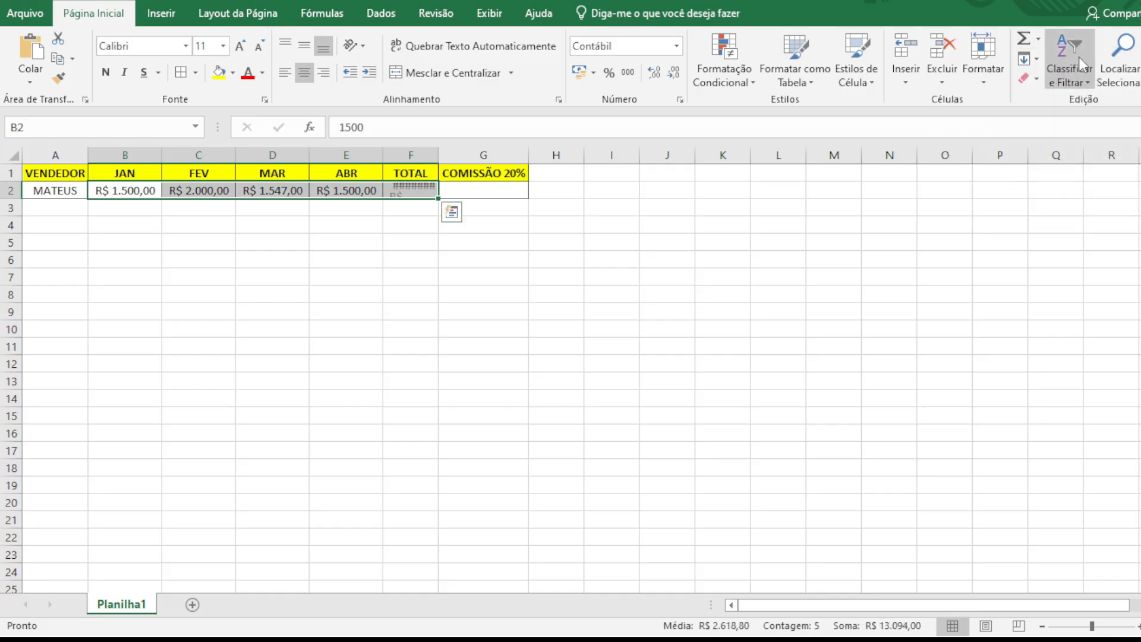
pyautogui.click(448, 331)
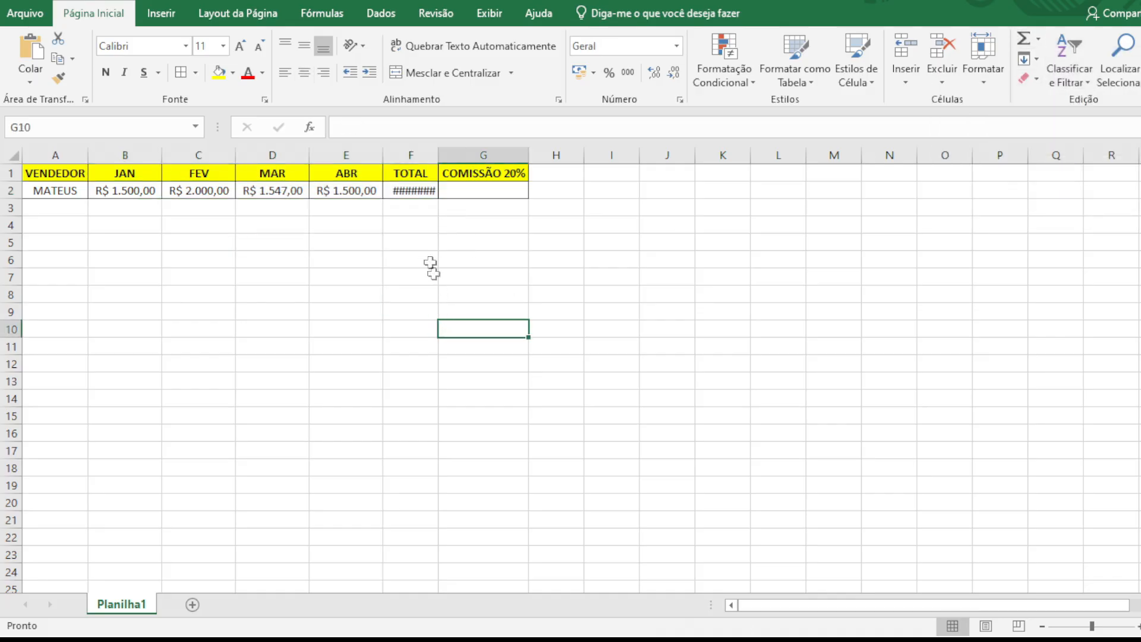
# Widen column F so the total in F2 fits, and make that total bold
pyautogui.click(415, 190)
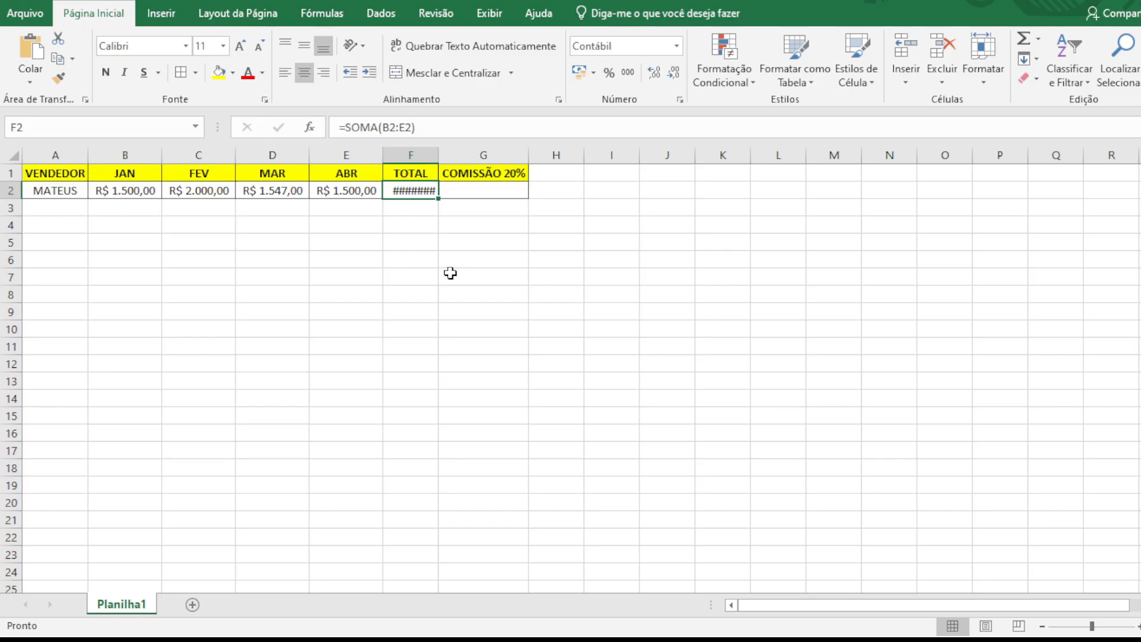
pyautogui.doubleClick(436, 154)
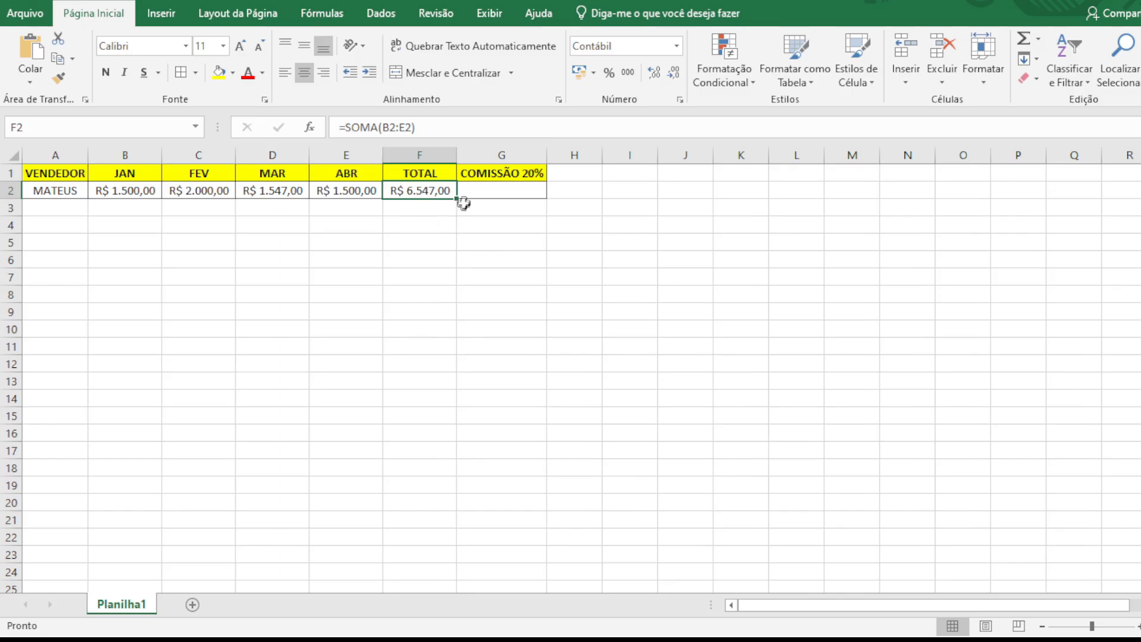
pyautogui.moveTo(456, 154); pyautogui.dragTo(464, 154)
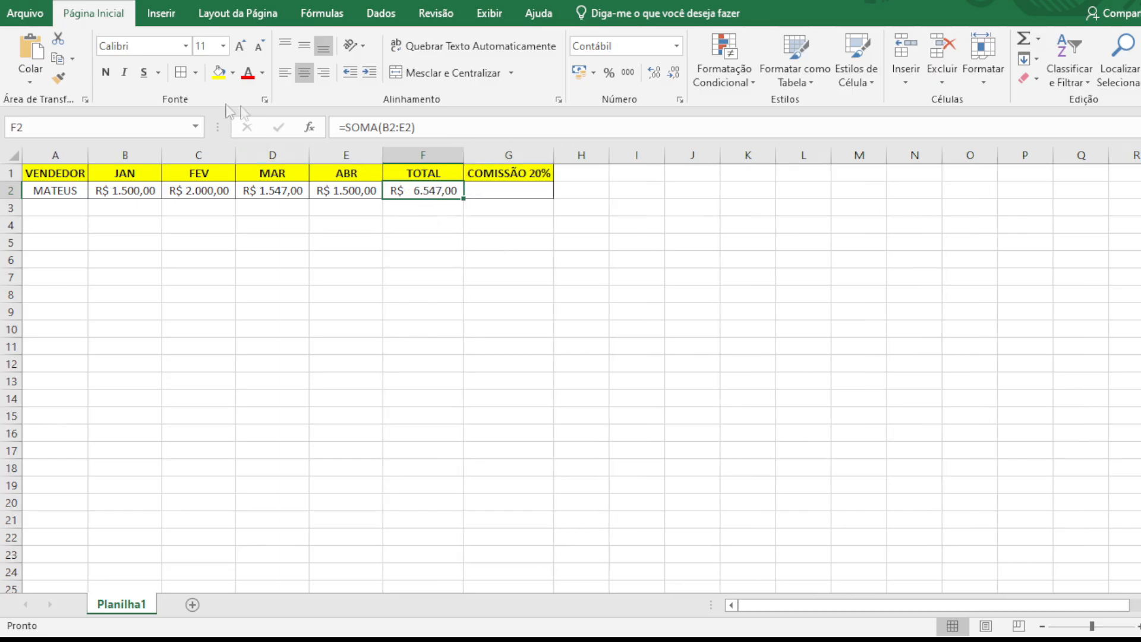
pyautogui.click(106, 72)
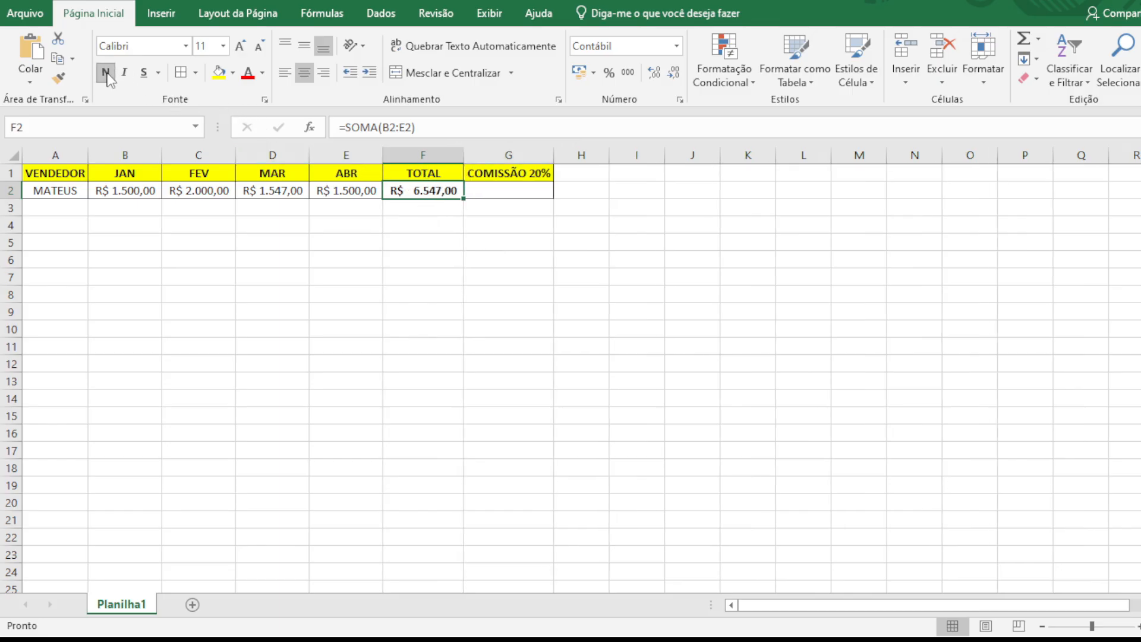
# Widen column G slightly and calculate the commission in G2 with the formula =F2*20%
pyautogui.click(515, 189)
pyautogui.moveTo(553, 154); pyautogui.dragTo(583, 155)
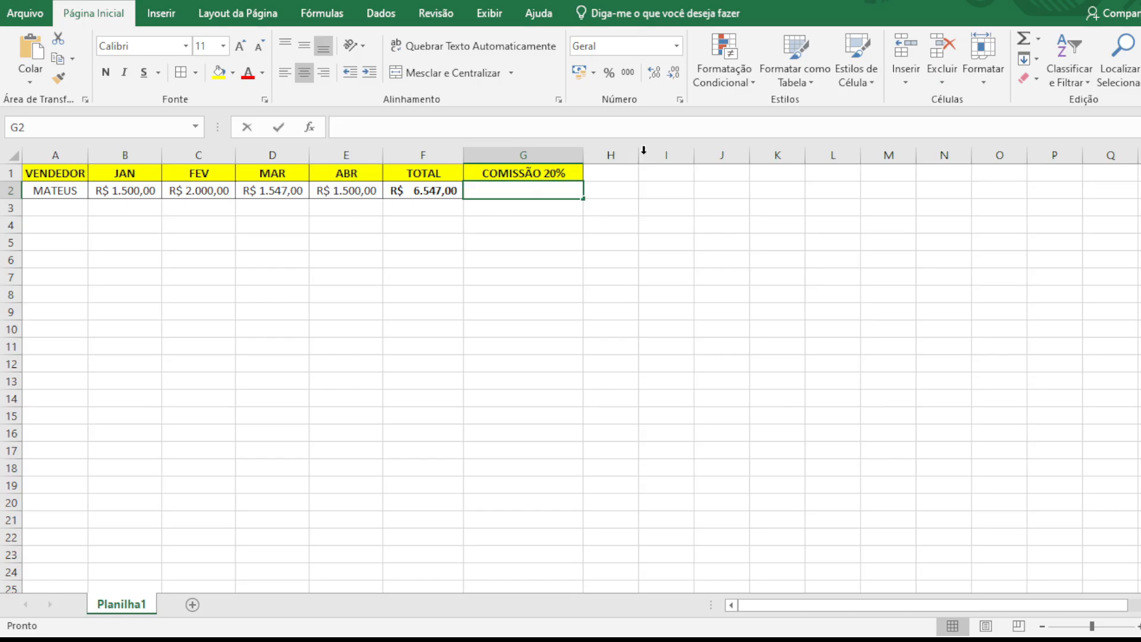
pyautogui.write('=')
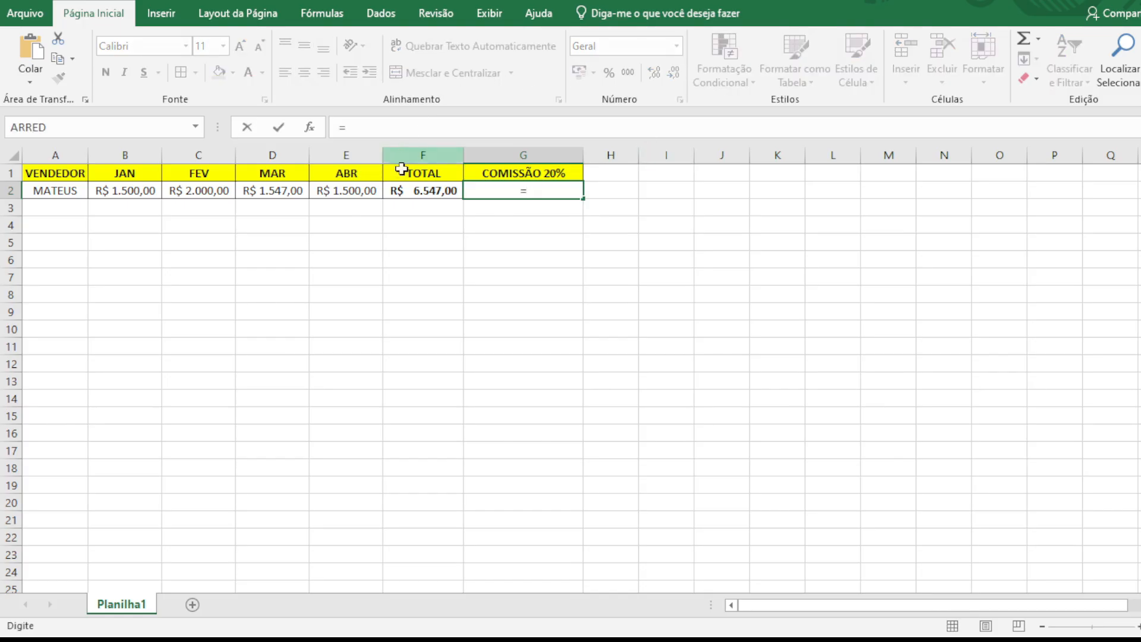
pyautogui.click(432, 191)
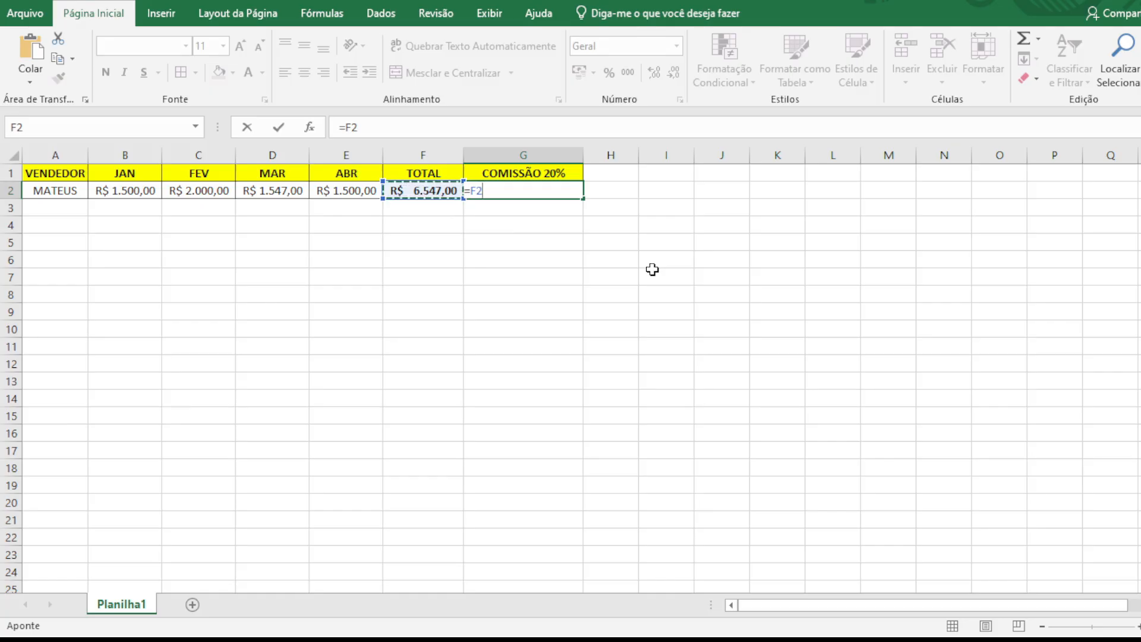
pyautogui.write('*')
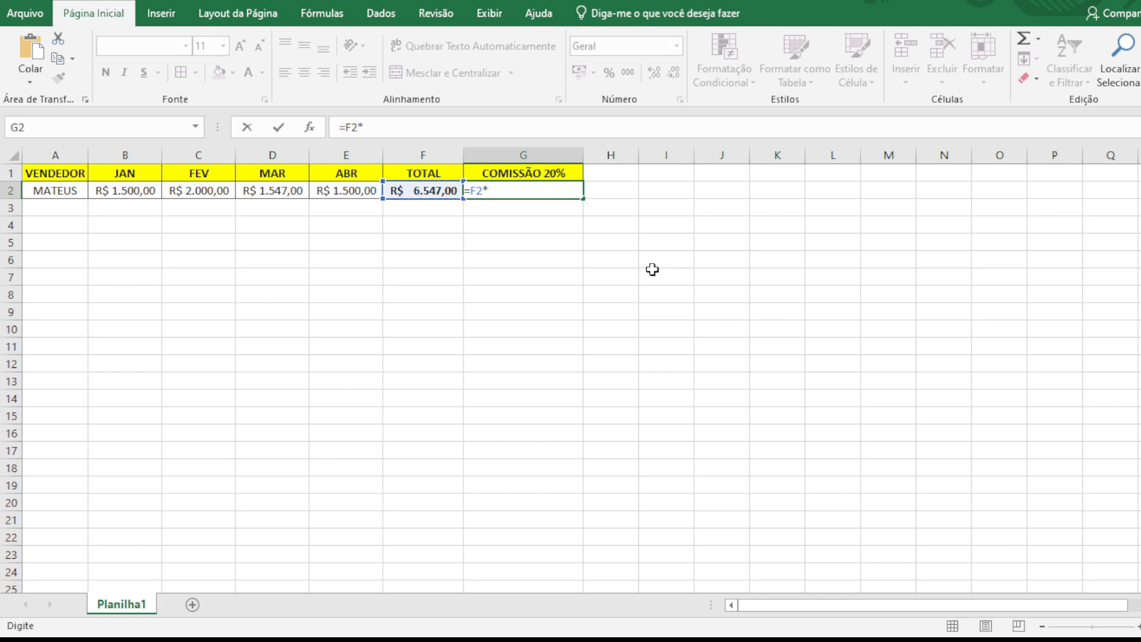
pyautogui.write('20%')
pyautogui.press('Return')
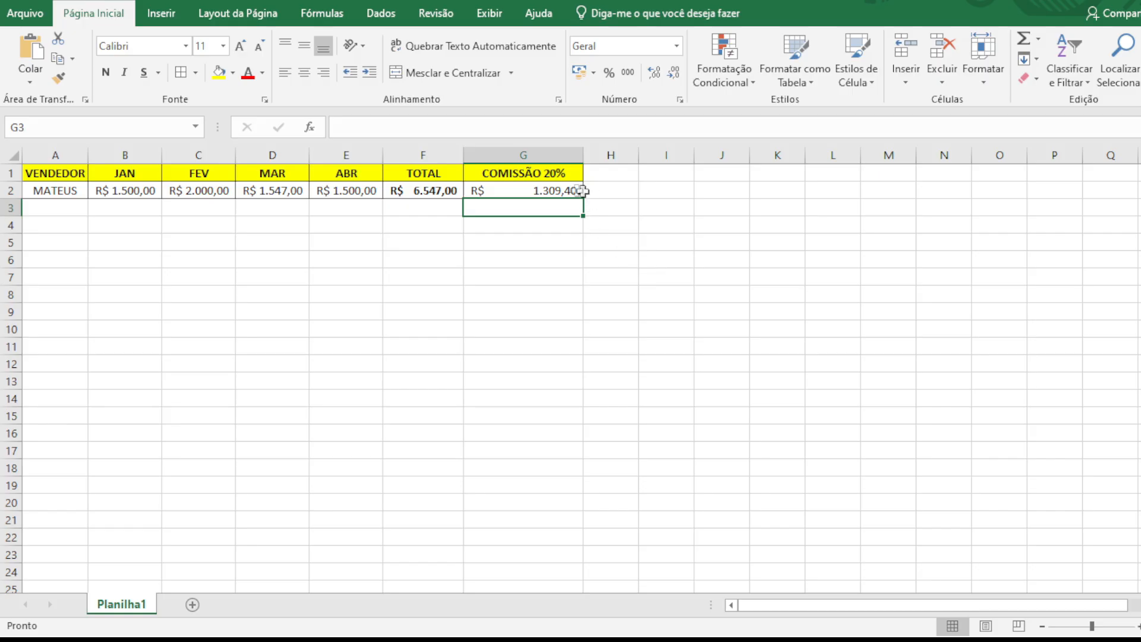
pyautogui.click(553, 192)
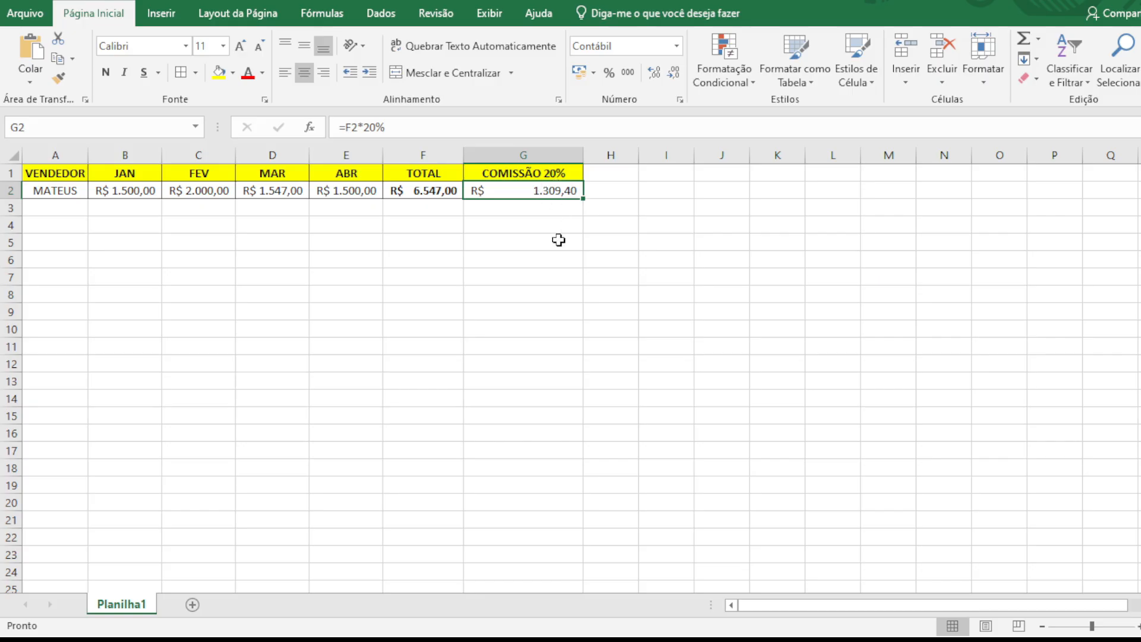
pyautogui.click(660, 189)
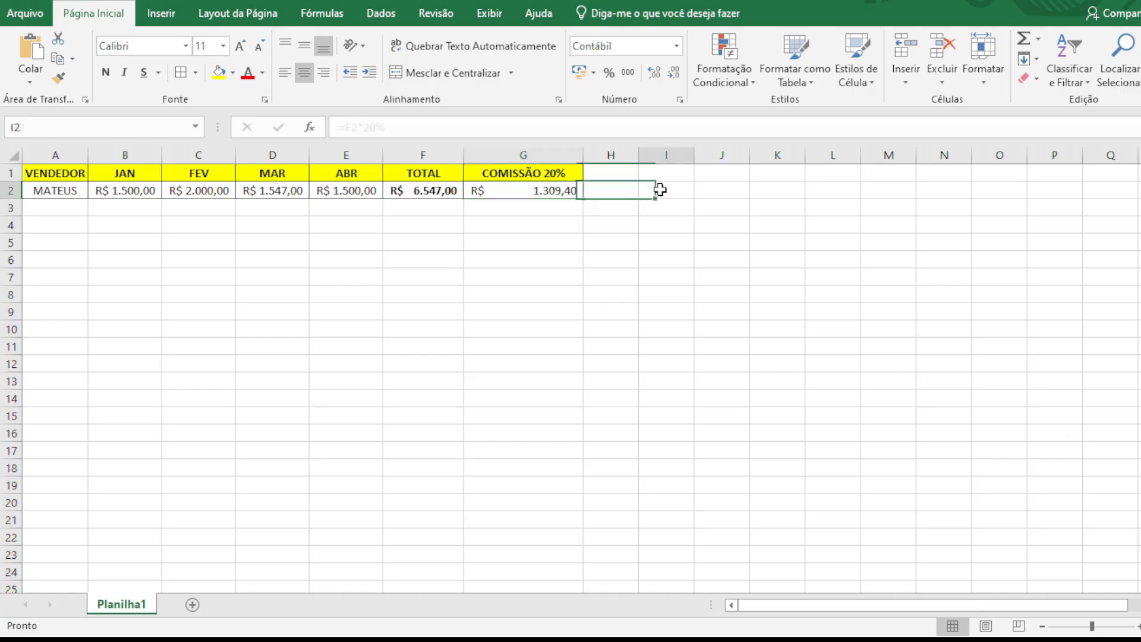
pyautogui.click(556, 190)
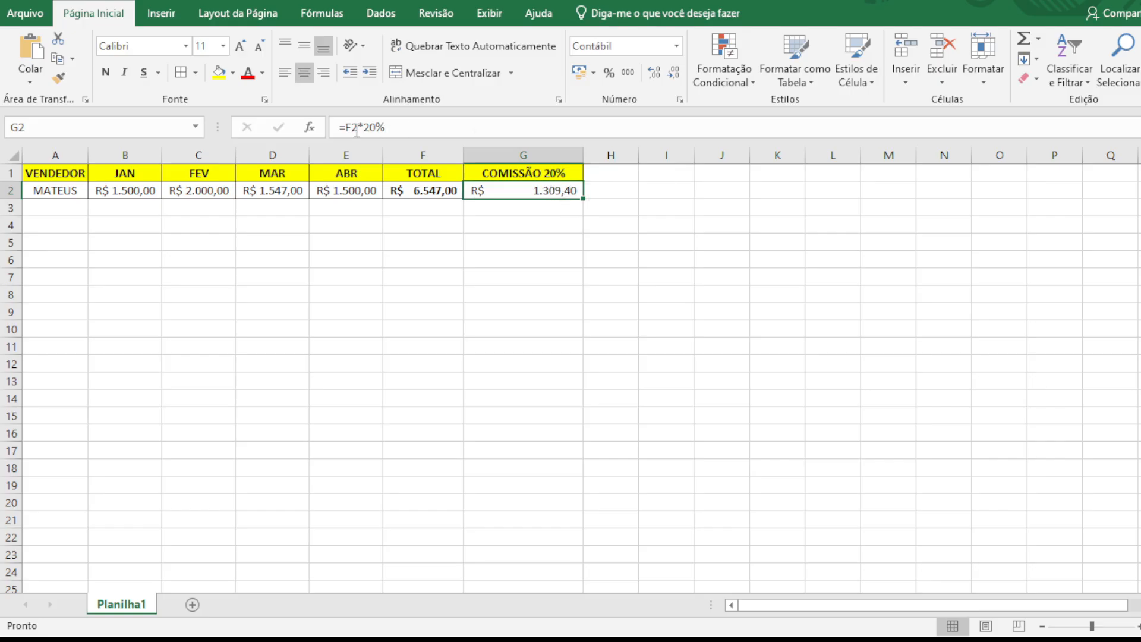
# Round the commission from G2 to the nearest ten in cell I2 with the formula =ARRED(G2;-1)
pyautogui.click(668, 184)
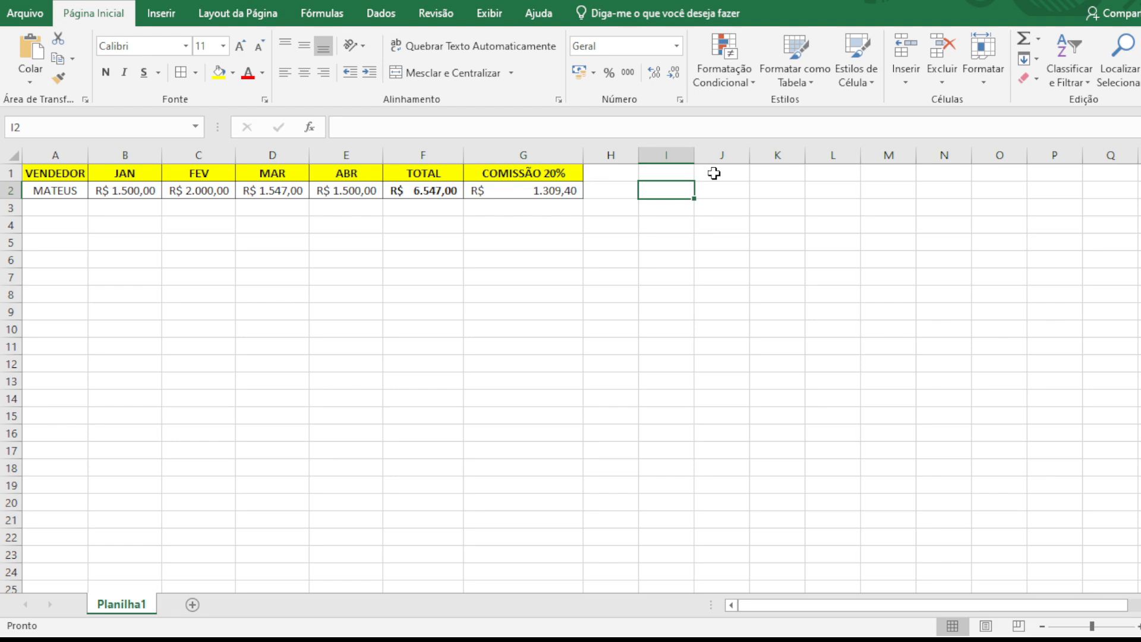
pyautogui.write('=')
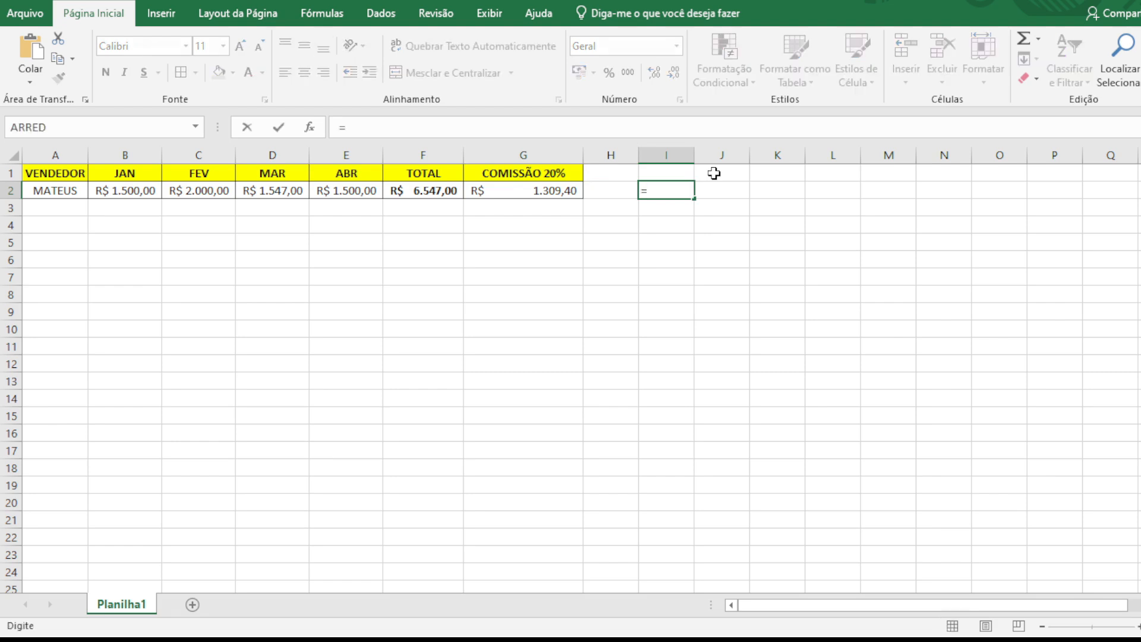
pyautogui.write('ARRED(')
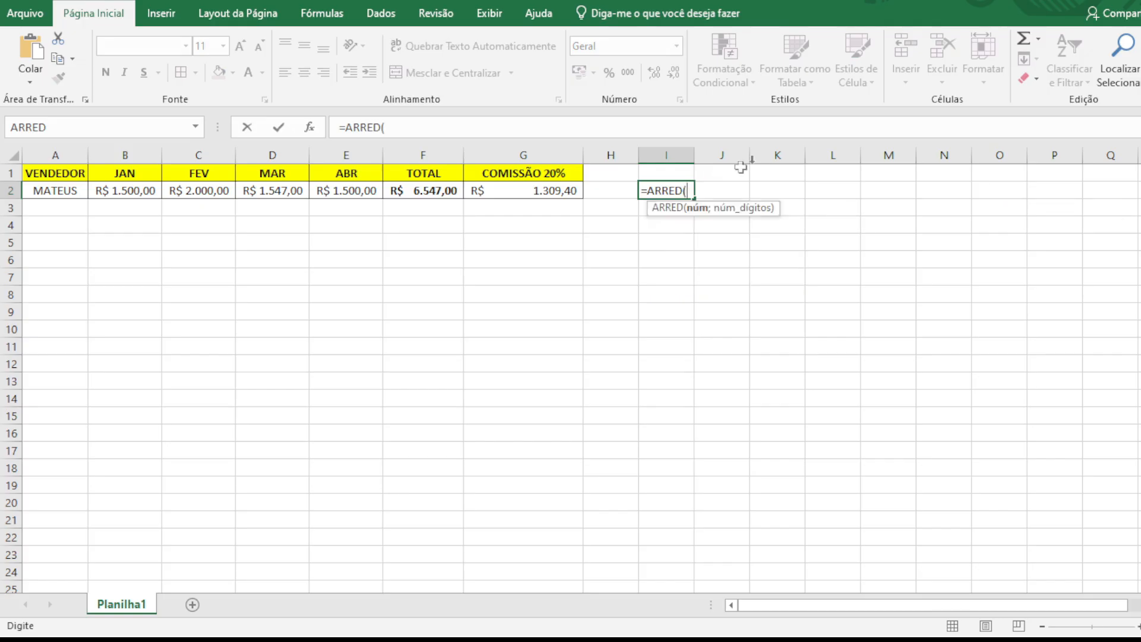
pyautogui.click(532, 191)
pyautogui.write(';')
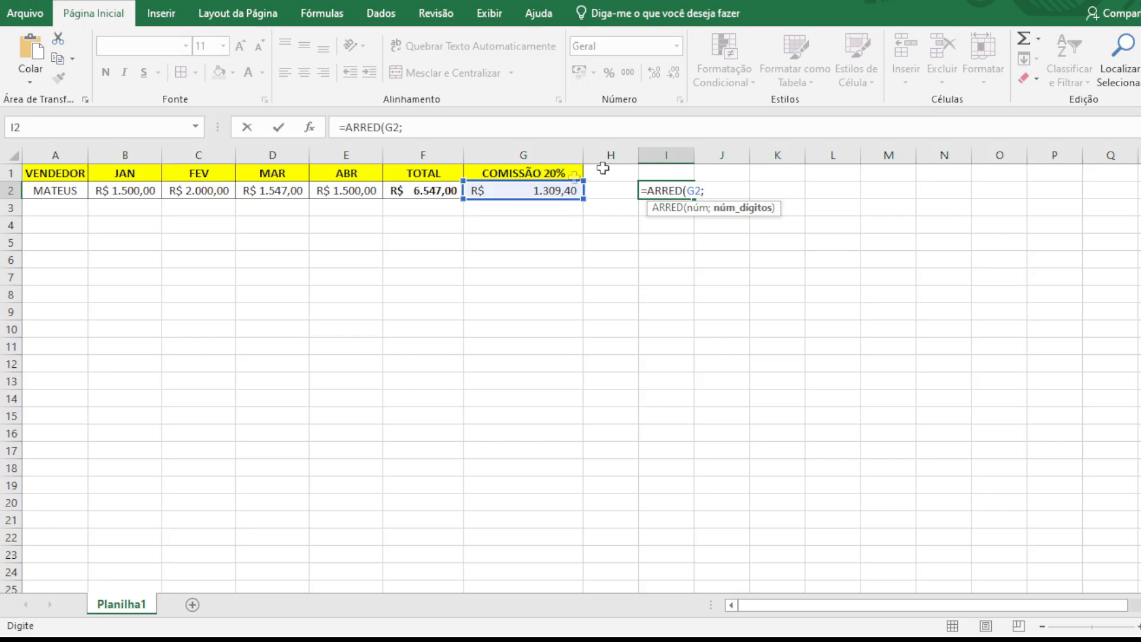
pyautogui.click(716, 187)
pyautogui.write('-1')
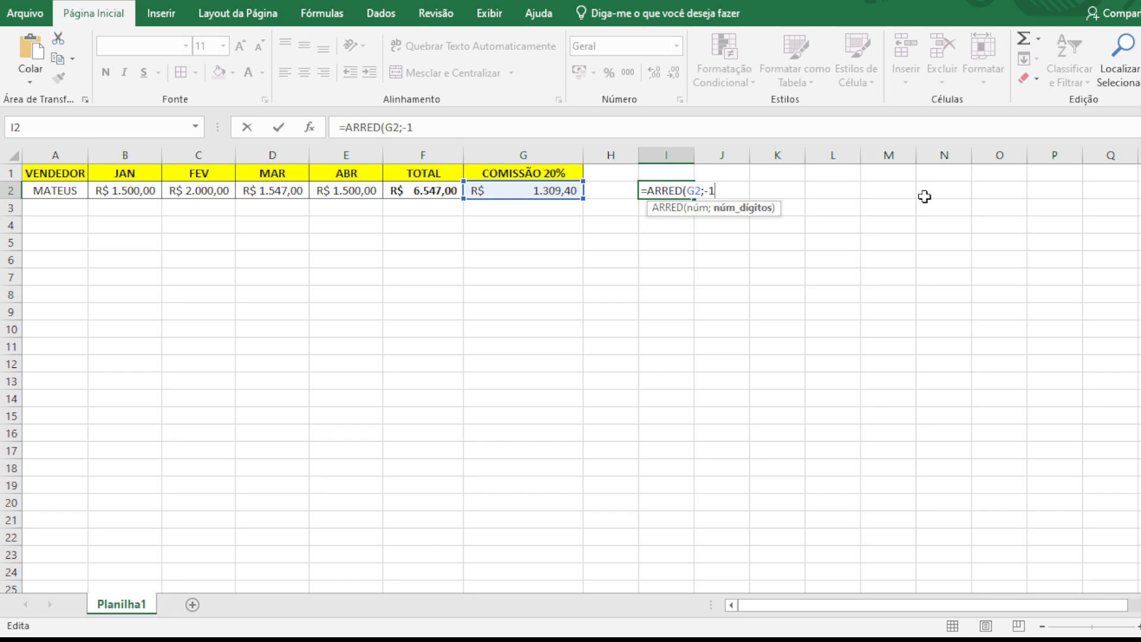
pyautogui.write(')')
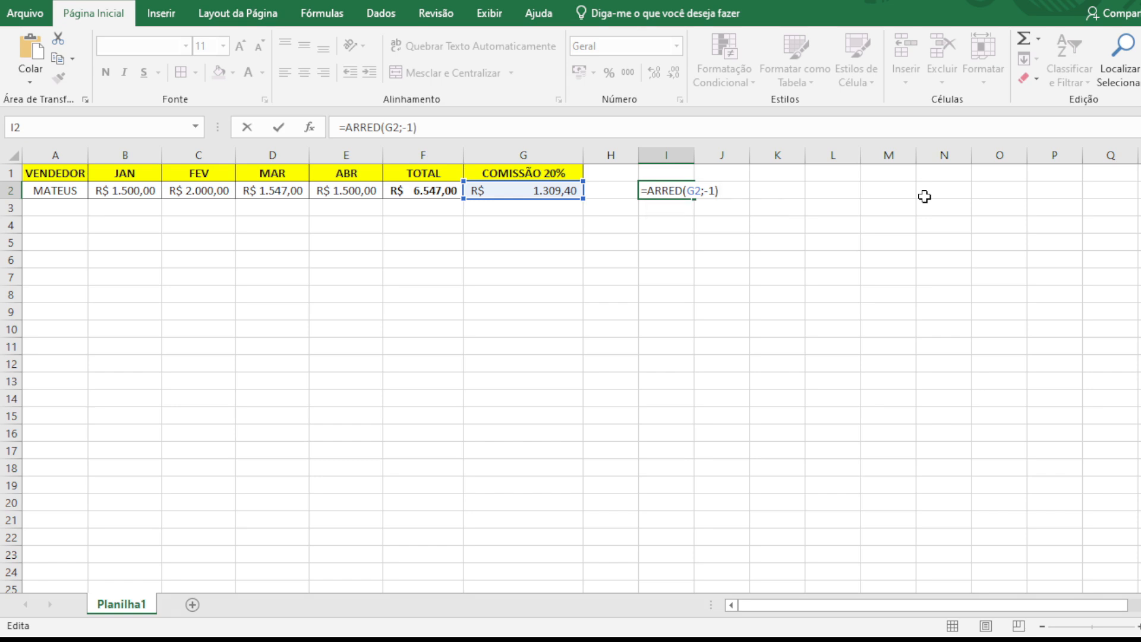
pyautogui.hotkey('ctrl', 'Return')
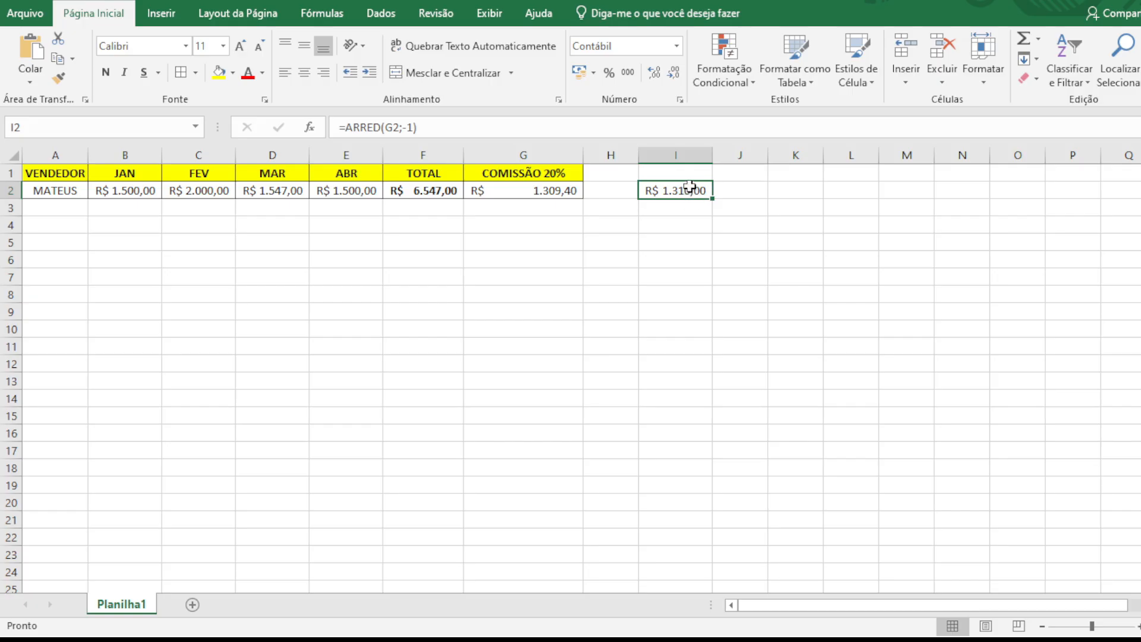
pyautogui.click(554, 192)
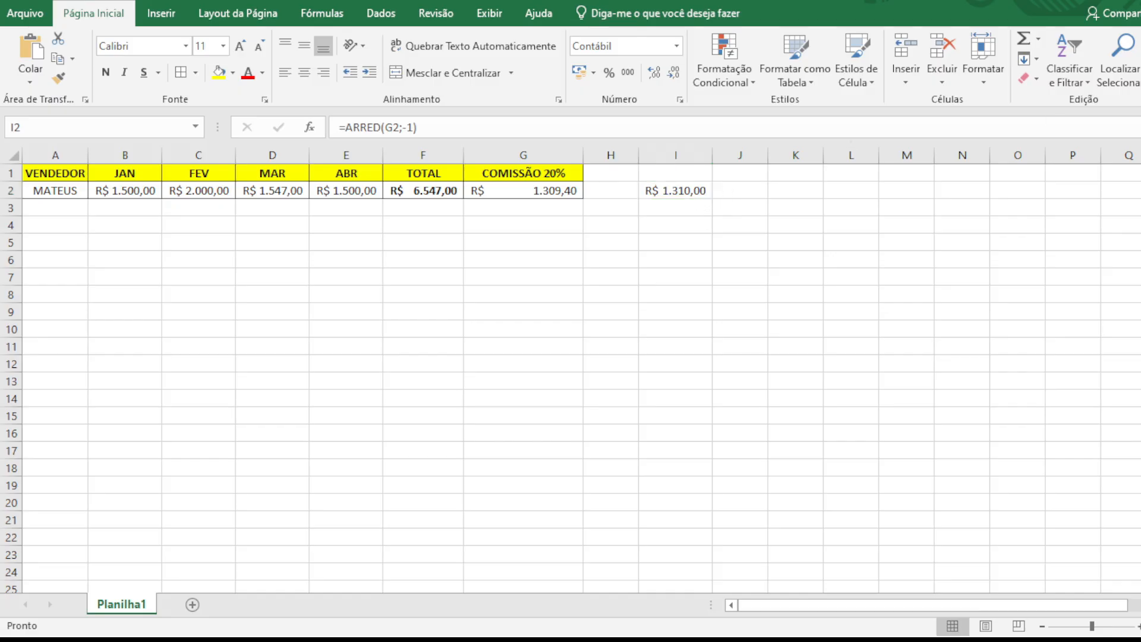
pyautogui.click(549, 193)
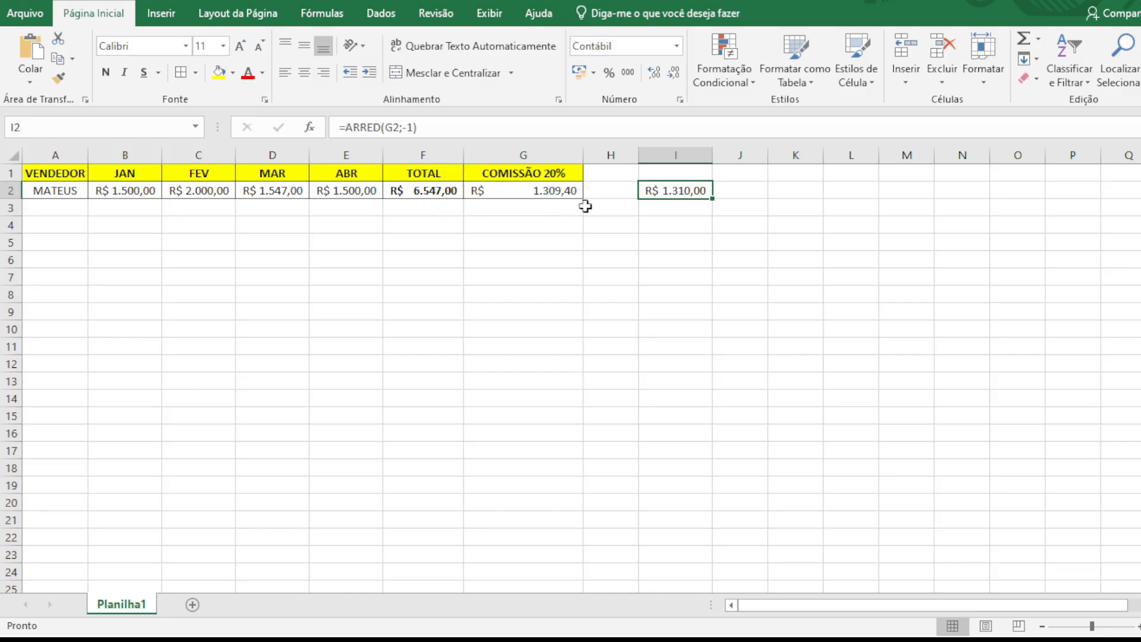
pyautogui.click(415, 126)
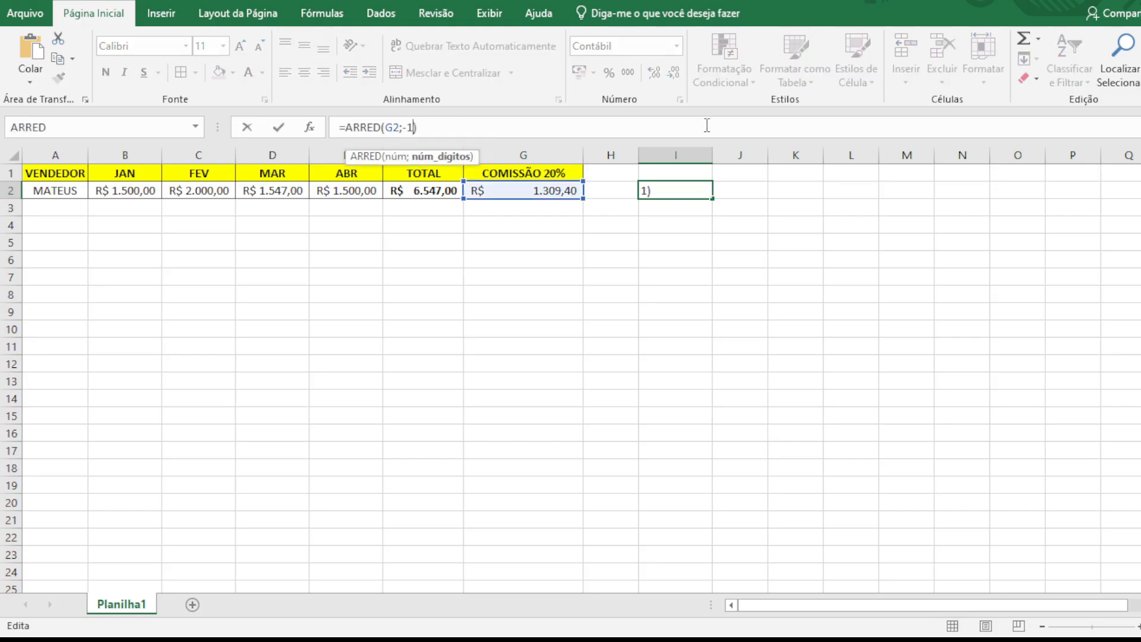
pyautogui.press('Return')
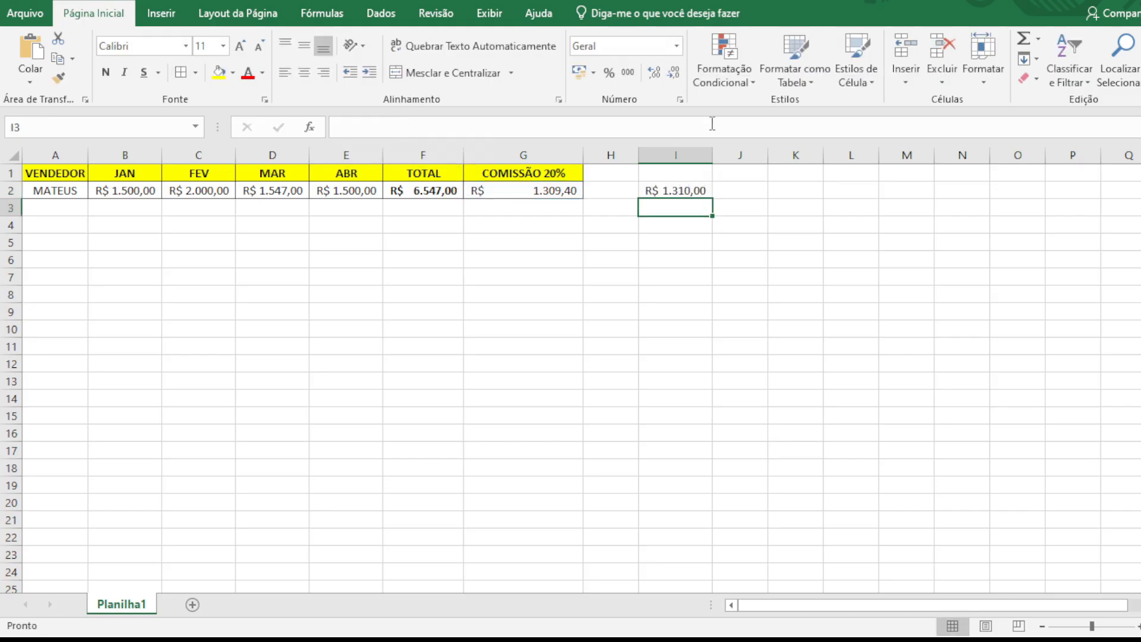
# Change the number of digits in the I2 rounding formula to -2, giving =ARRED(G2;-2)
pyautogui.click(676, 191)
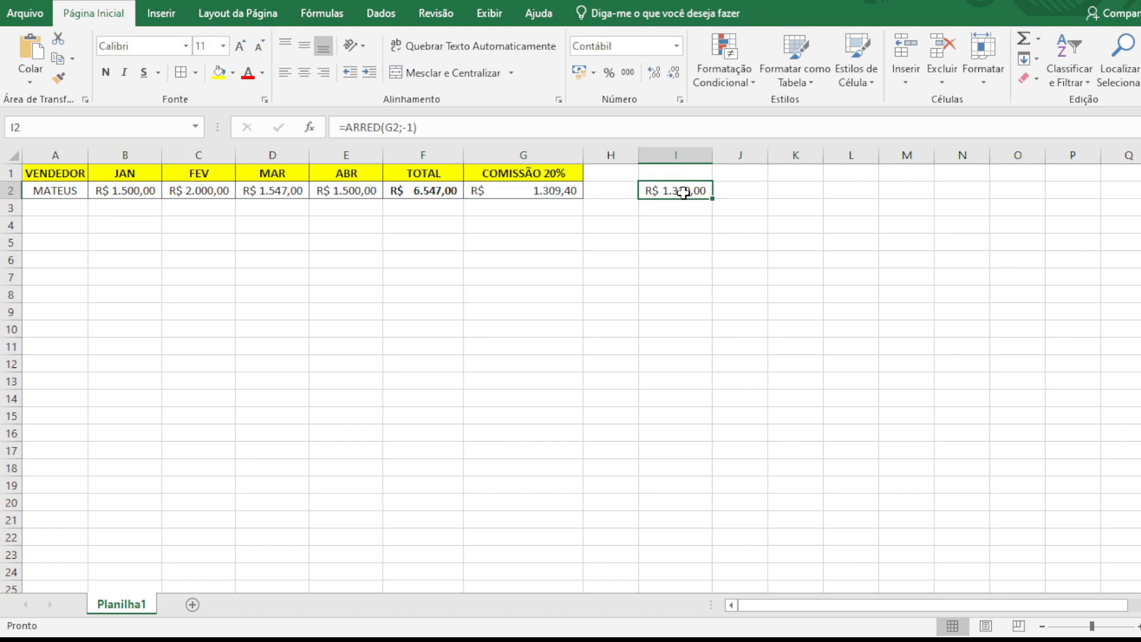
pyautogui.doubleClick(684, 190)
pyautogui.click(715, 190)
pyautogui.press('BackSpace')
pyautogui.write('2')
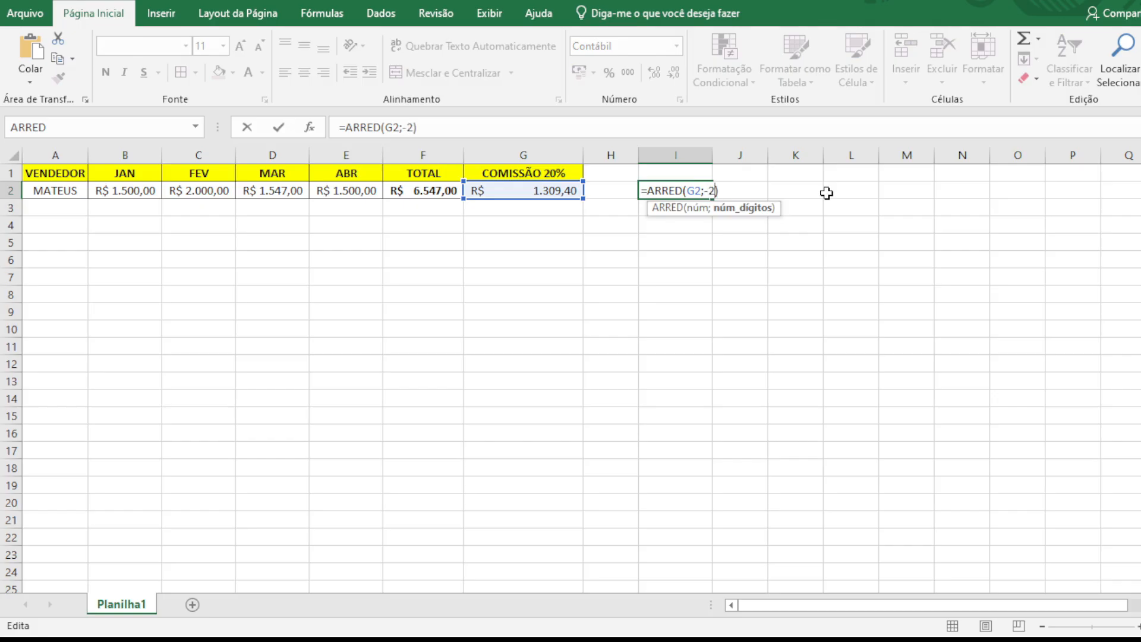
pyautogui.press('Return')
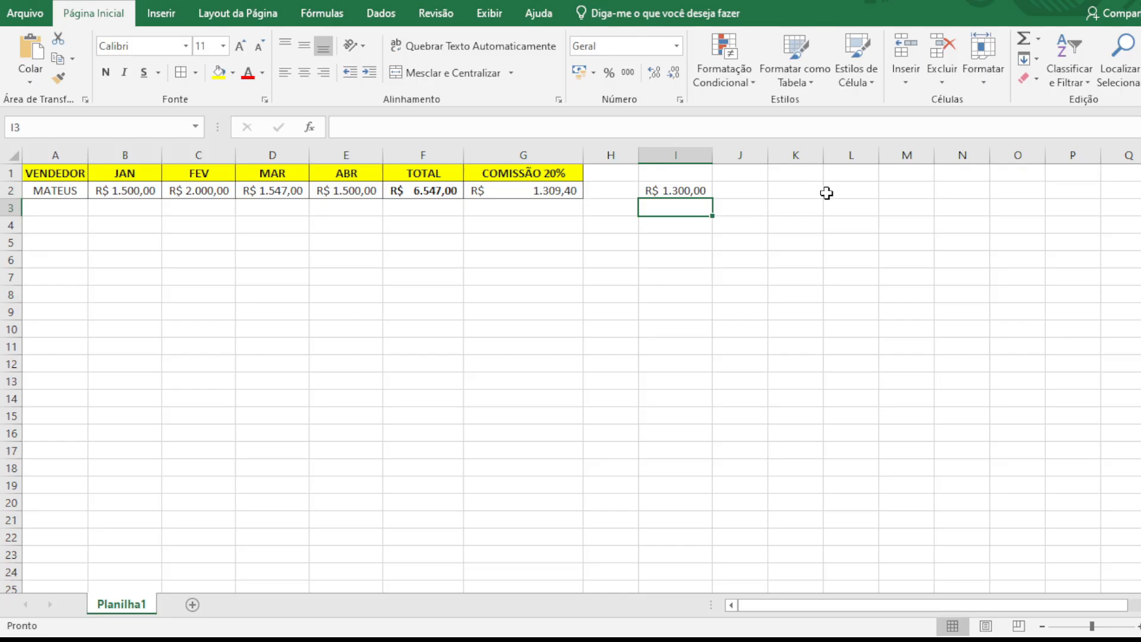
pyautogui.click(677, 190)
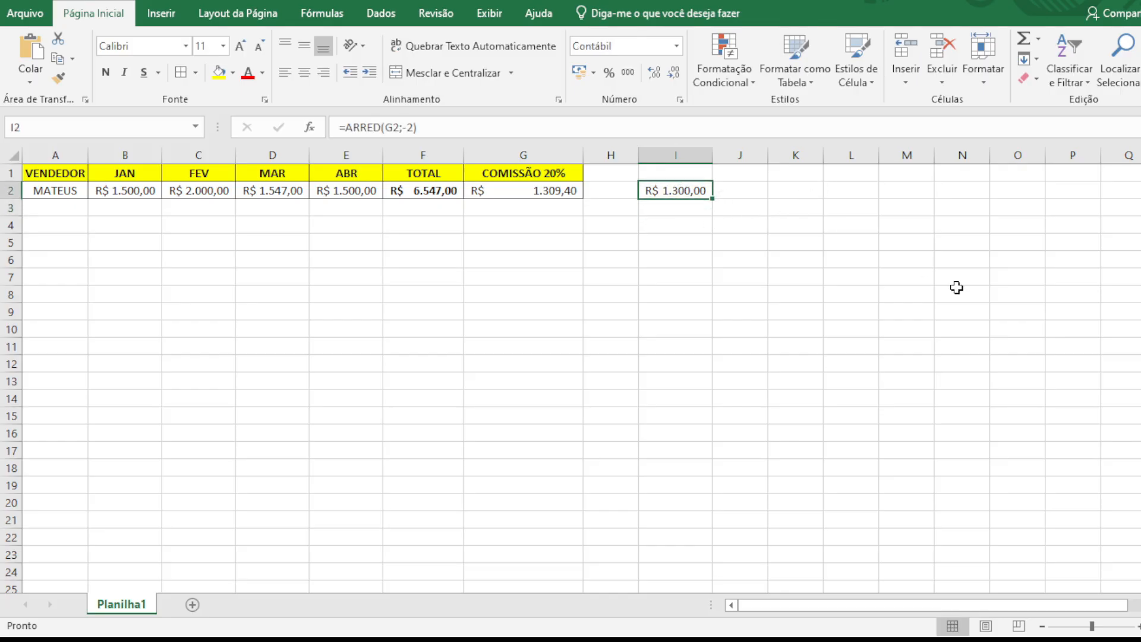
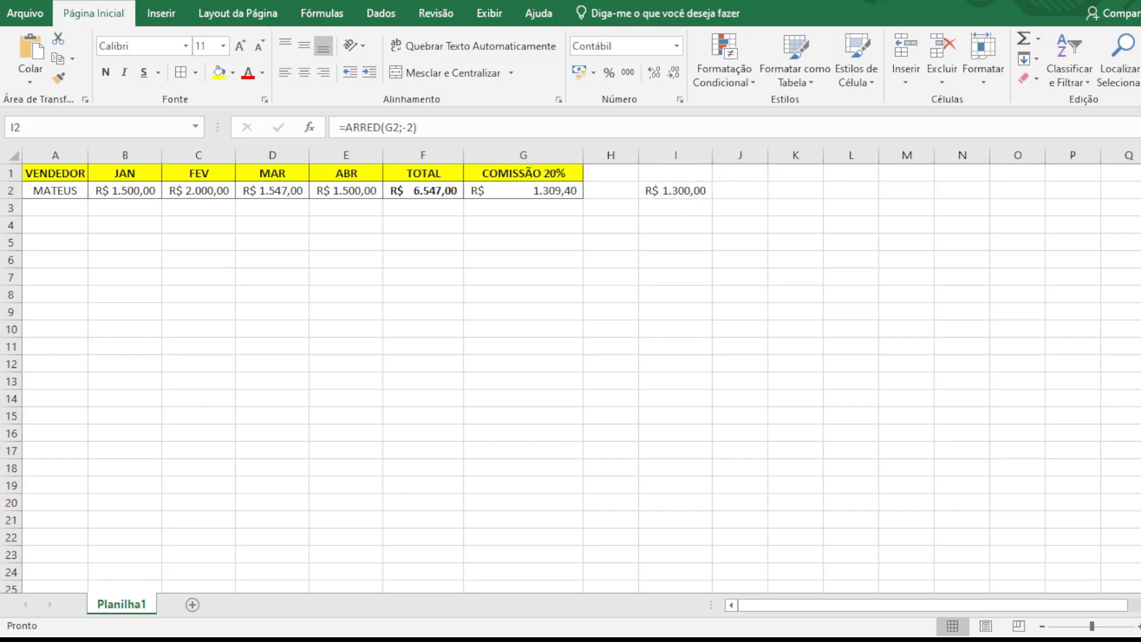
# Set the number of digits in the I2 rounding formula to -3, giving =ARRED(G2;-3)
pyautogui.click(691, 193)
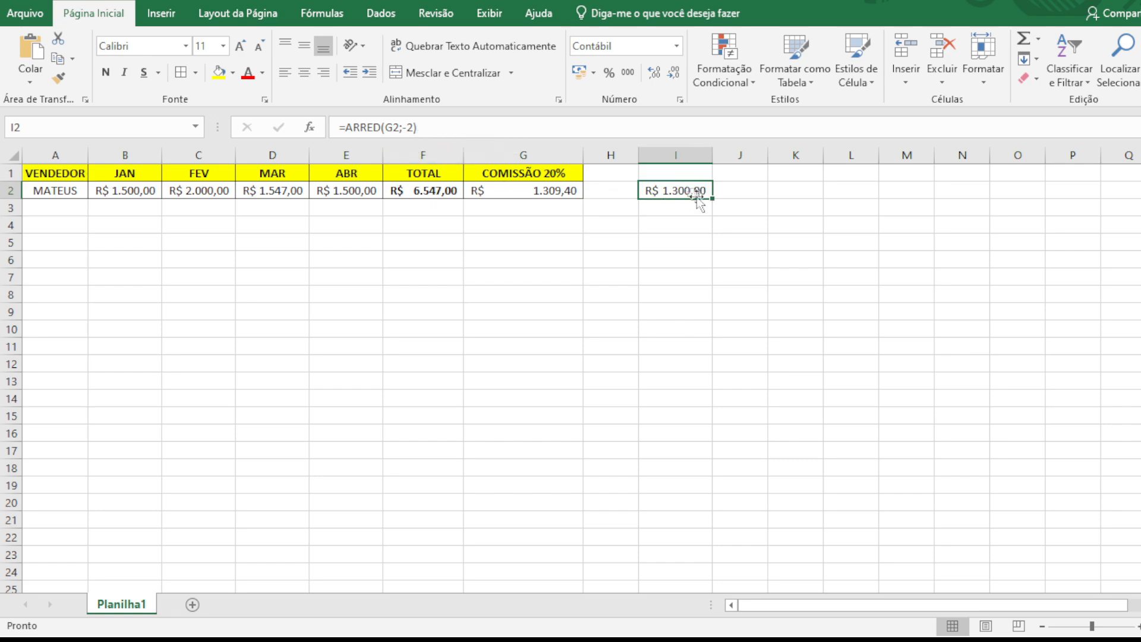
pyautogui.doubleClick(692, 192)
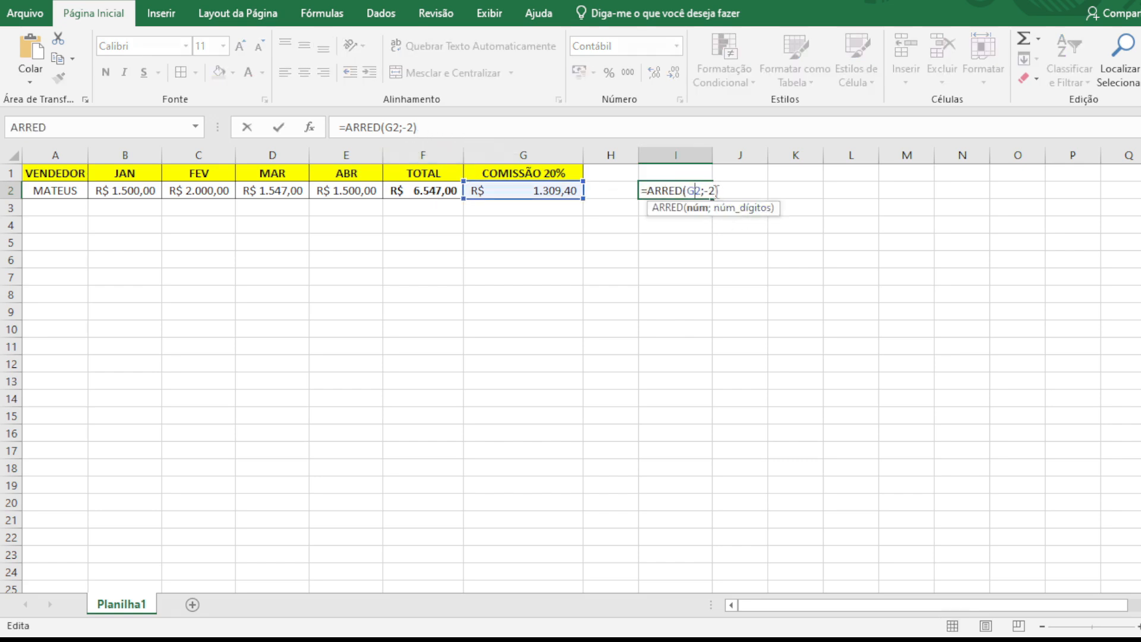
pyautogui.press('BackSpace')
pyautogui.write('3')
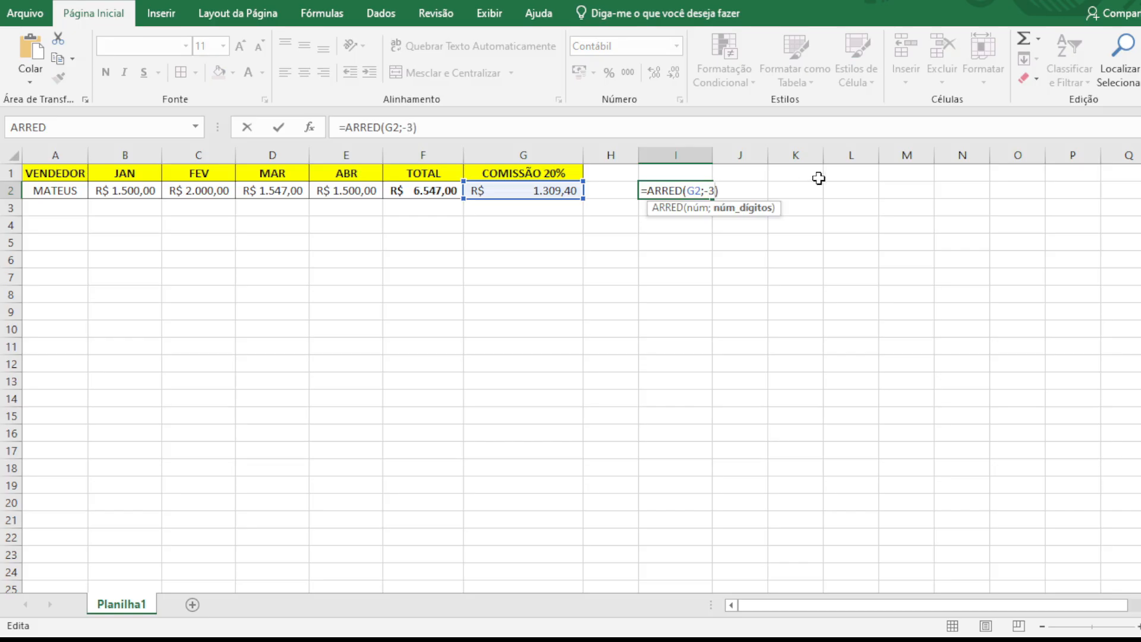
pyautogui.press('Return')
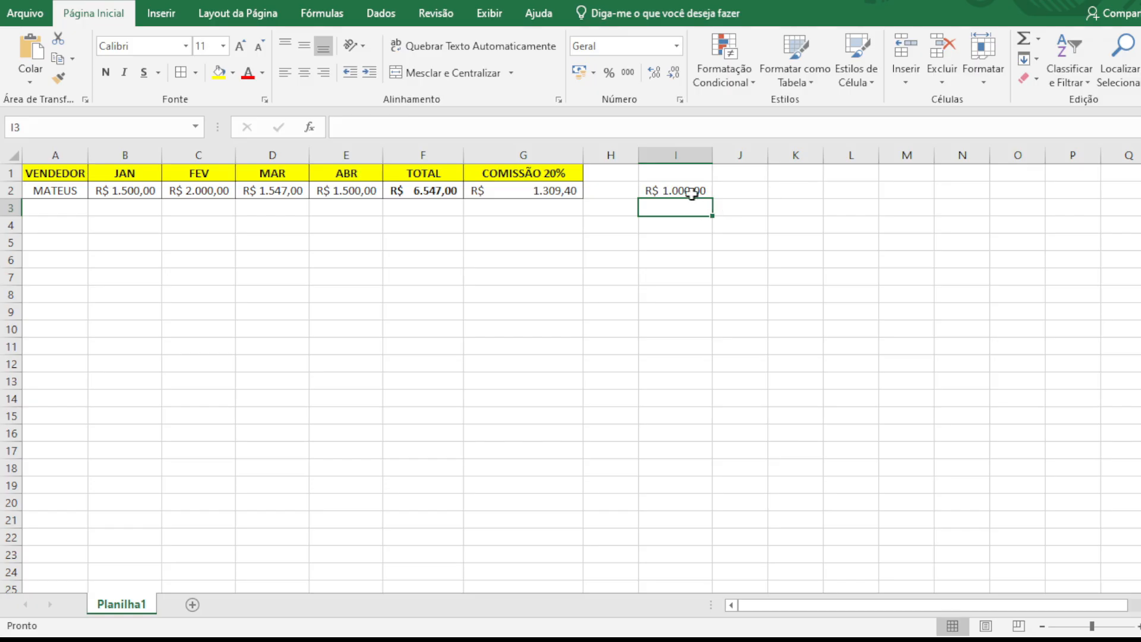
# Set the number of digits in the I2 rounding formula to 3, giving =ARRED(G2;3)
pyautogui.click(673, 187)
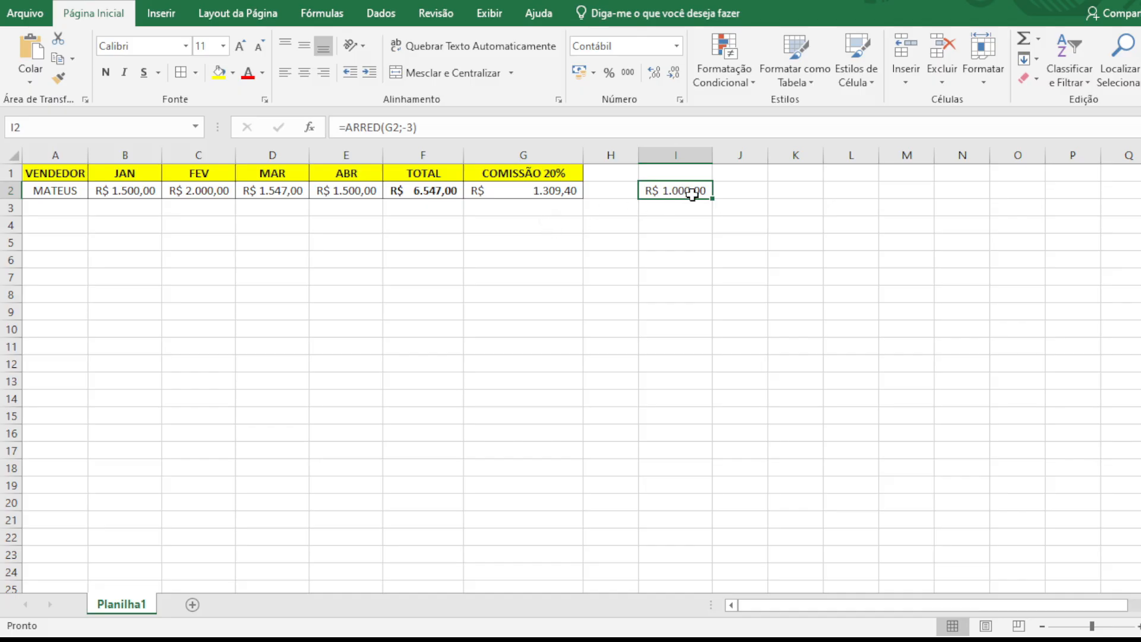
pyautogui.click(554, 195)
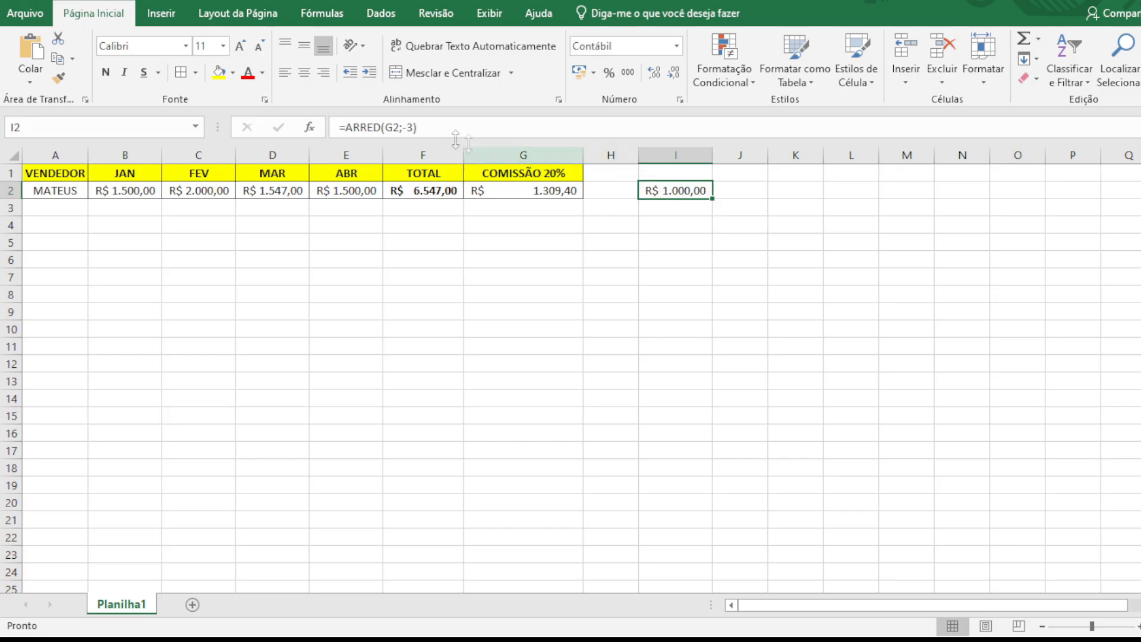
pyautogui.doubleClick(676, 190)
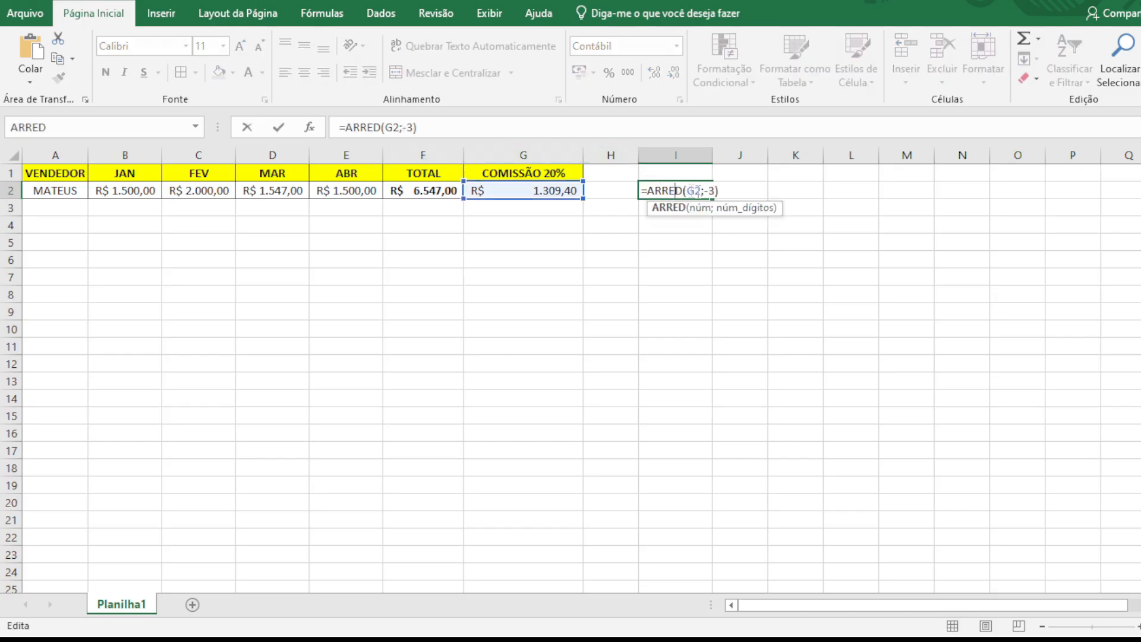
pyautogui.press('BackSpace')
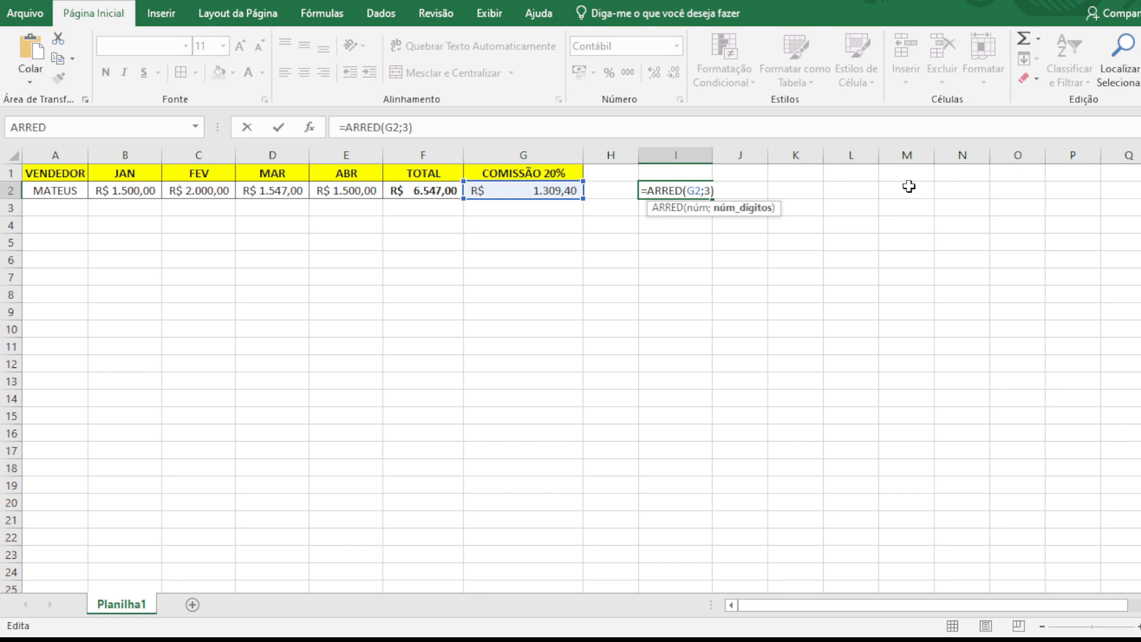
pyautogui.press('Return')
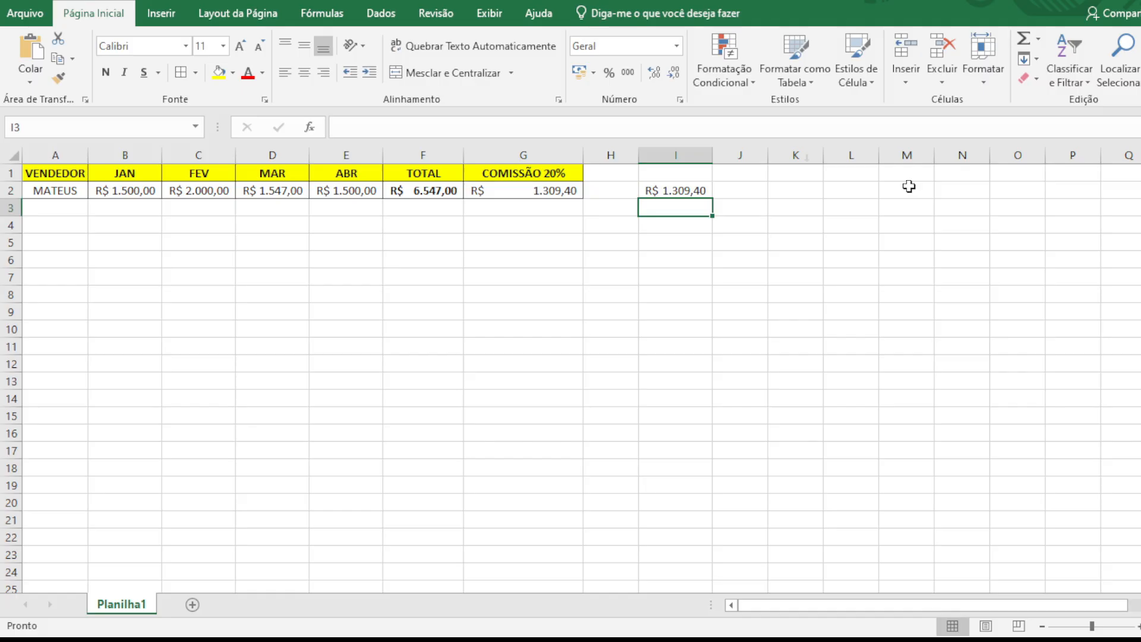
# Delete the rounding formula from cell I2
pyautogui.click(681, 191)
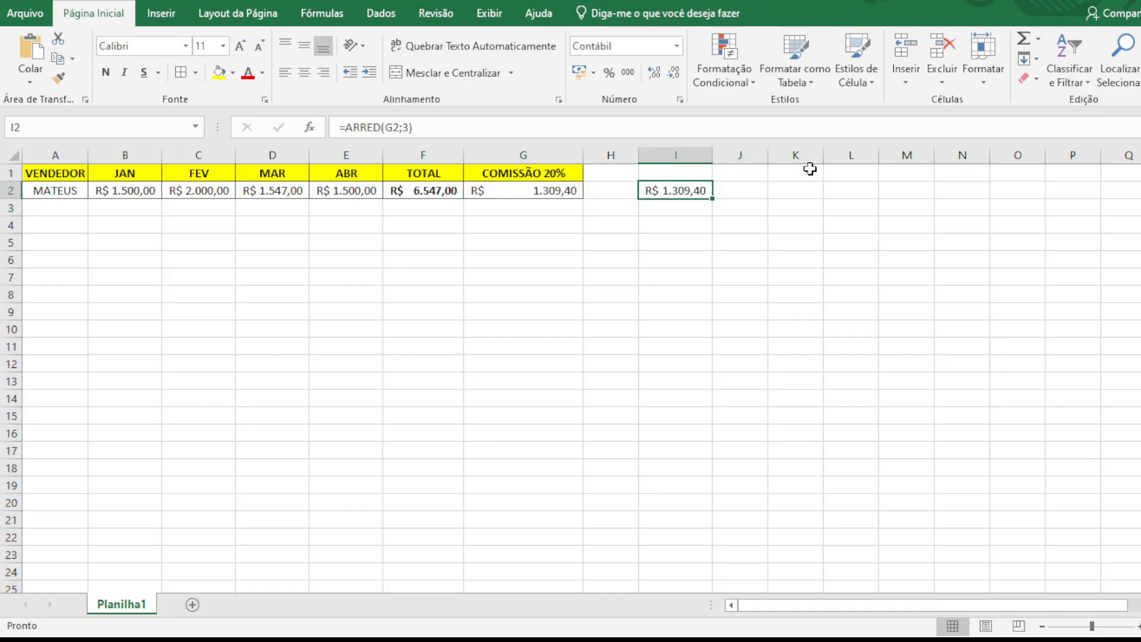
pyautogui.press('Delete')
pyautogui.click(704, 260)
pyautogui.click(688, 191)
# Try to round the commission directly in G2 by changing its formula to =ARRED(F2*20%);-3)
pyautogui.click(544, 189)
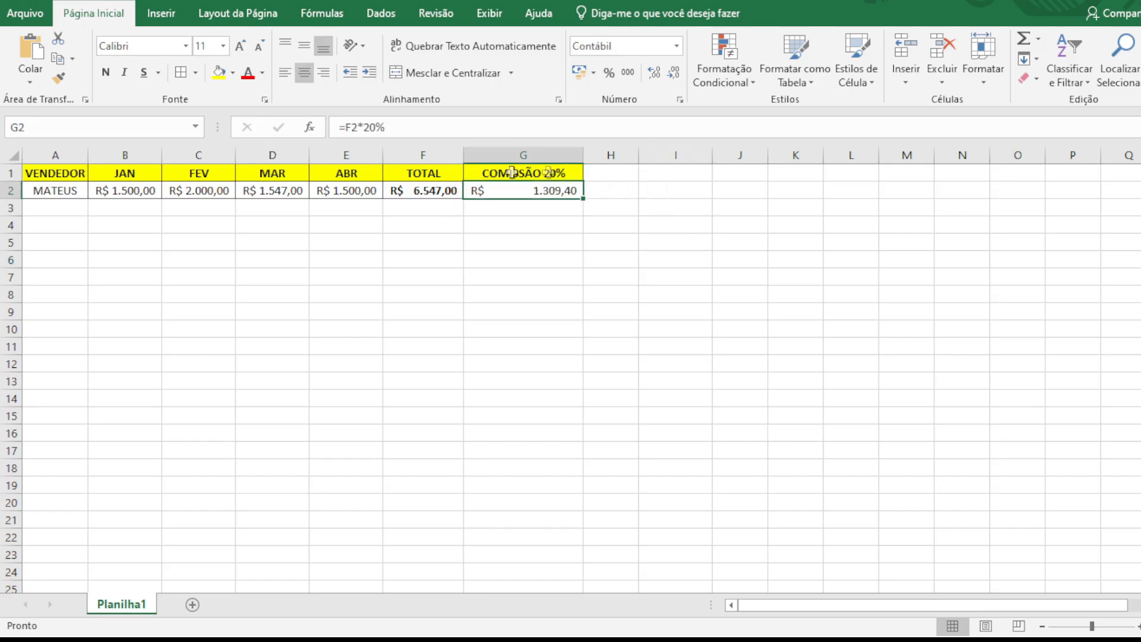
pyautogui.doubleClick(541, 191)
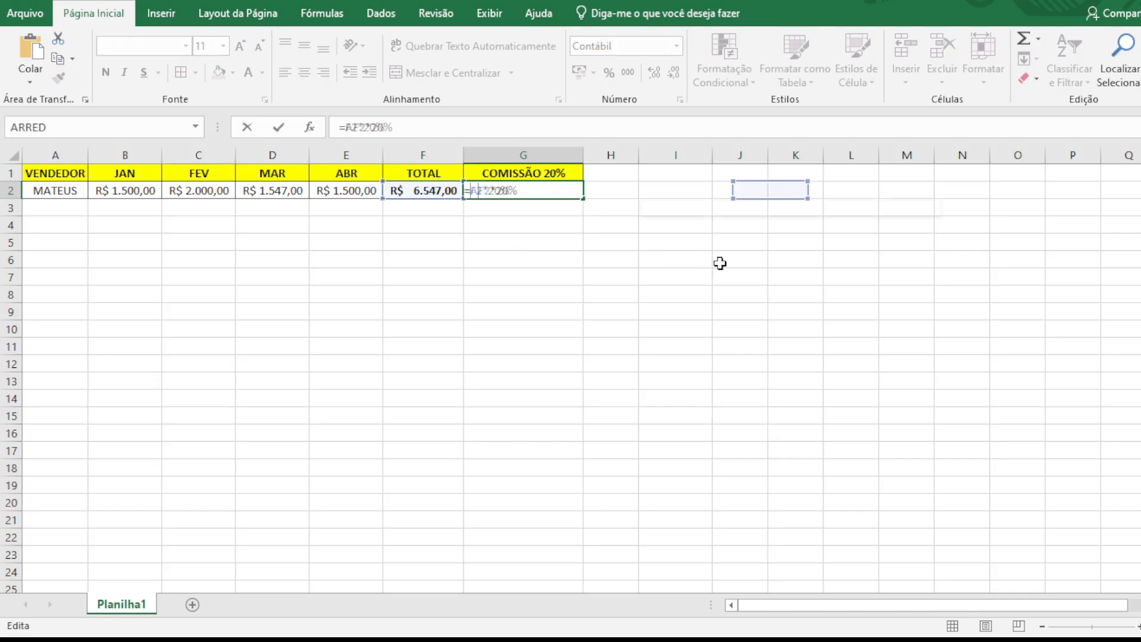
pyautogui.write('RRED')
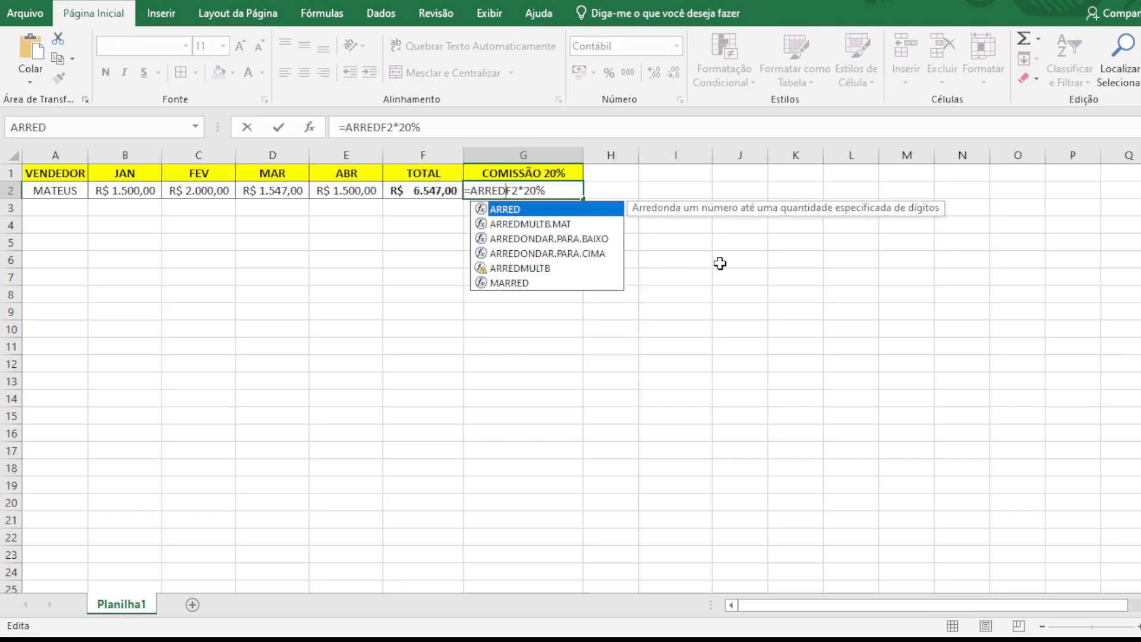
pyautogui.write('(')
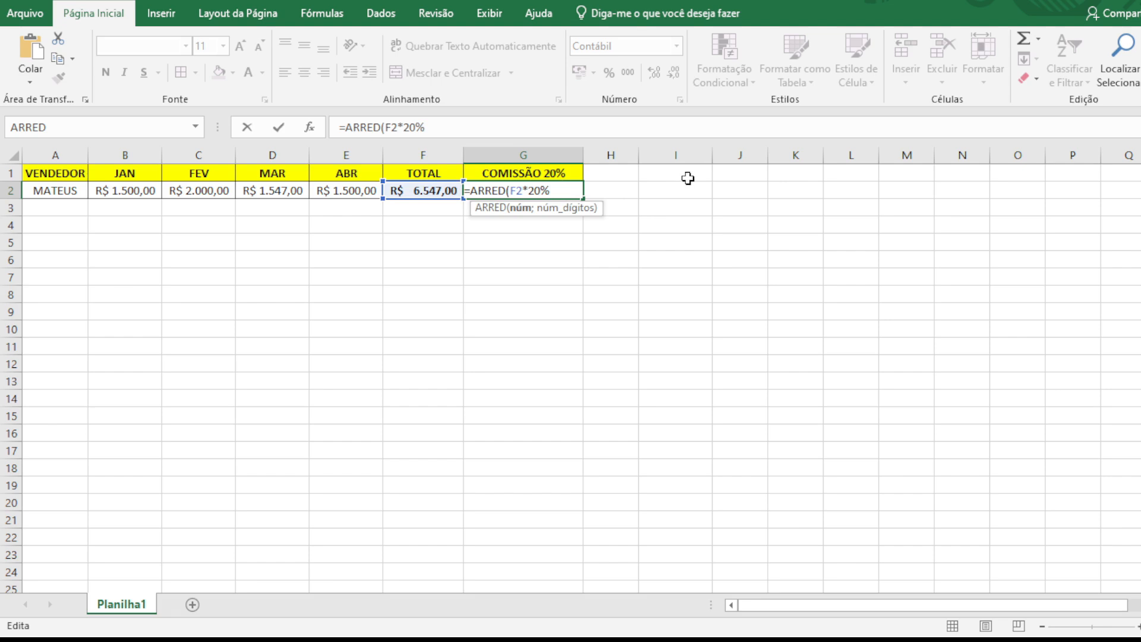
pyautogui.write(')')
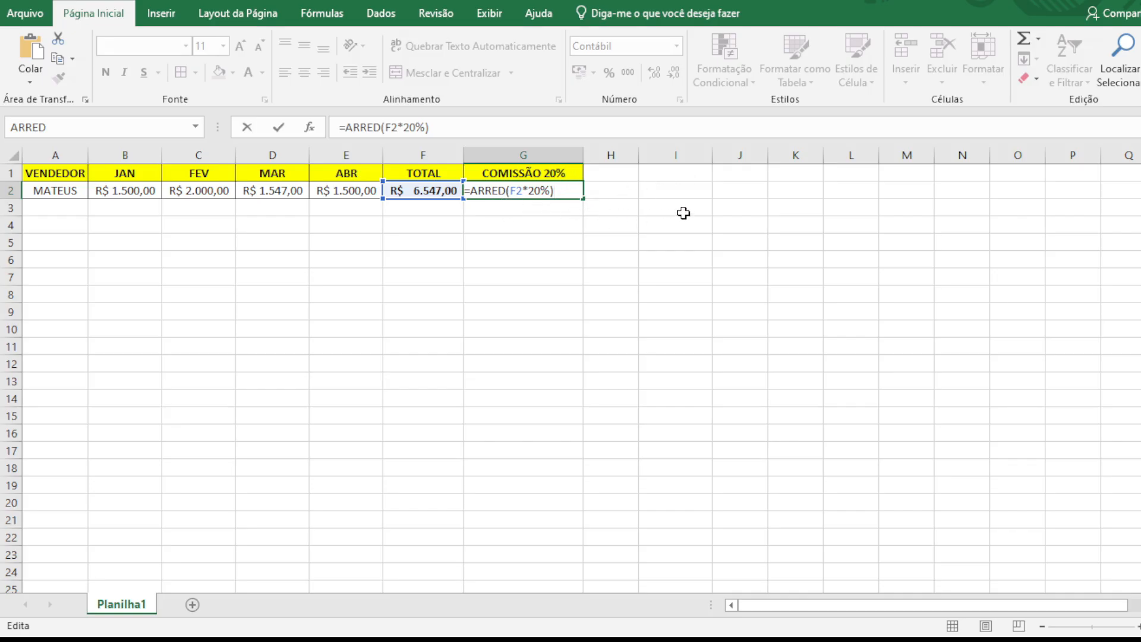
pyautogui.write(';-3)')
pyautogui.press('Return')
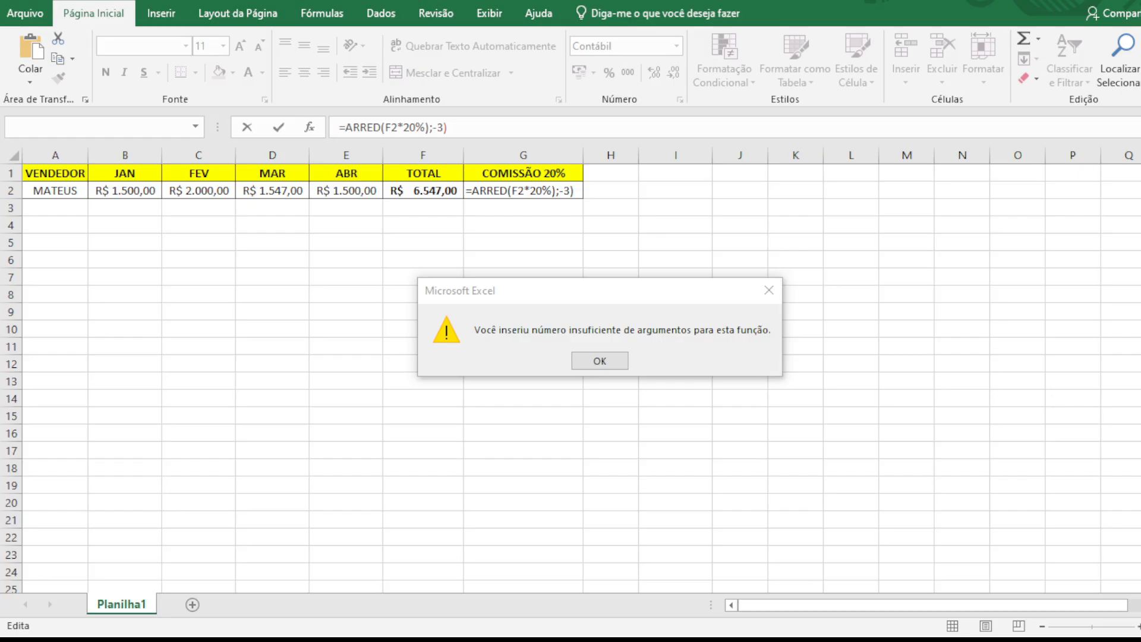
pyautogui.click(570, 302)
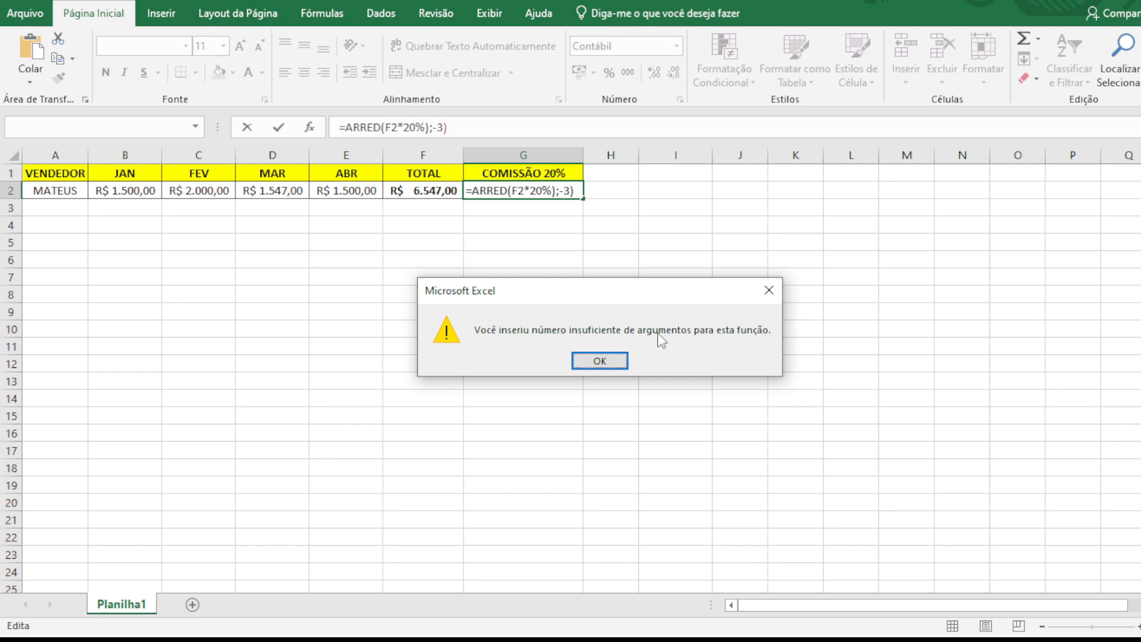
pyautogui.click(600, 360)
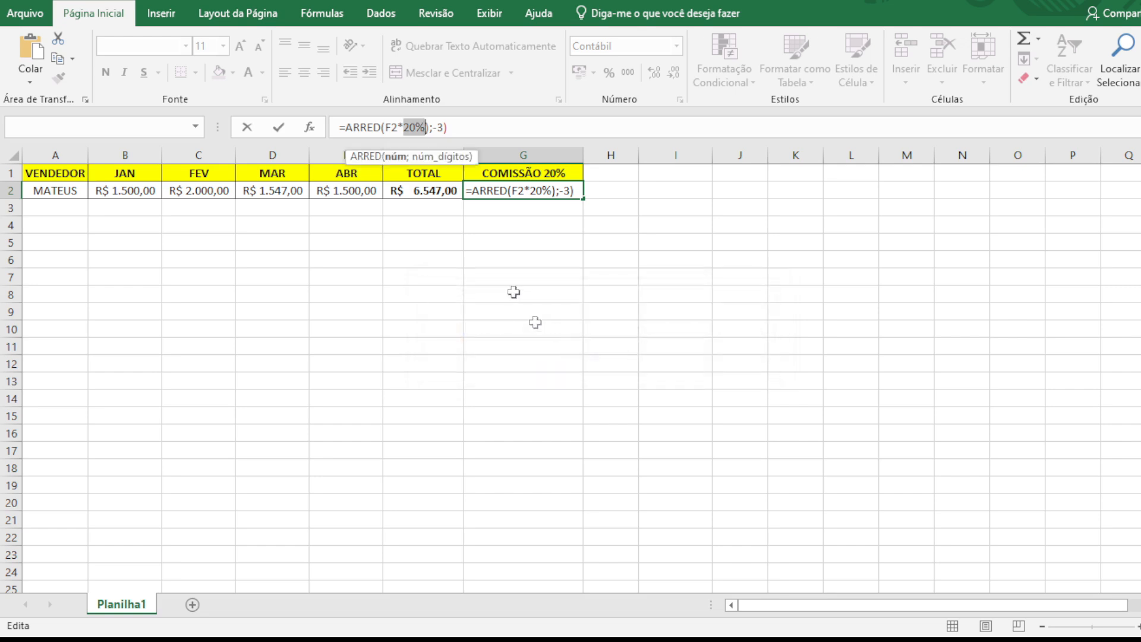
# Add the missing opening parenthesis before F2 in the G2 formula, giving =ARRED((F2*20%);-3)
pyautogui.click(508, 191)
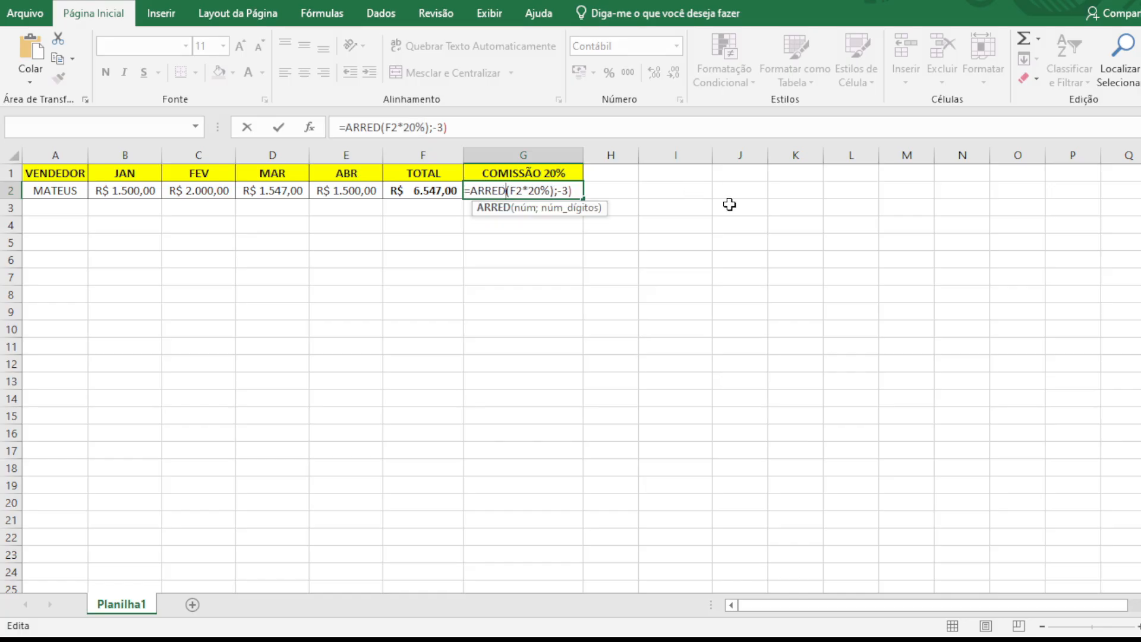
pyautogui.write('(')
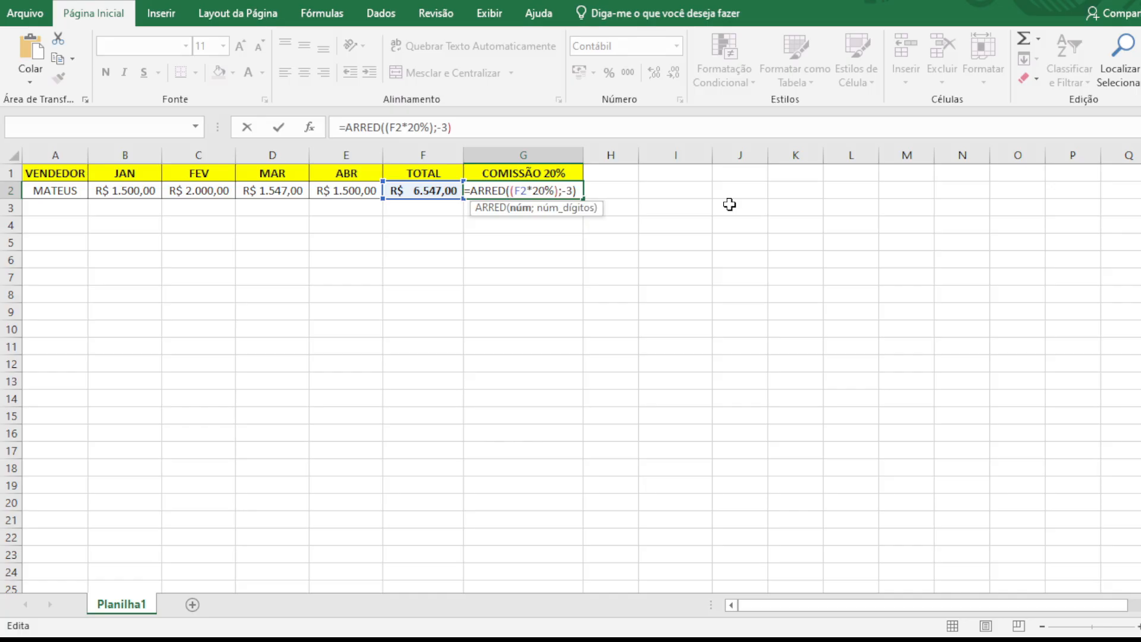
pyautogui.press('Return')
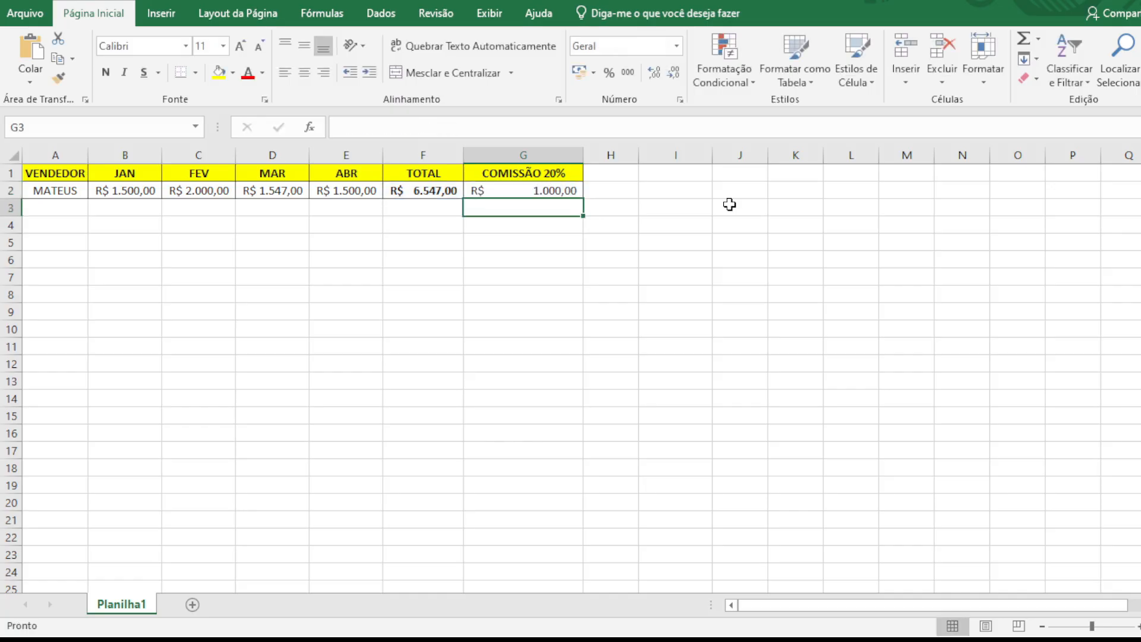
# Examine the nested (F2*20%) argument inside the ARRED formula in G2
pyautogui.click(535, 191)
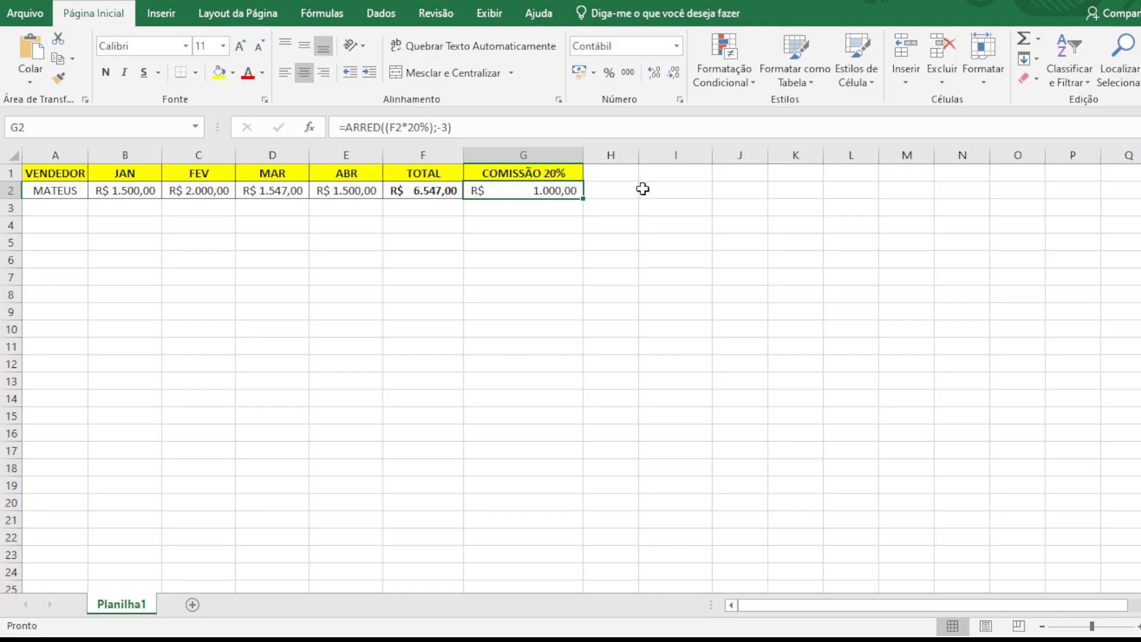
pyautogui.doubleClick(527, 191)
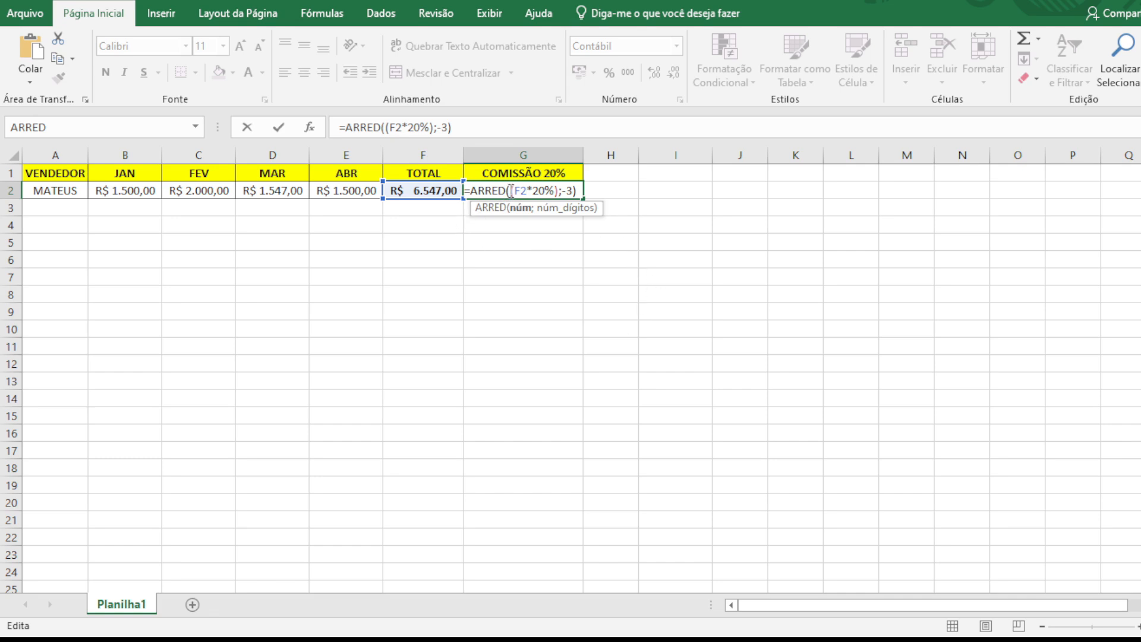
pyautogui.moveTo(511, 191); pyautogui.dragTo(562, 191)
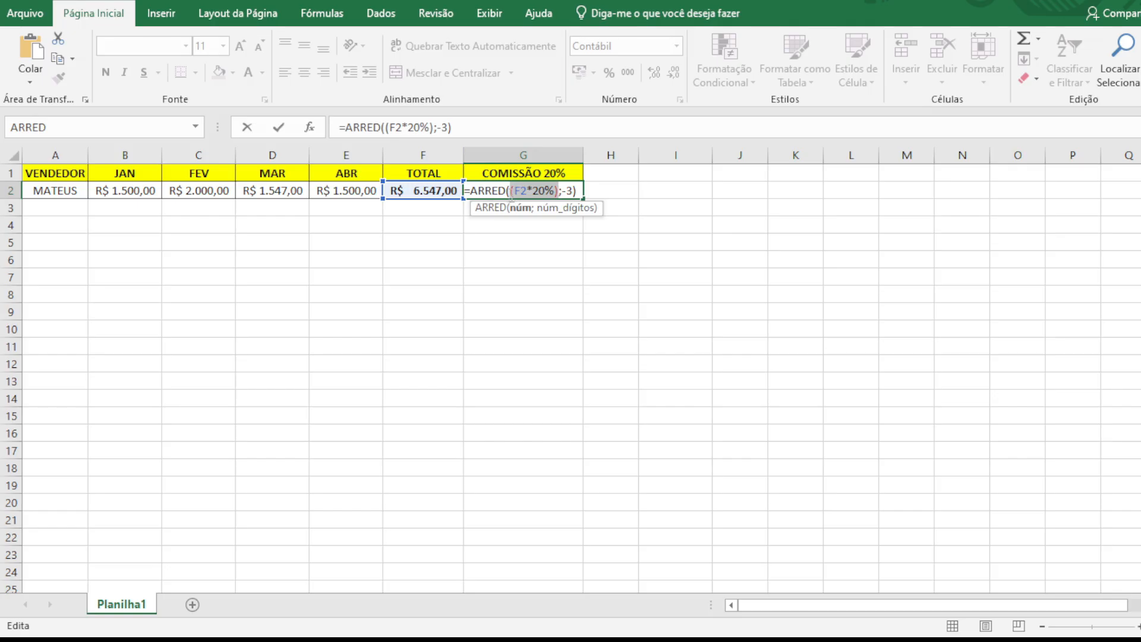
pyautogui.click(511, 191)
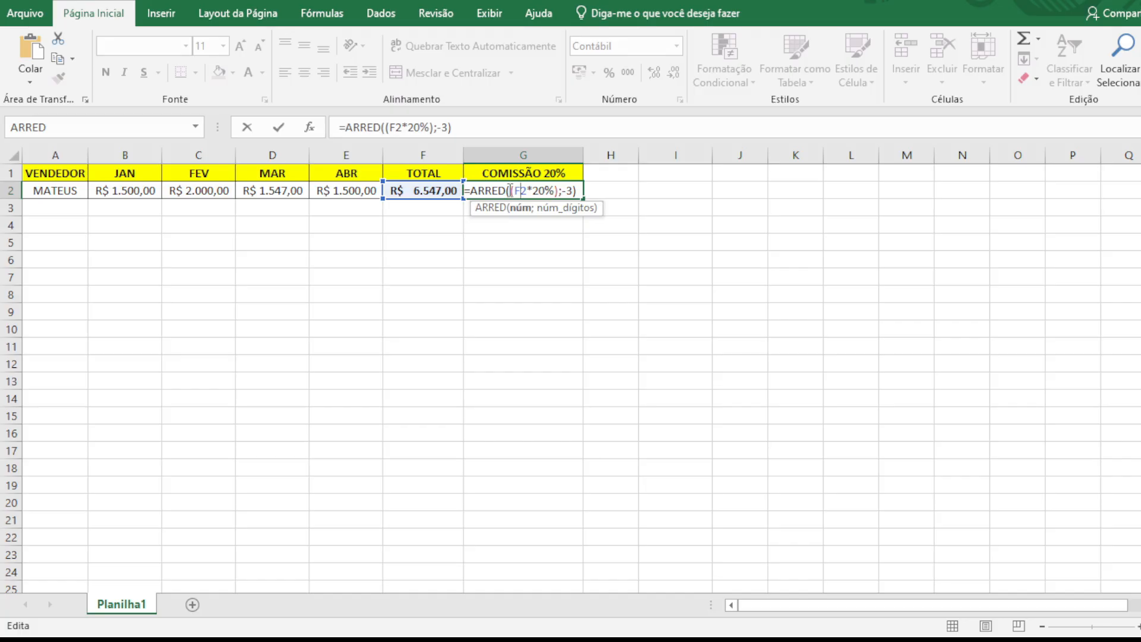
pyautogui.moveTo(512, 191); pyautogui.dragTo(559, 191)
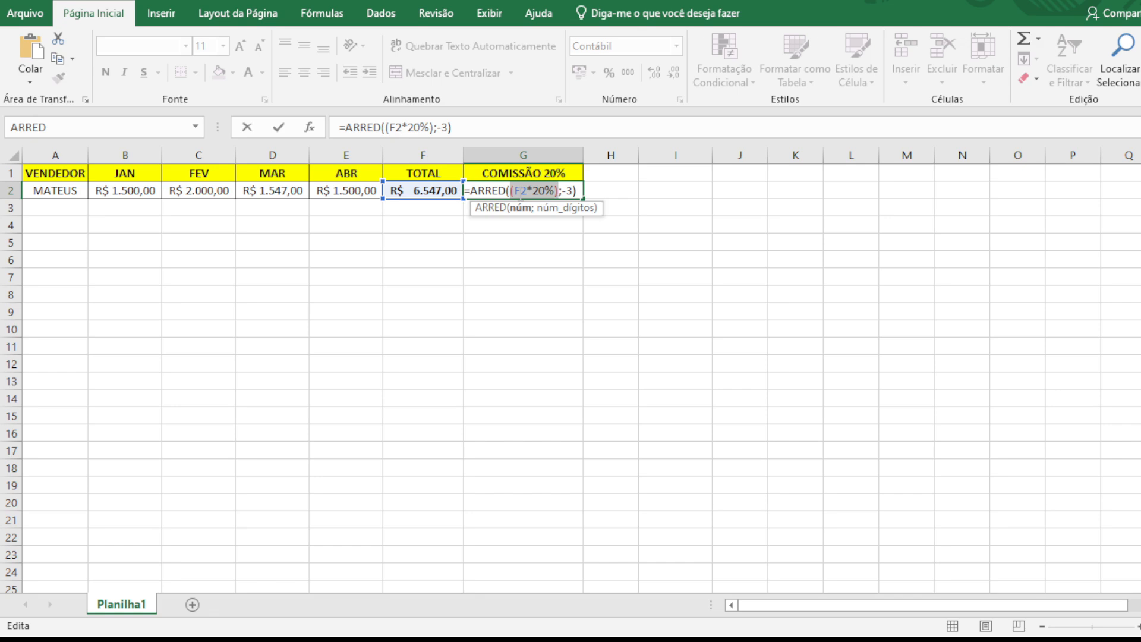
pyautogui.press('Return')
# Change the number of digits in the G2 commission formula to -2, giving =ARRED((F2*20%);-2)
pyautogui.click(519, 193)
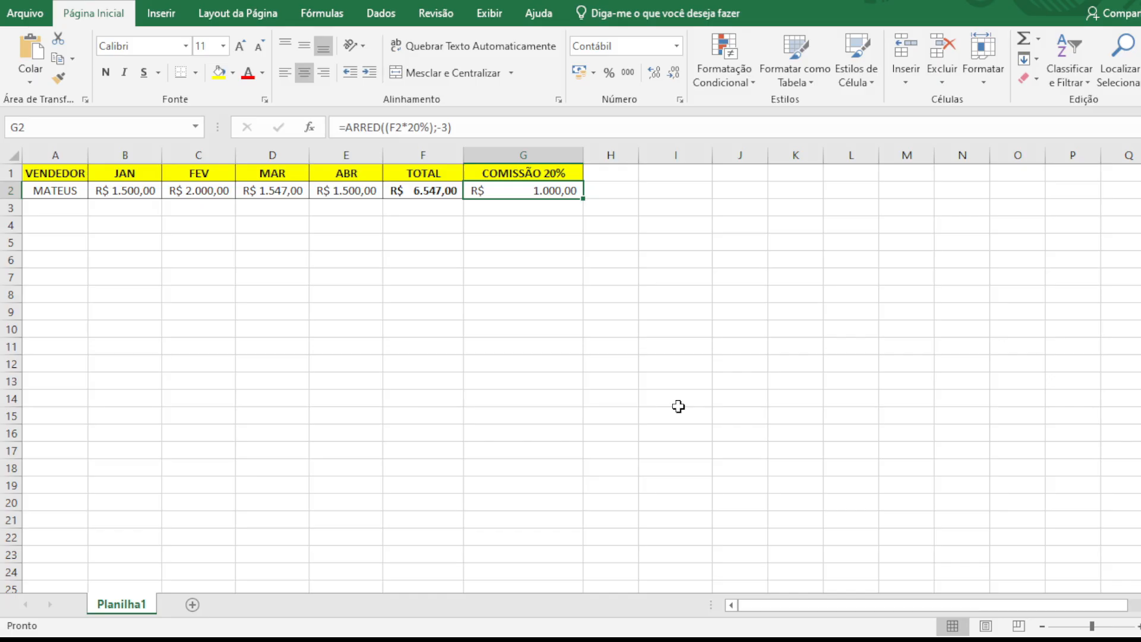
pyautogui.click(453, 127)
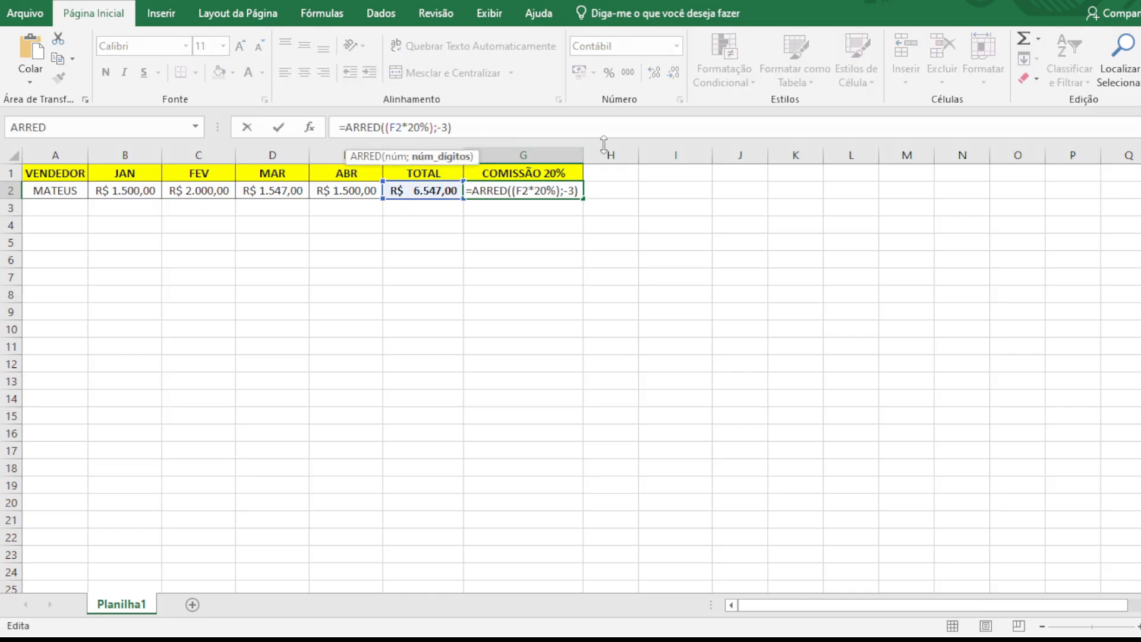
pyautogui.press('BackSpace')
pyautogui.write('2')
pyautogui.press('Return')
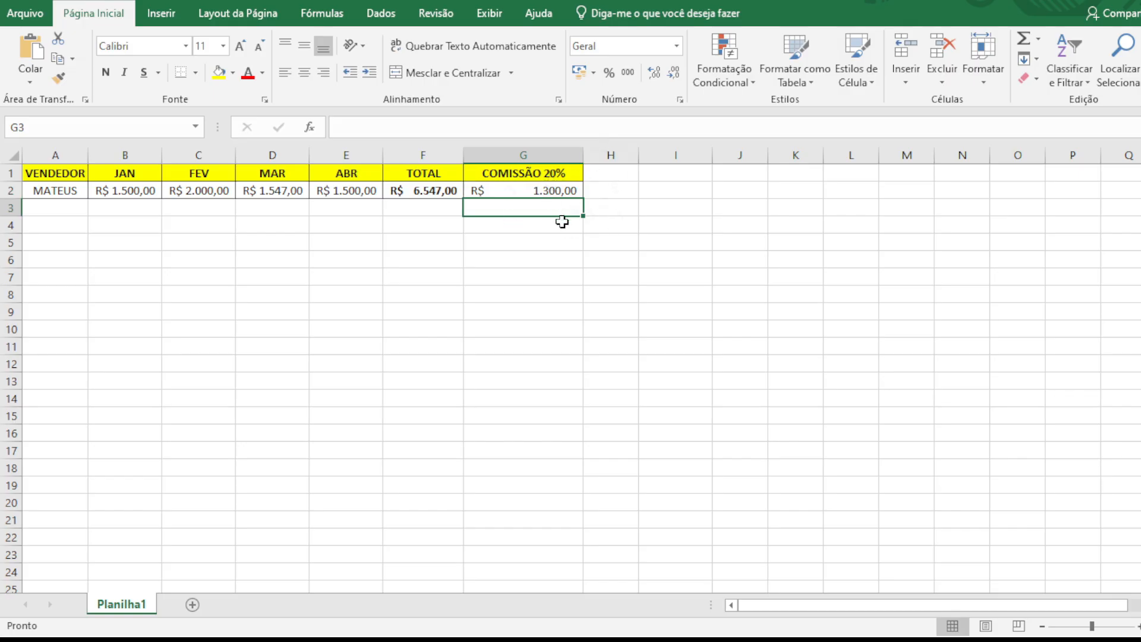
# Set the number of digits in the G2 commission formula to -1, giving =ARRED((F2*20%);-1)
pyautogui.click(558, 198)
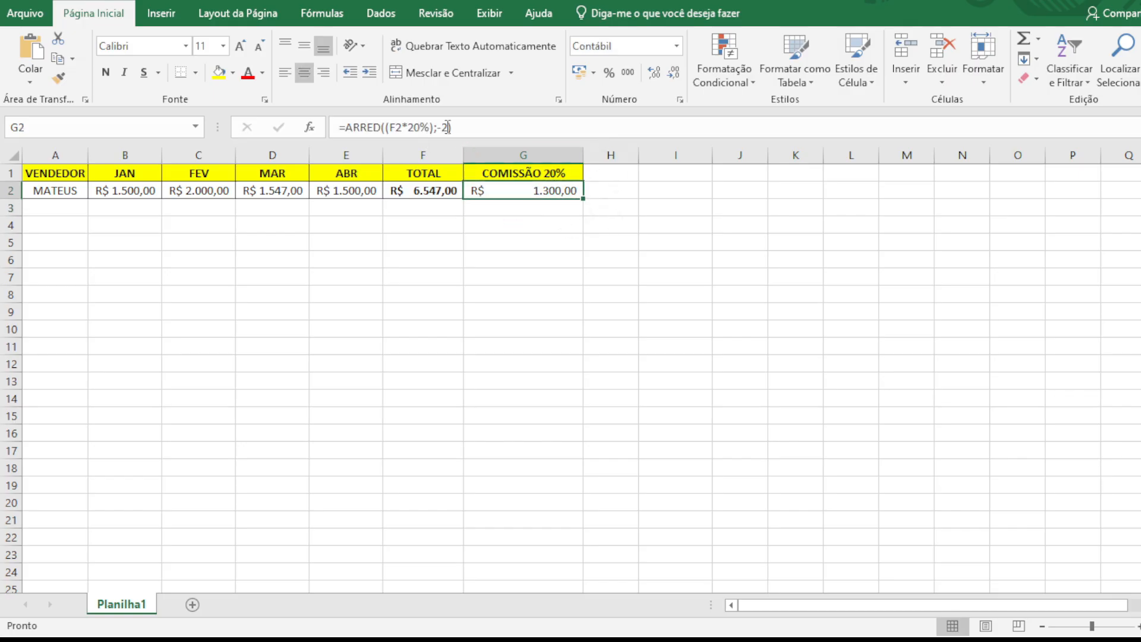
pyautogui.click(450, 126)
pyautogui.press('BackSpace')
pyautogui.write('1')
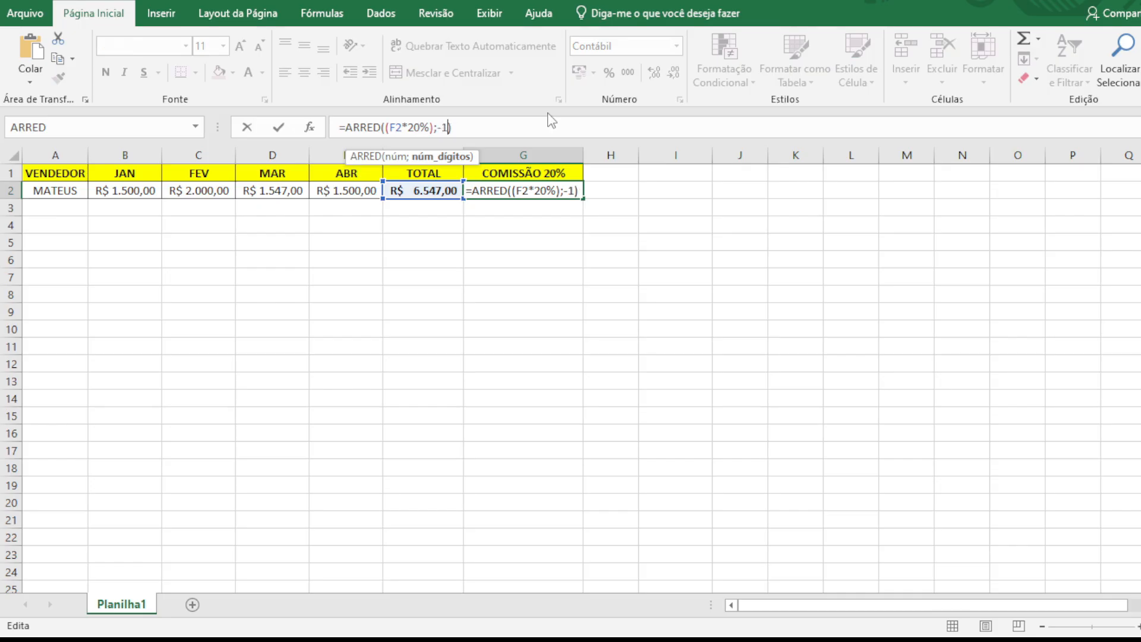
pyautogui.press('Return')
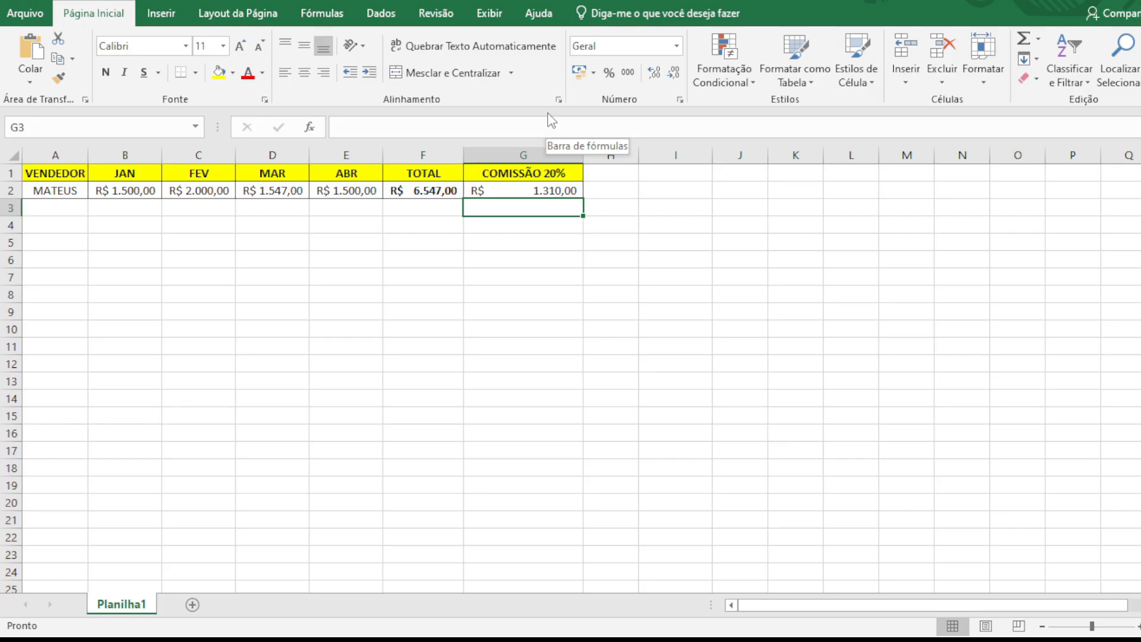
pyautogui.click(522, 350)
pyautogui.click(299, 362)
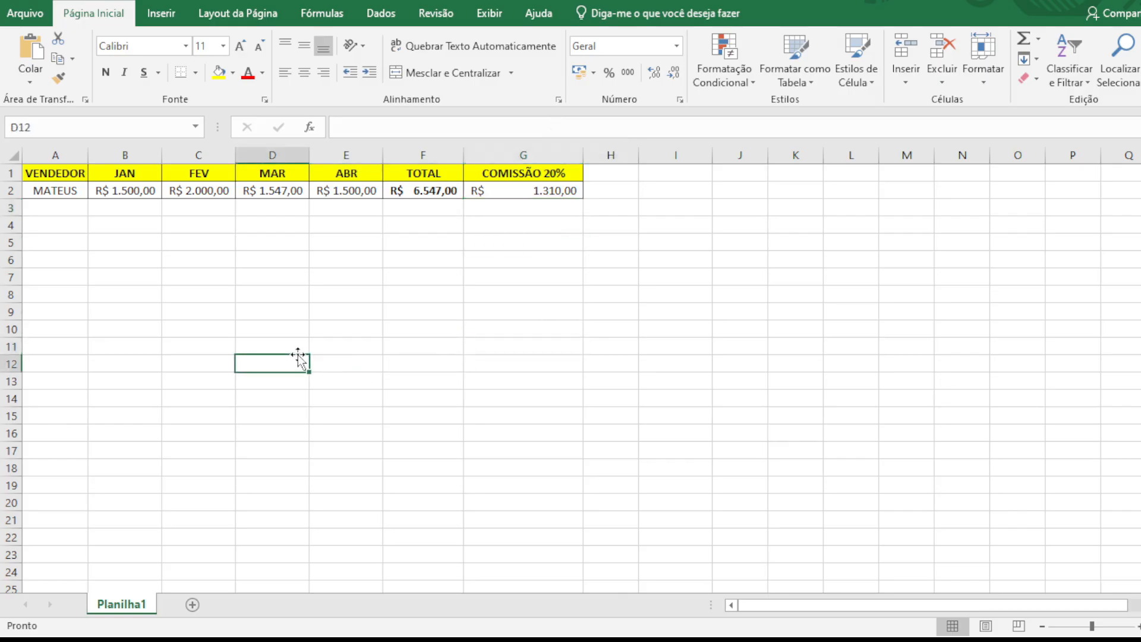
pyautogui.click(273, 293)
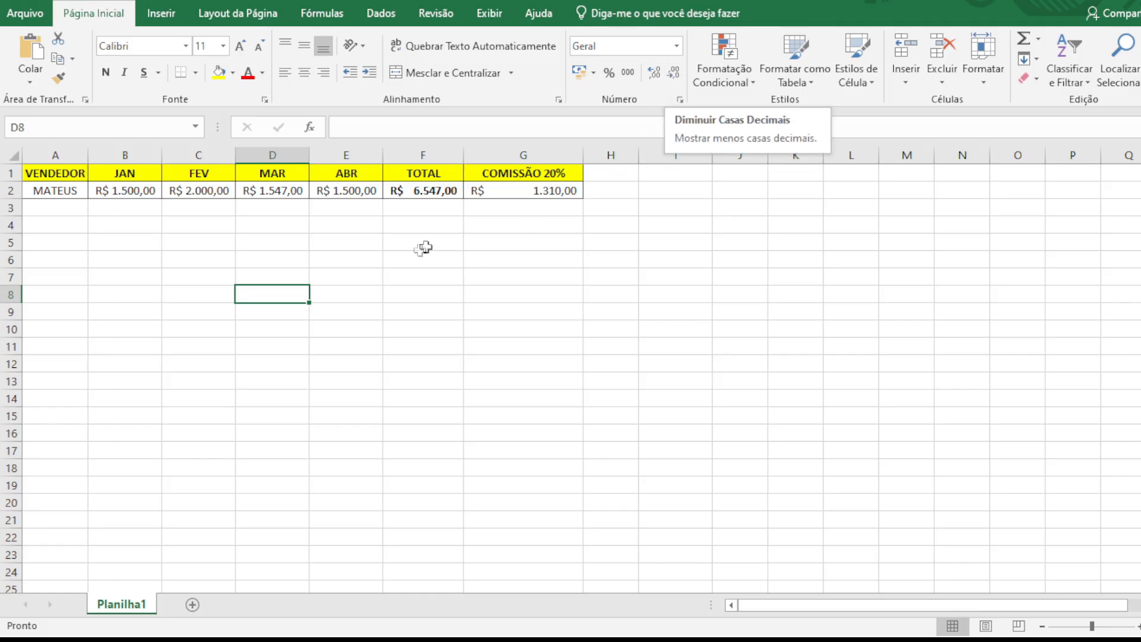
pyautogui.click(271, 256)
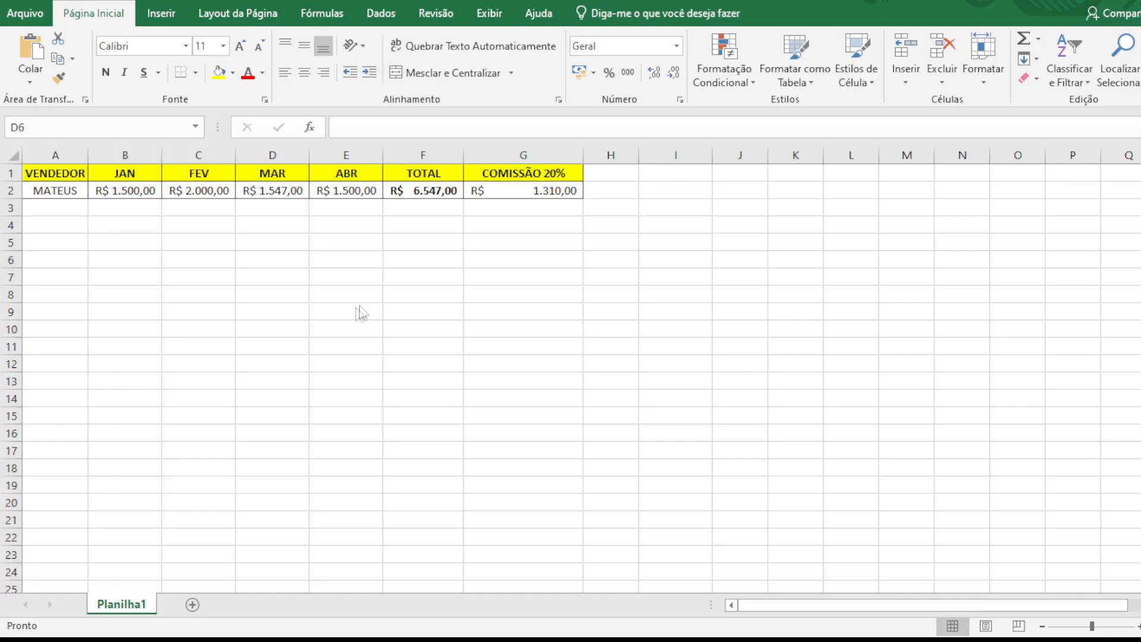
pyautogui.click(265, 298)
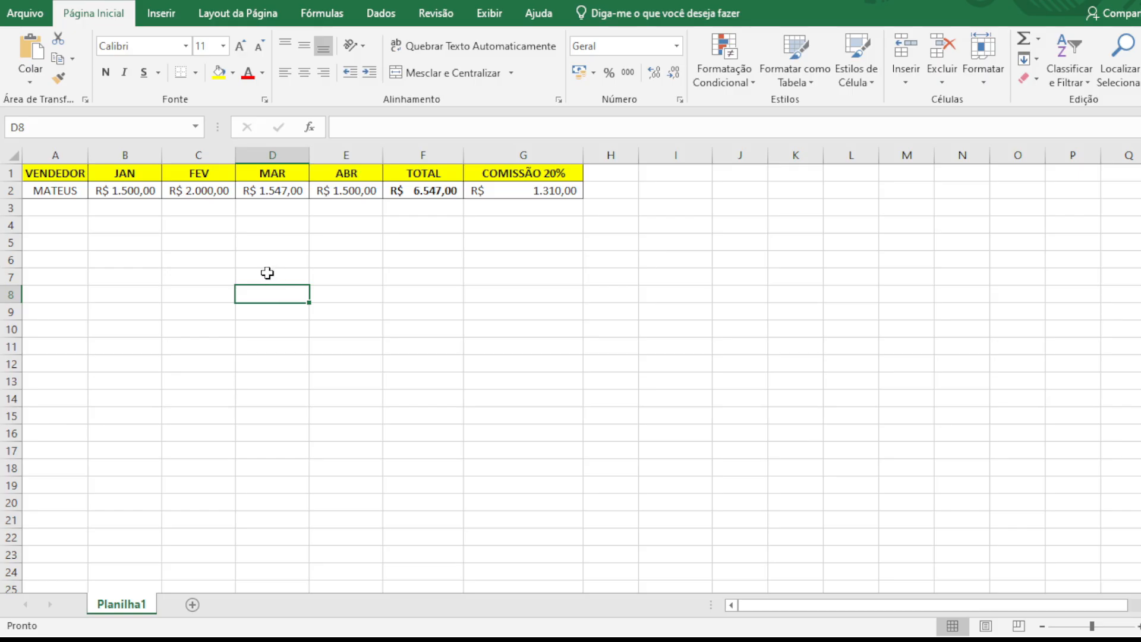
# Enter the value 1,9999 in cell D7 and keep that cell selected
pyautogui.click(258, 274)
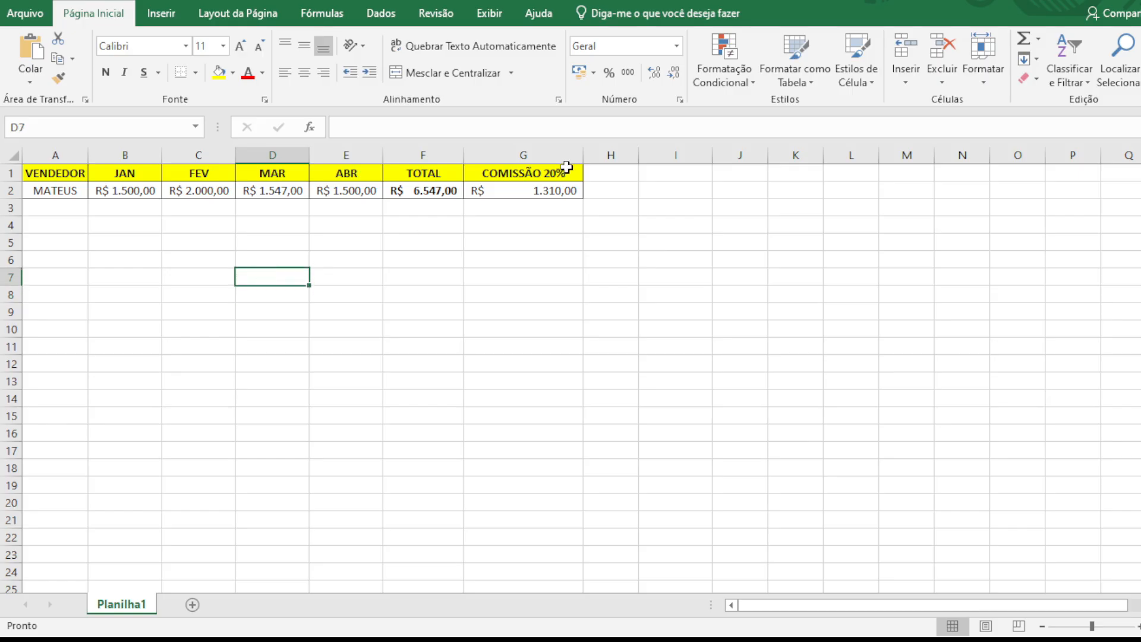
pyautogui.write('1,9999')
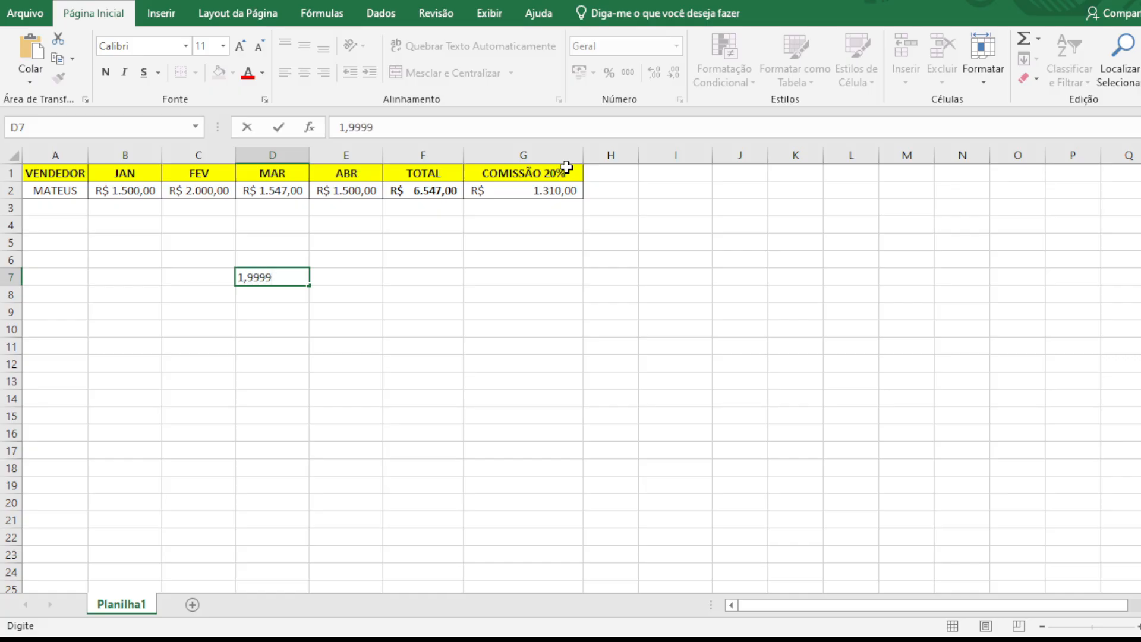
pyautogui.press('Return')
pyautogui.press('Up')
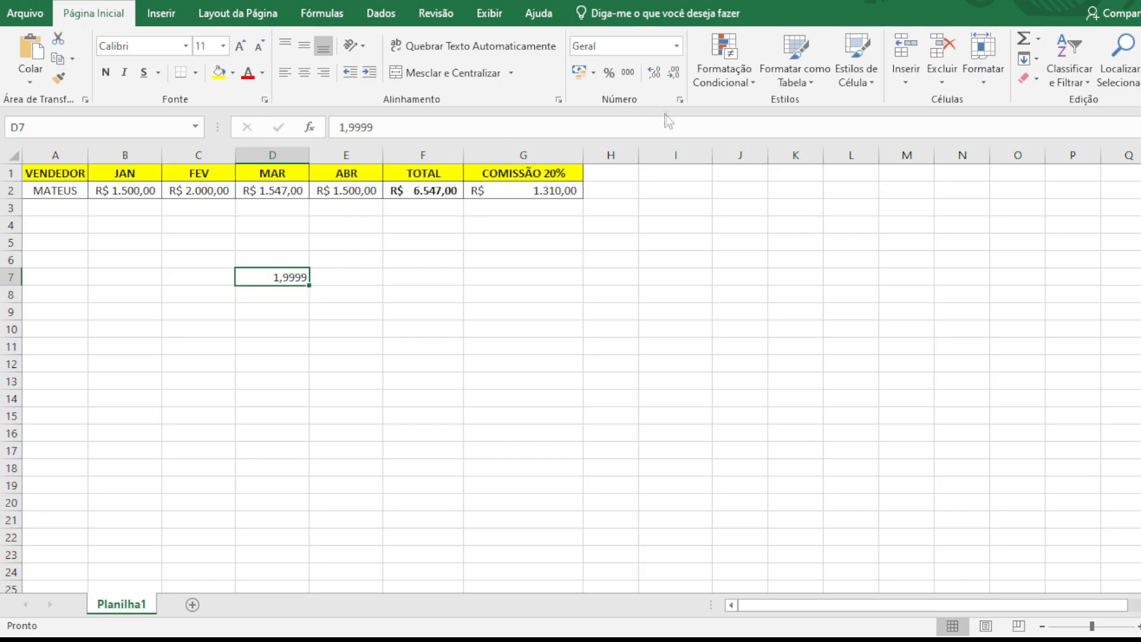
# Reduce the displayed decimals of cell D7 to two places and multiply D7 by ten in F7 with =D7*10
pyautogui.click(674, 72)
pyautogui.click(674, 72)
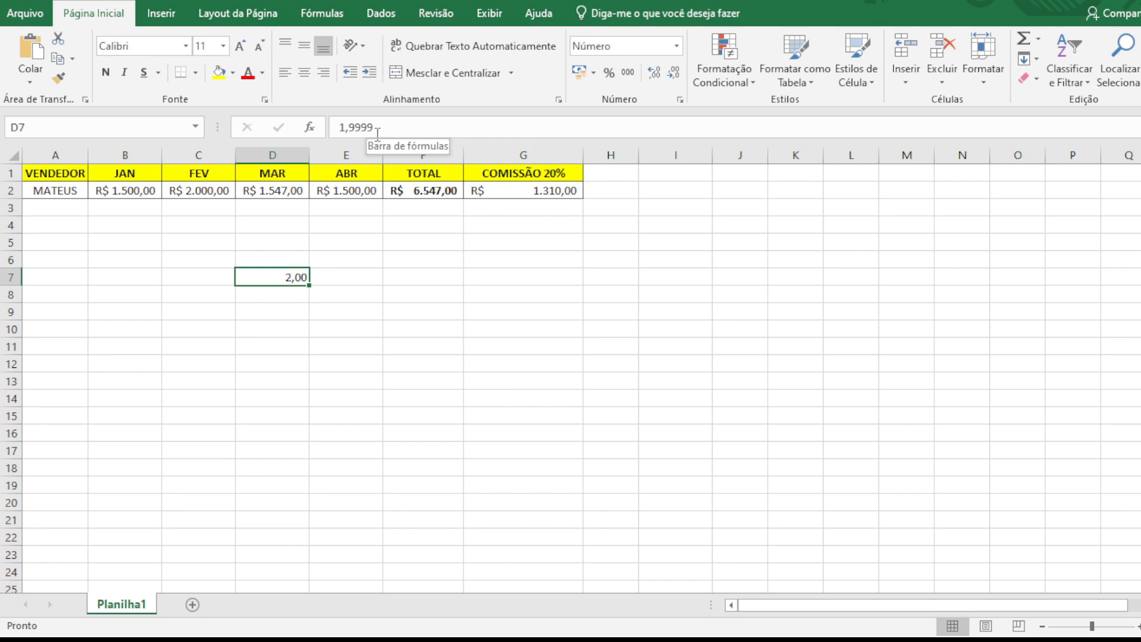
pyautogui.click(430, 271)
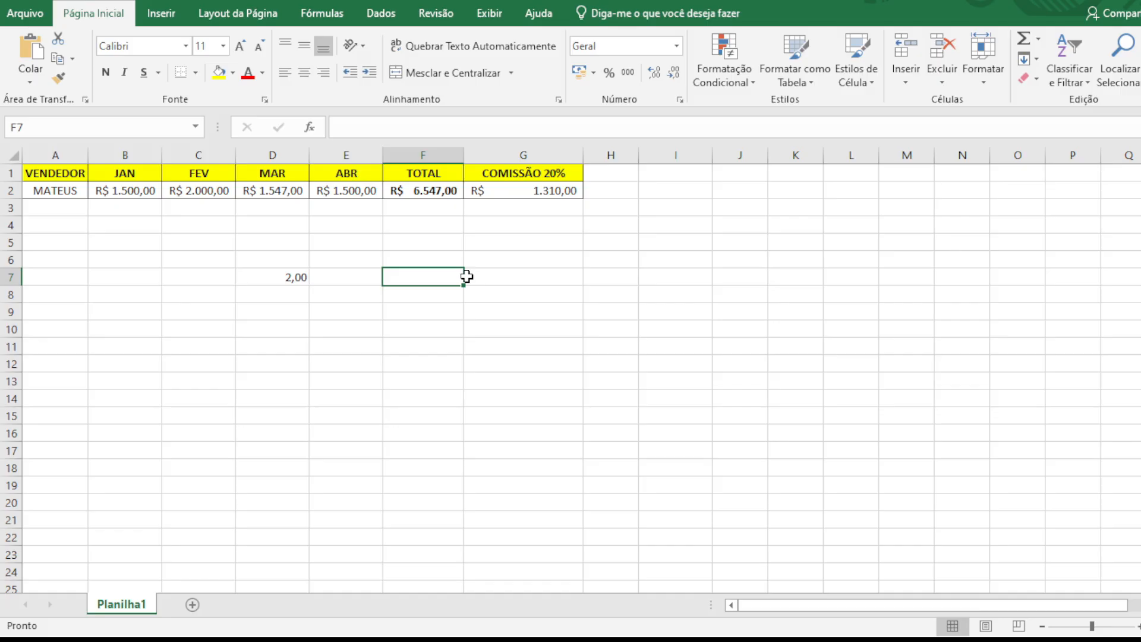
pyautogui.write('=')
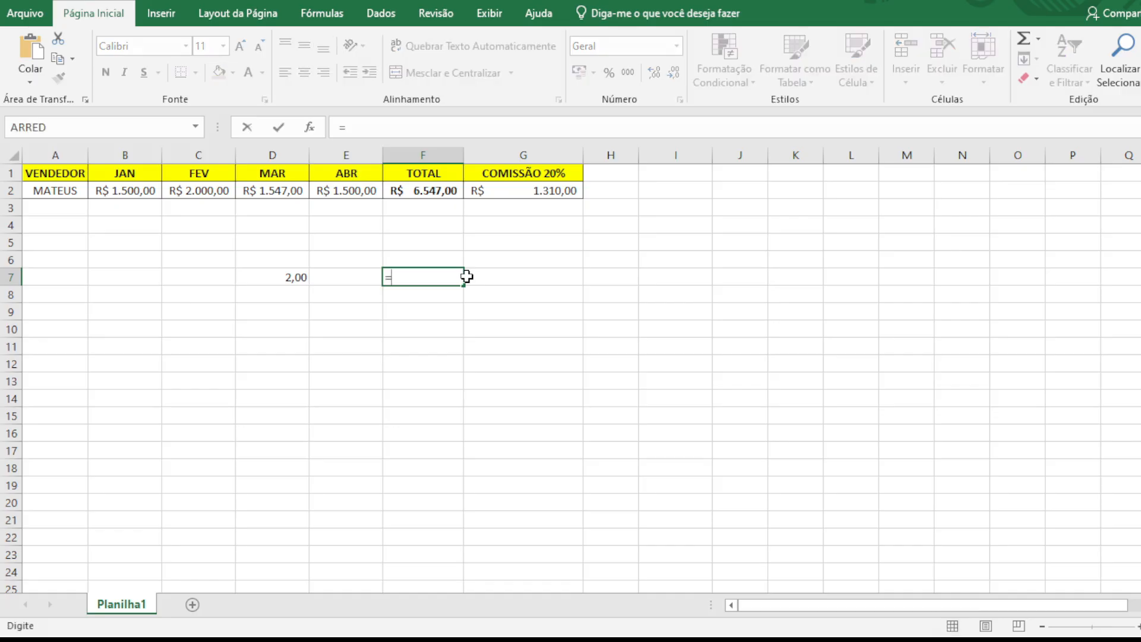
pyautogui.click(276, 278)
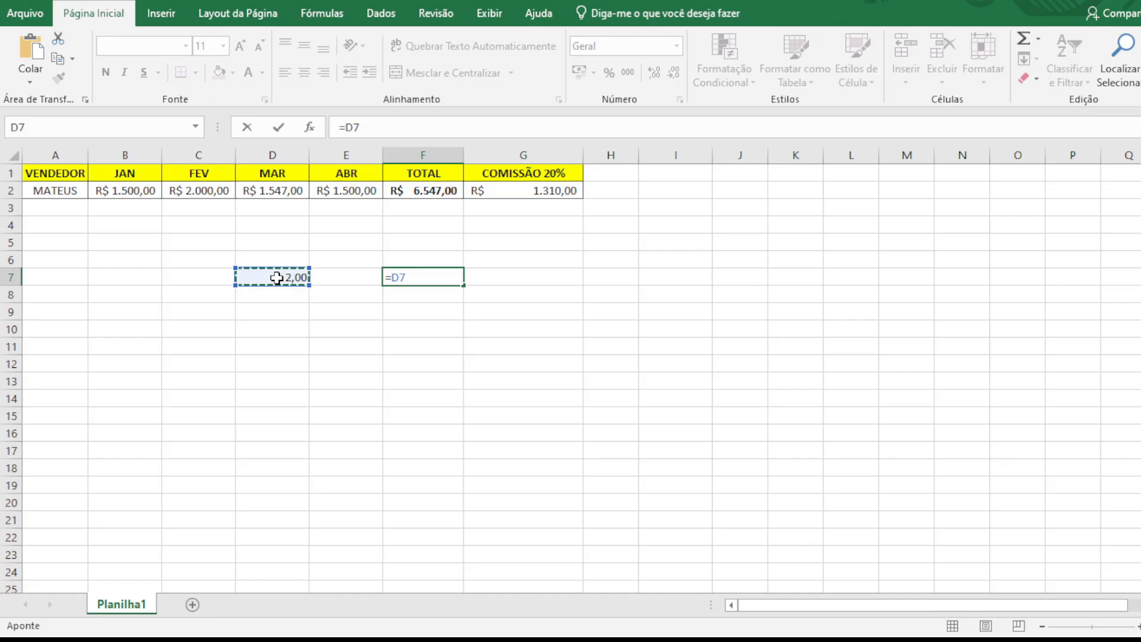
pyautogui.write('*10')
pyautogui.press('Return')
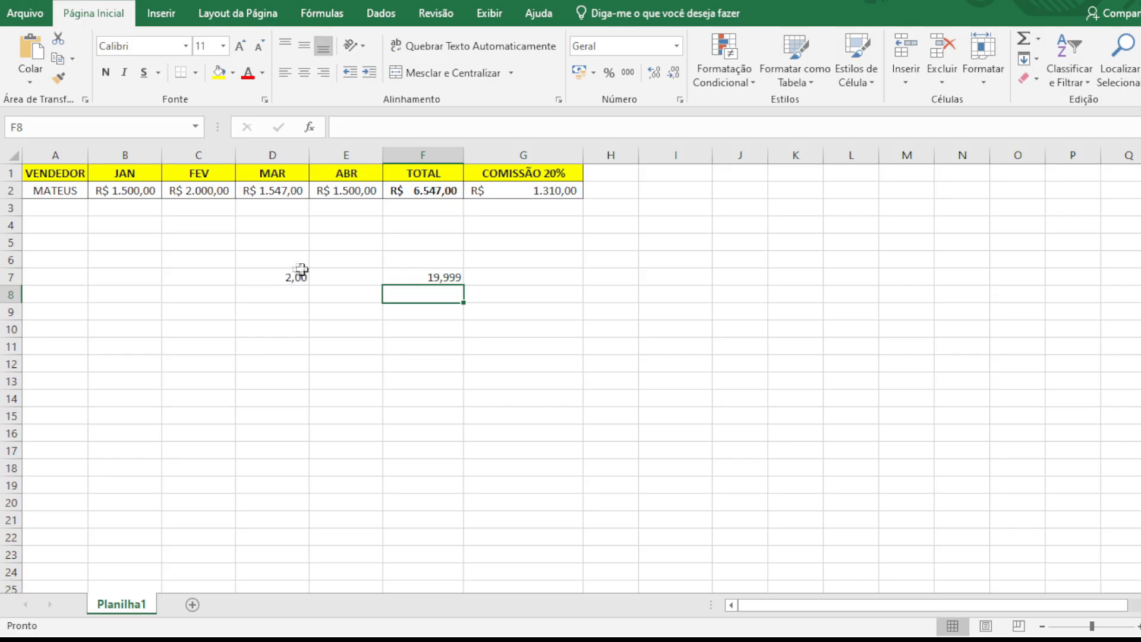
pyautogui.click(275, 278)
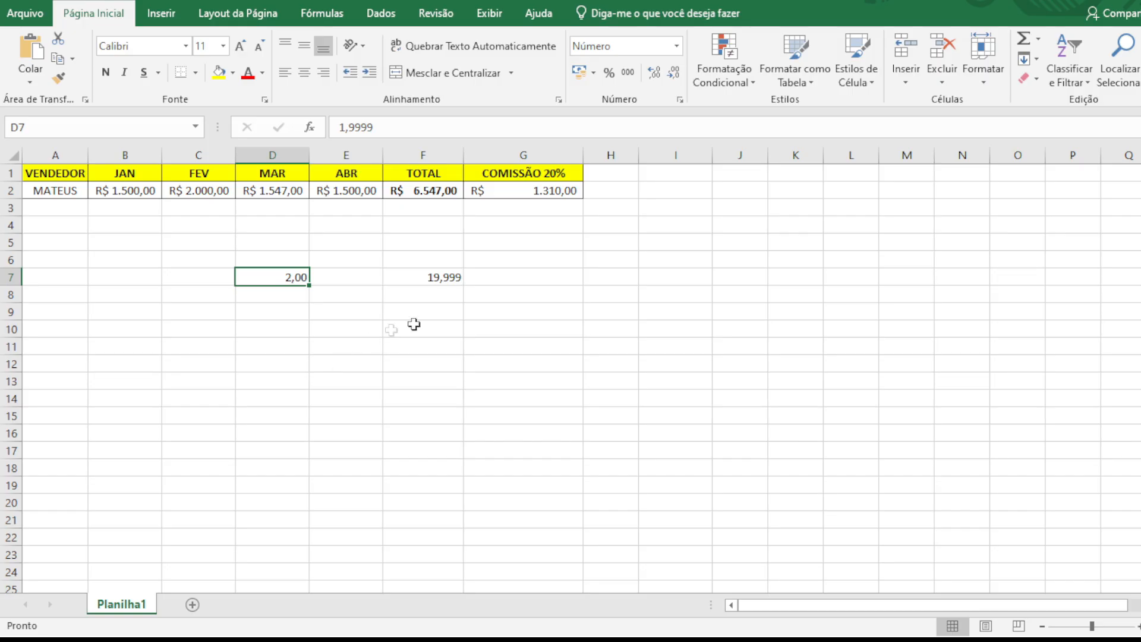
# Enter the value 1,9999 in cell D10 as a second rounding test number
pyautogui.click(283, 328)
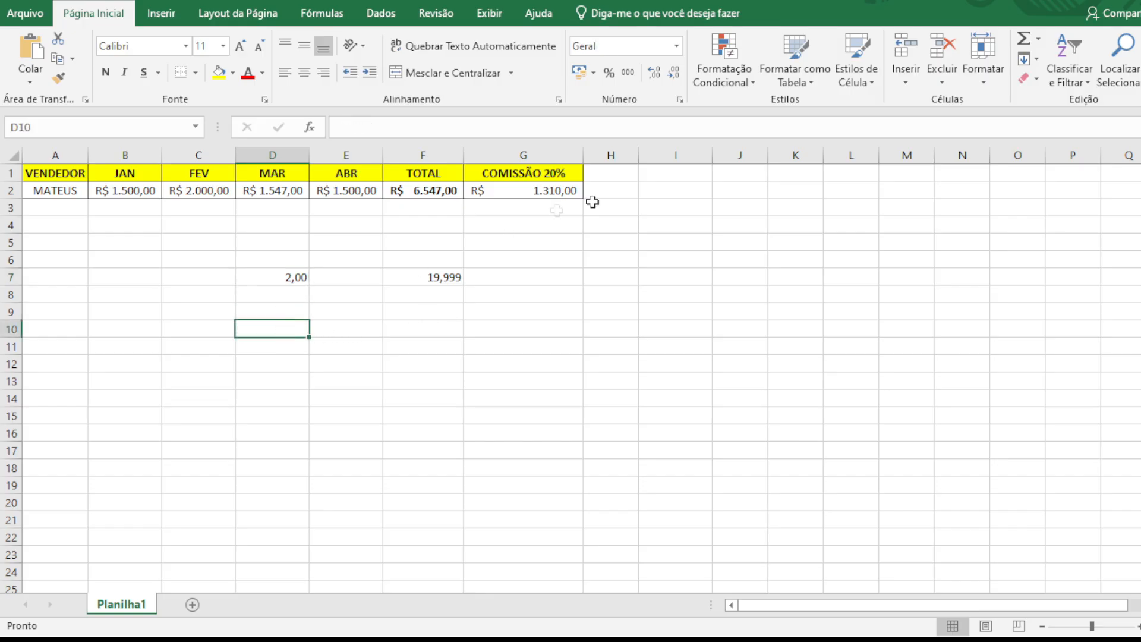
pyautogui.write('1,')
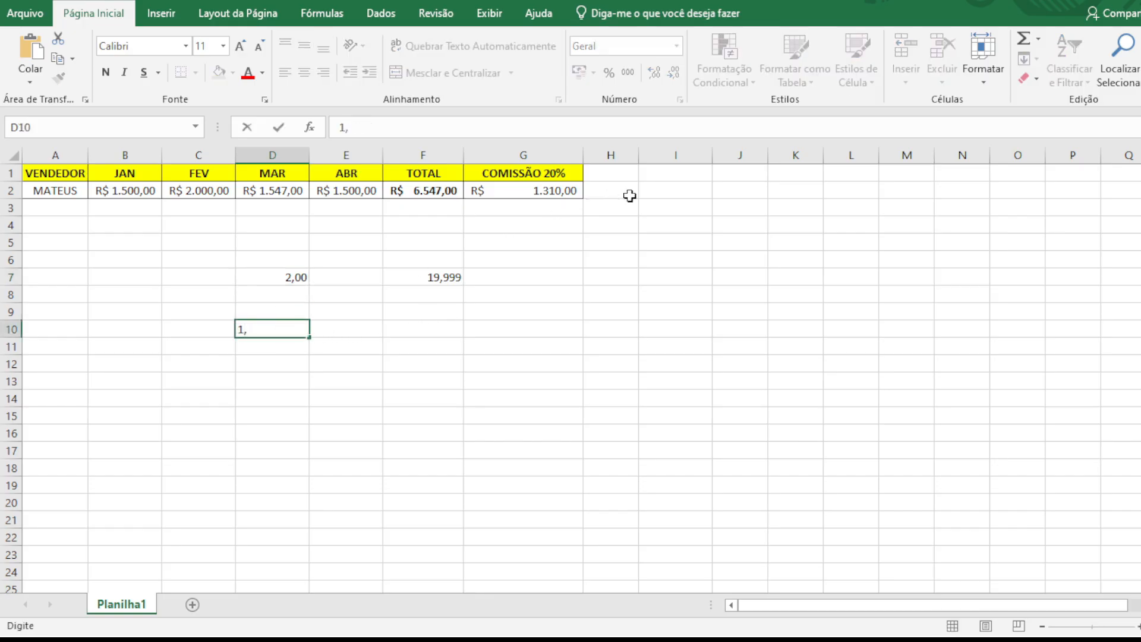
pyautogui.write('9999')
pyautogui.press('Return')
pyautogui.press('Up')
# Round the D10 value to two digits in cell E10 with the formula =ARRED(D10;2)
pyautogui.press('Right')
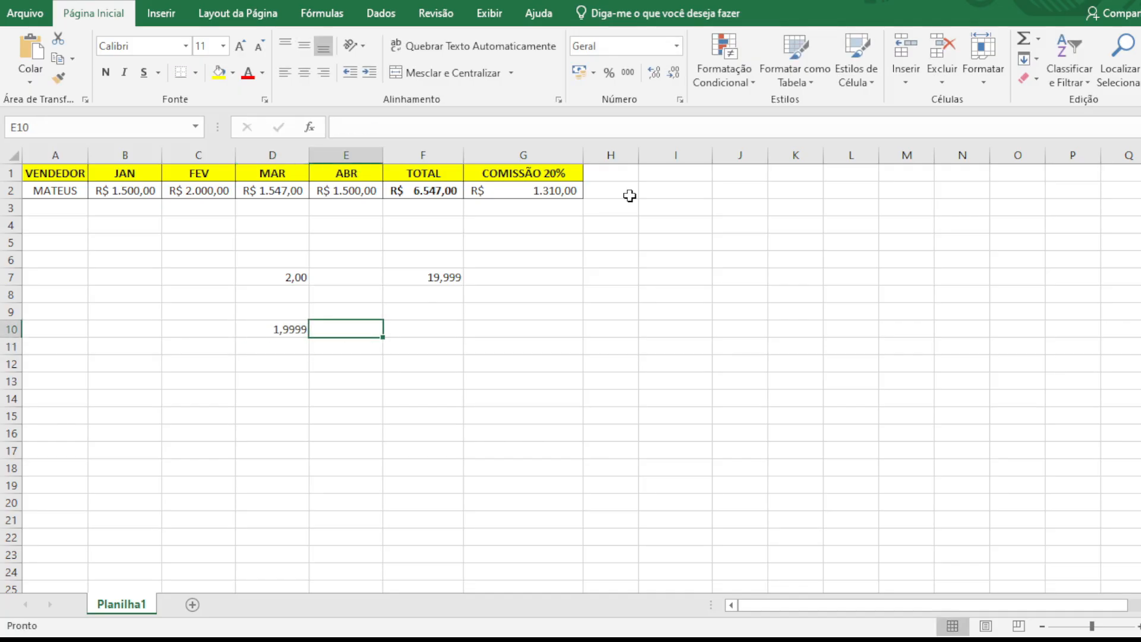
pyautogui.write('=ARRED(')
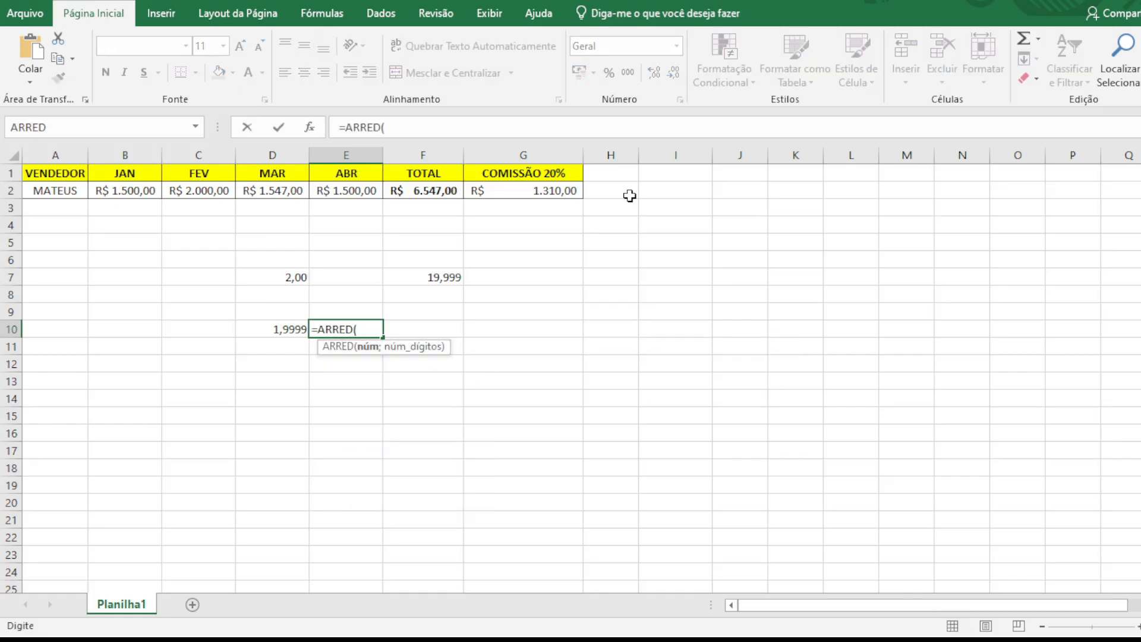
pyautogui.click(278, 330)
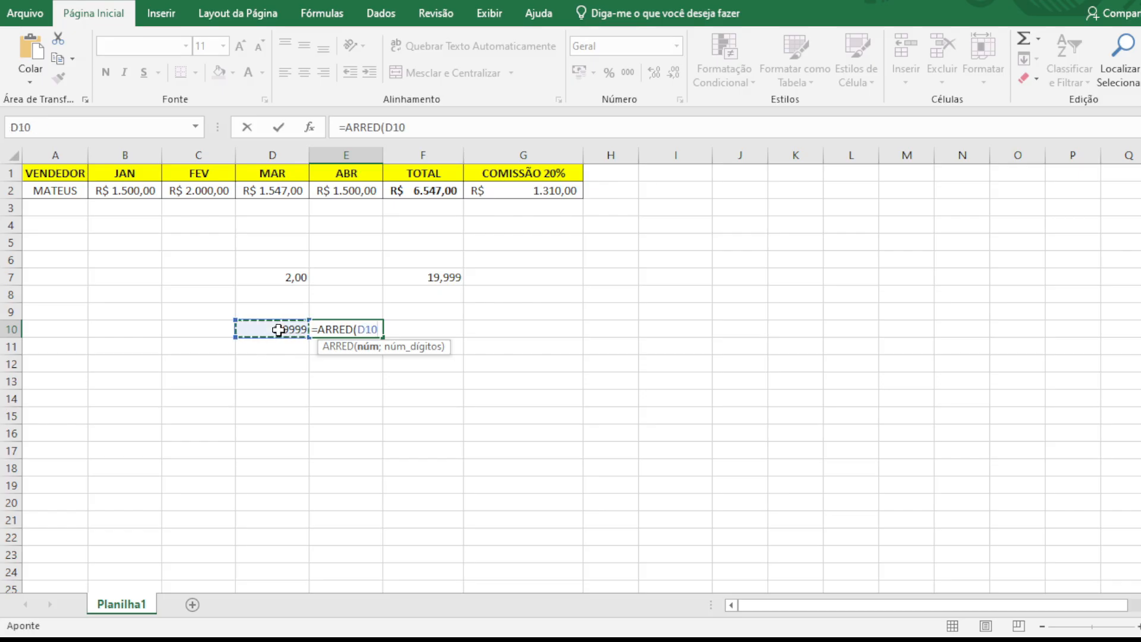
pyautogui.write(';')
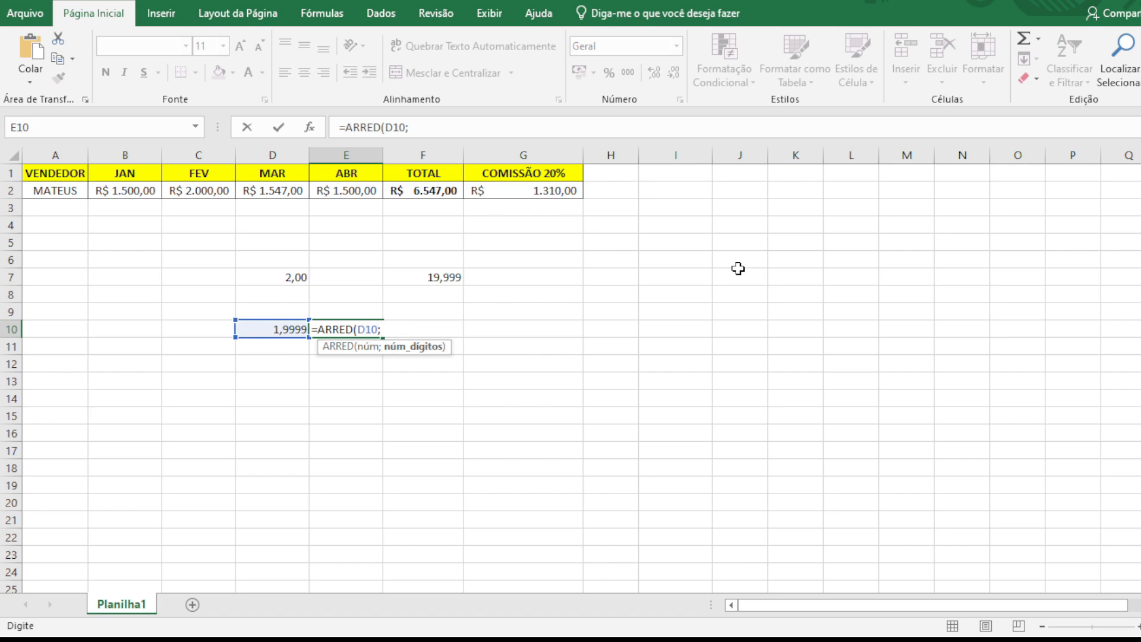
pyautogui.write('2)')
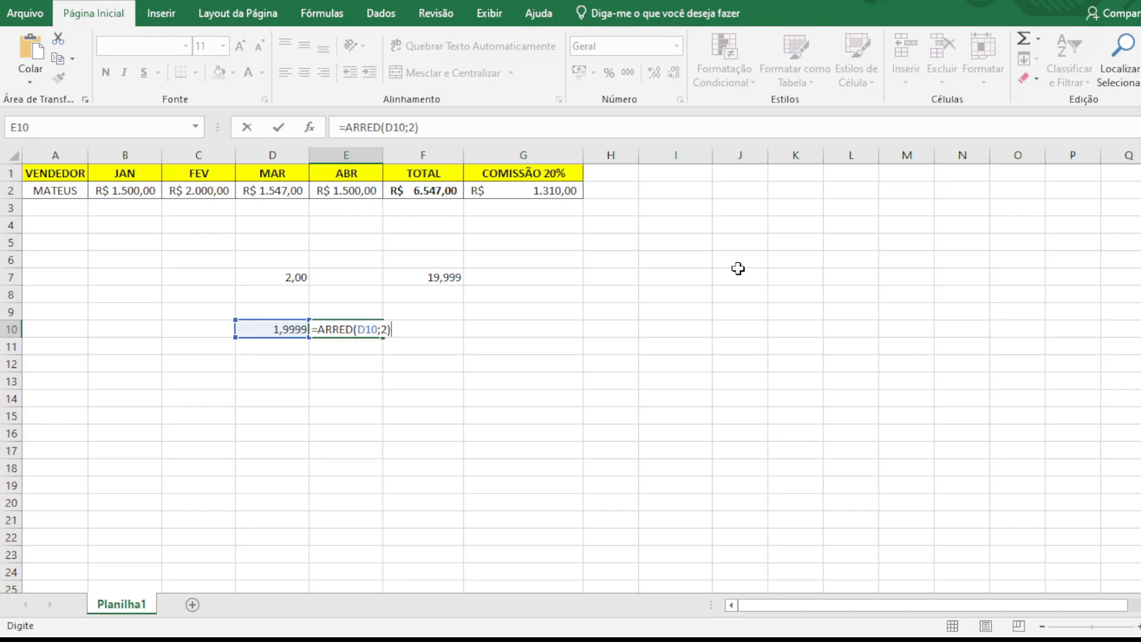
pyautogui.press('Return')
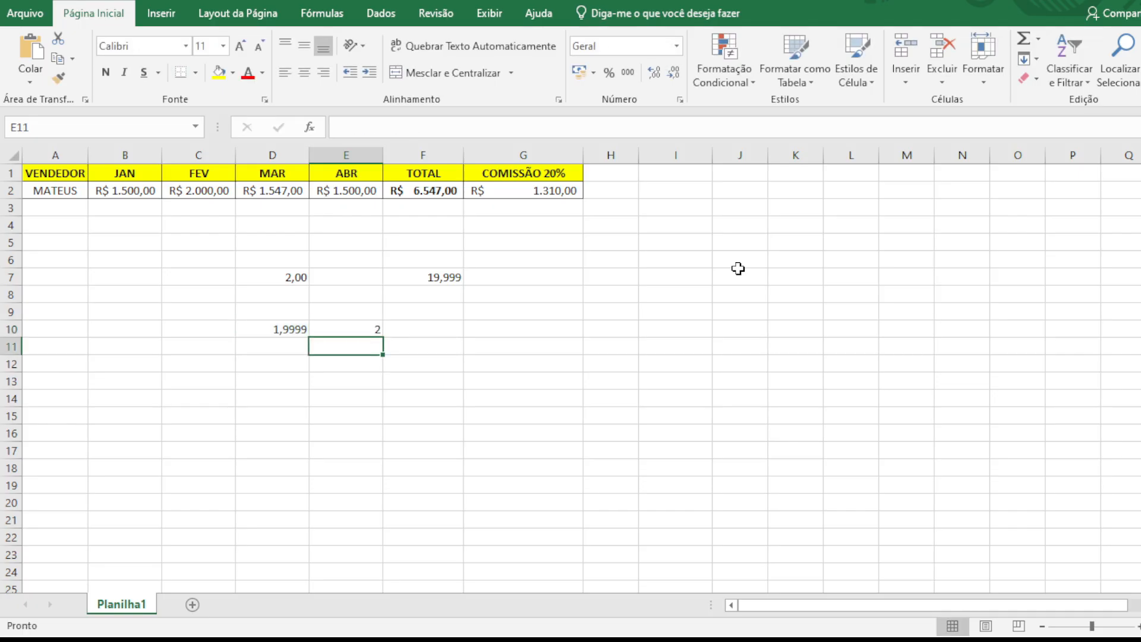
pyautogui.press('Up')
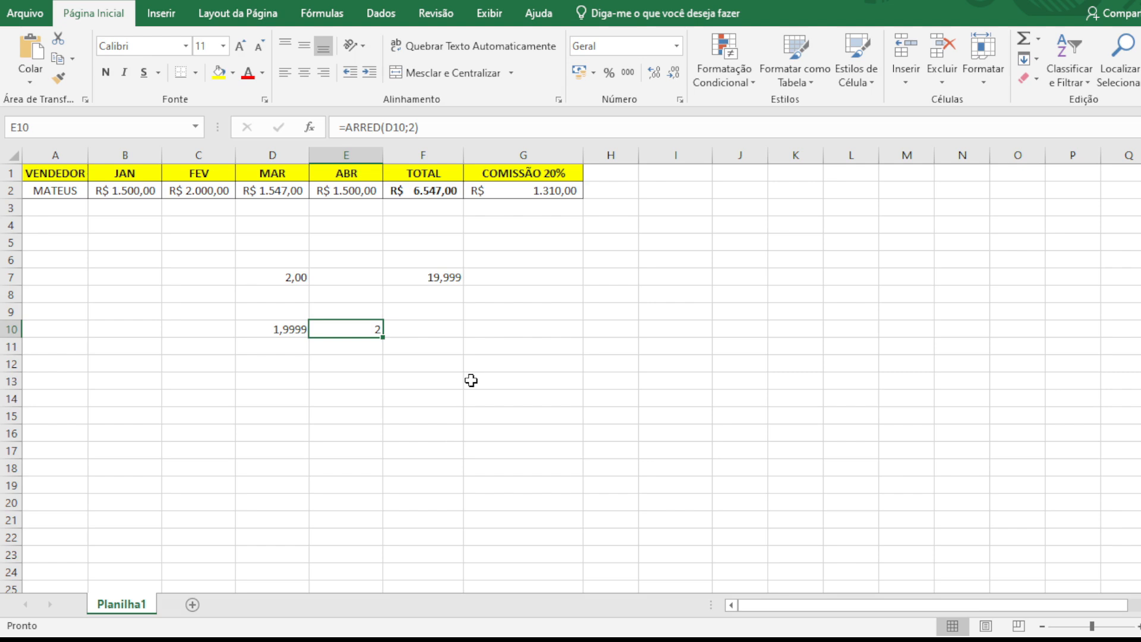
# Multiply the rounded E10 value by ten in cell F10 with the formula =E10*10
pyautogui.click(447, 329)
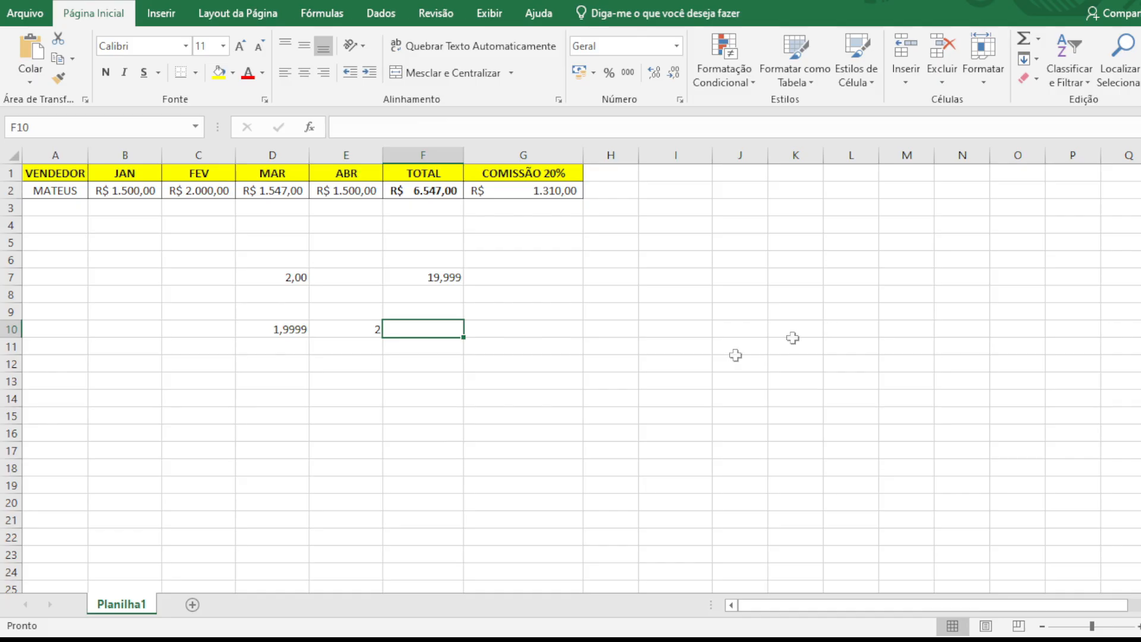
pyautogui.click(373, 328)
pyautogui.click(428, 328)
pyautogui.write('=')
pyautogui.press('Left')
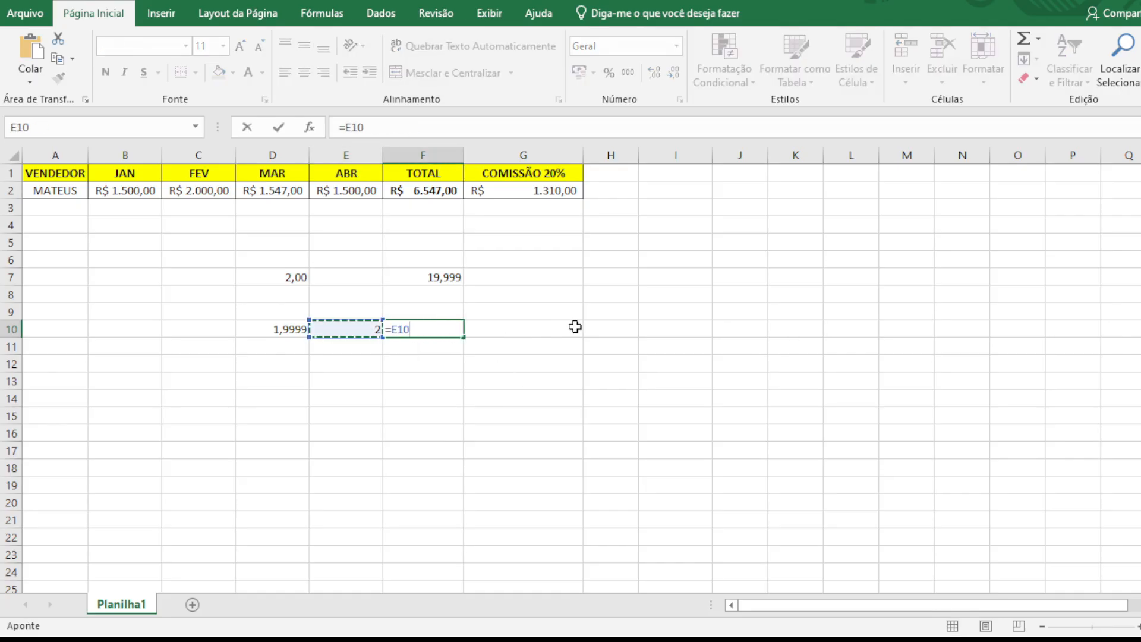
pyautogui.write('*10')
pyautogui.press('Return')
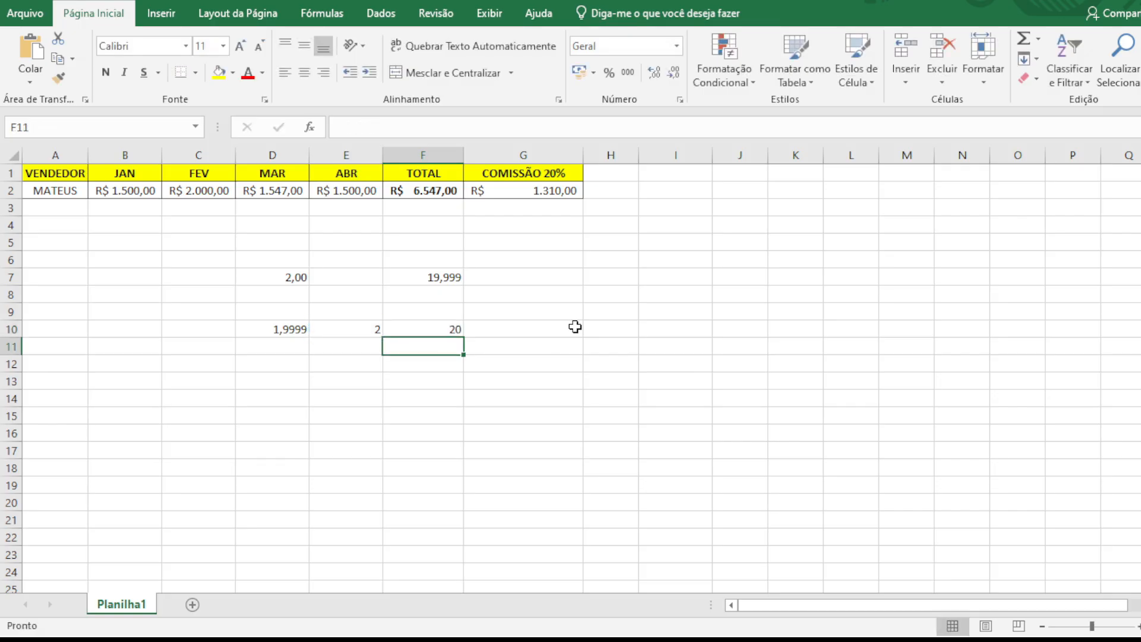
# Compare the multiplication formulas in F7 and F10 and the ARRED formula in E10
pyautogui.click(453, 329)
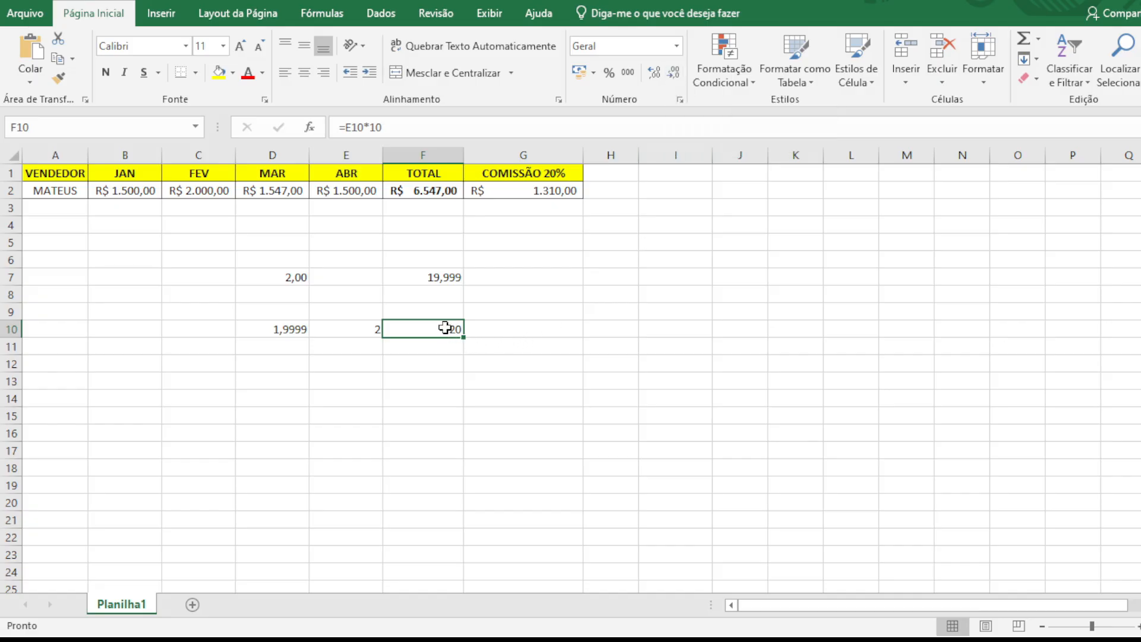
pyautogui.click(426, 275)
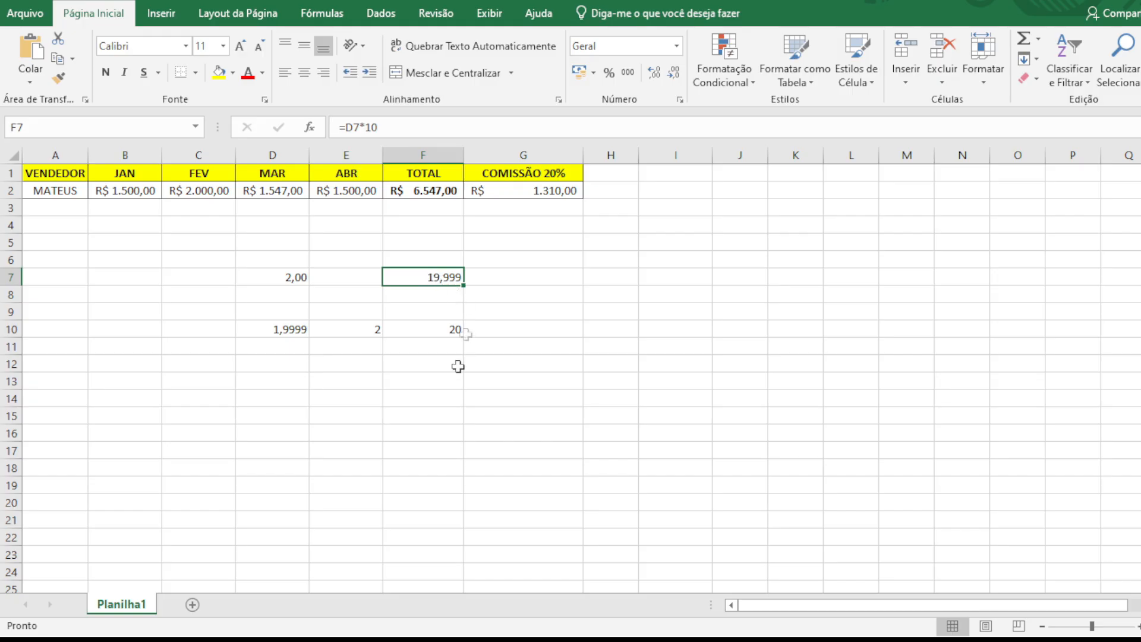
pyautogui.click(440, 330)
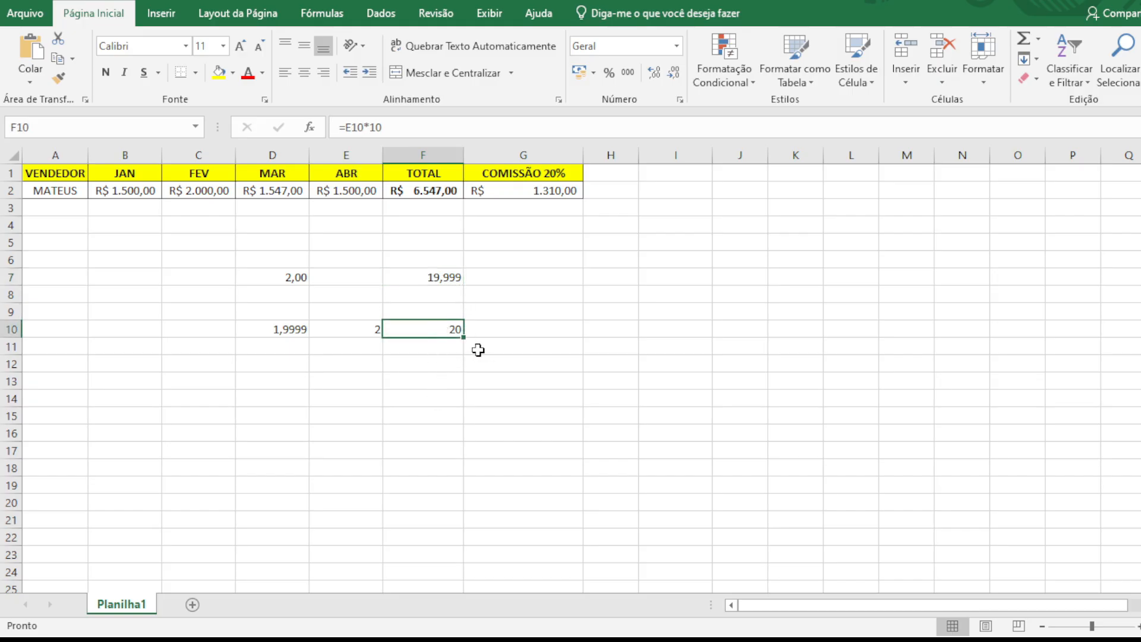
pyautogui.click(350, 331)
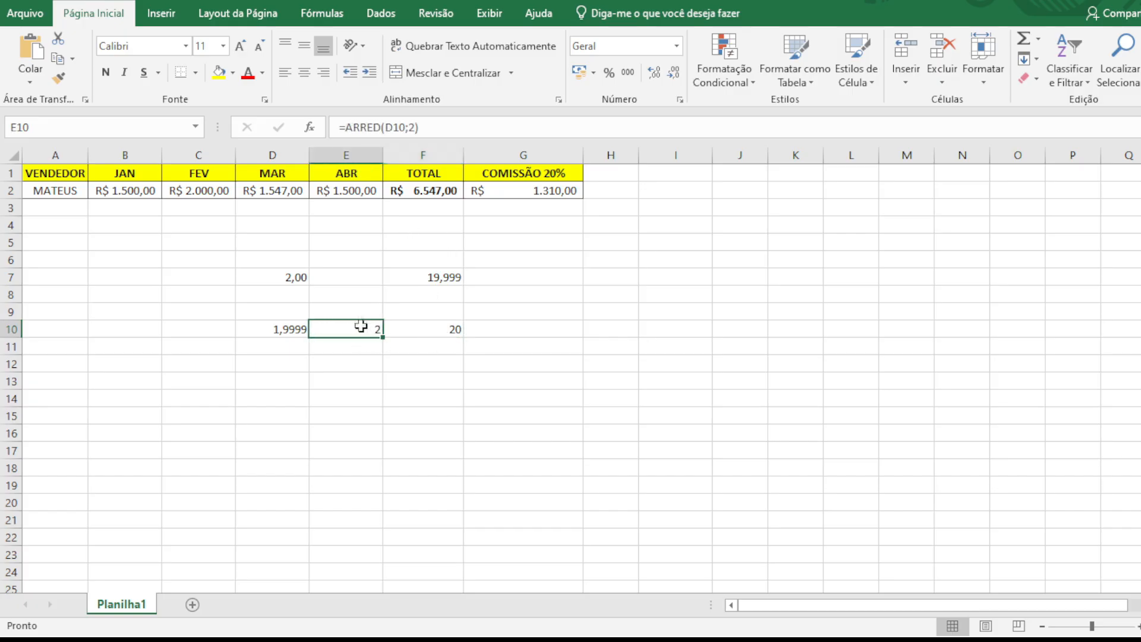
pyautogui.click(446, 328)
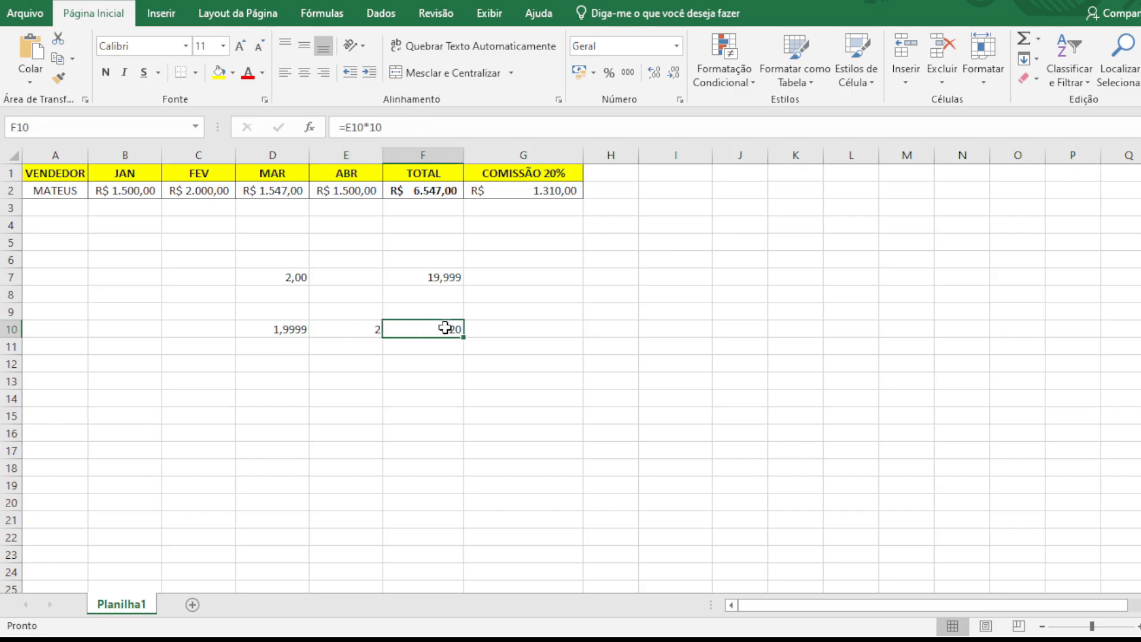